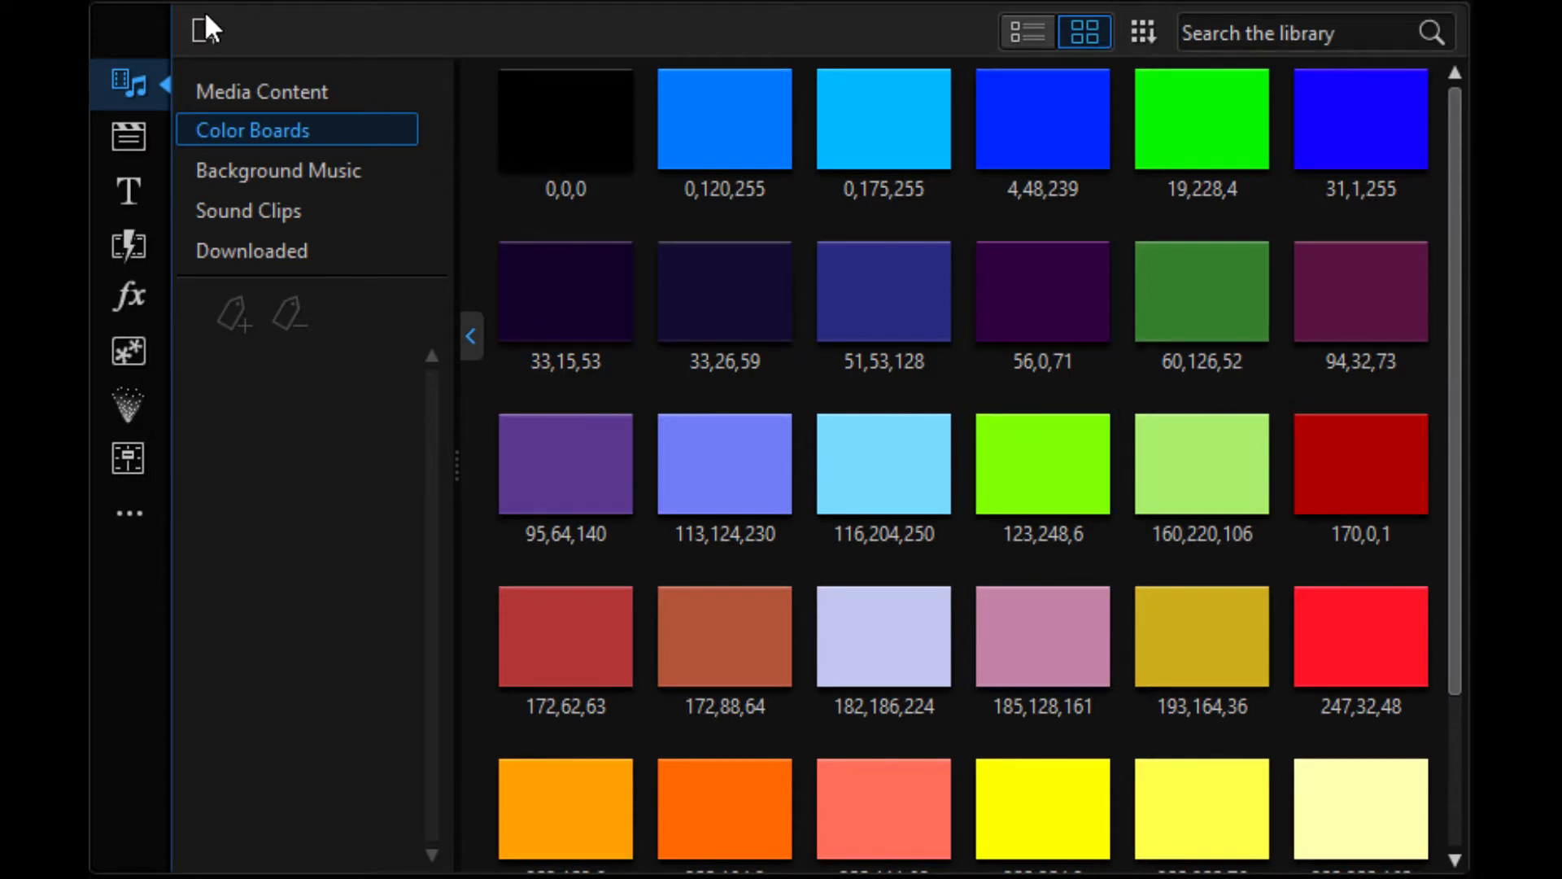
Create a new color board from the color selector with RGB 96, 166, 223
left_click(200, 34)
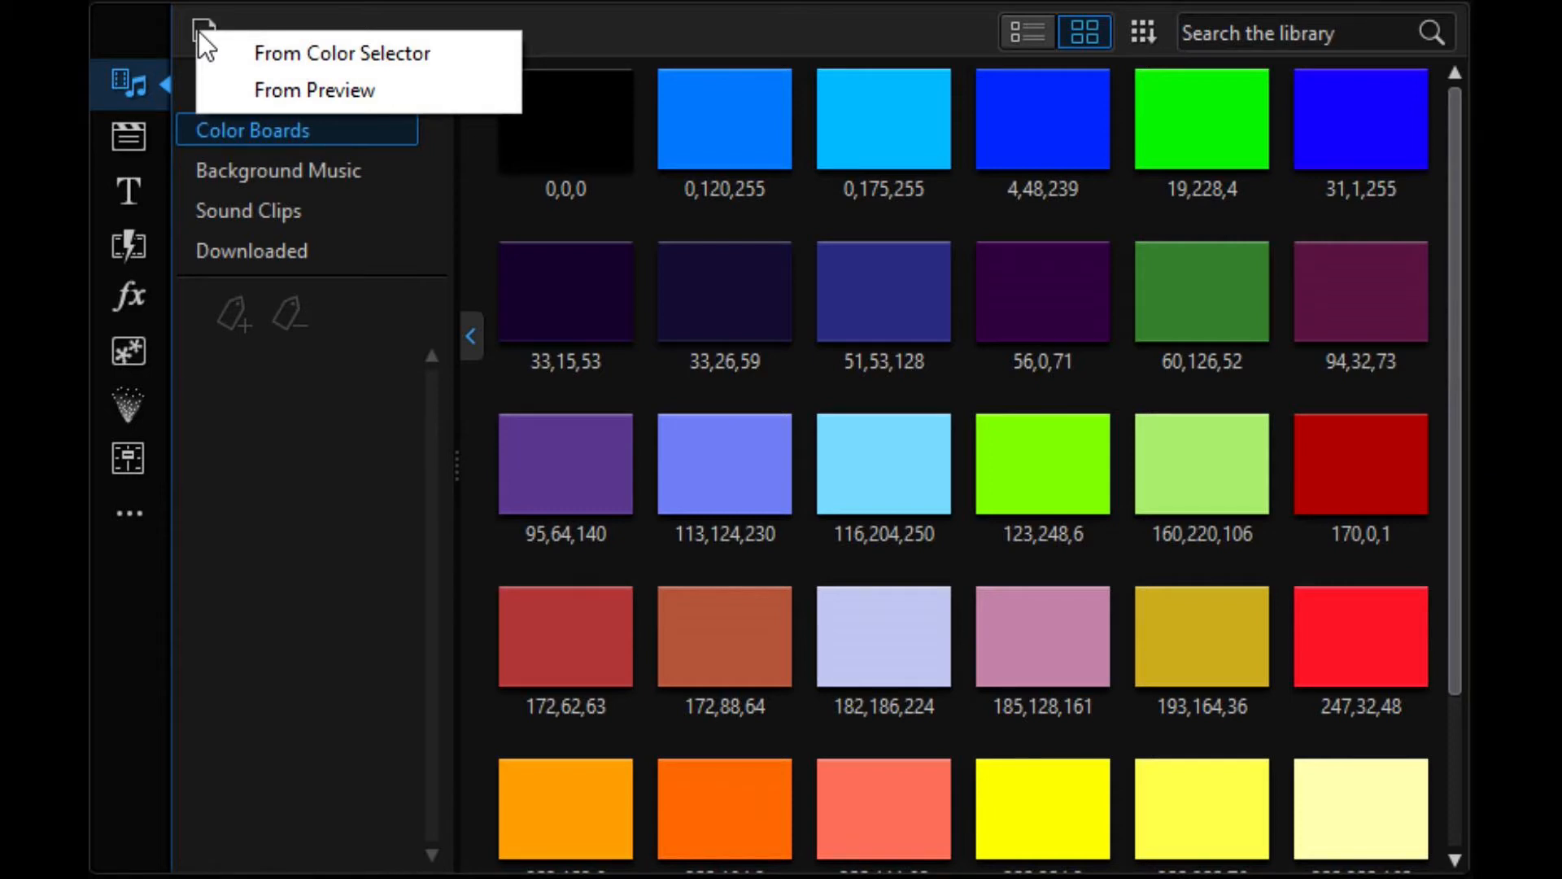
left_click(274, 52)
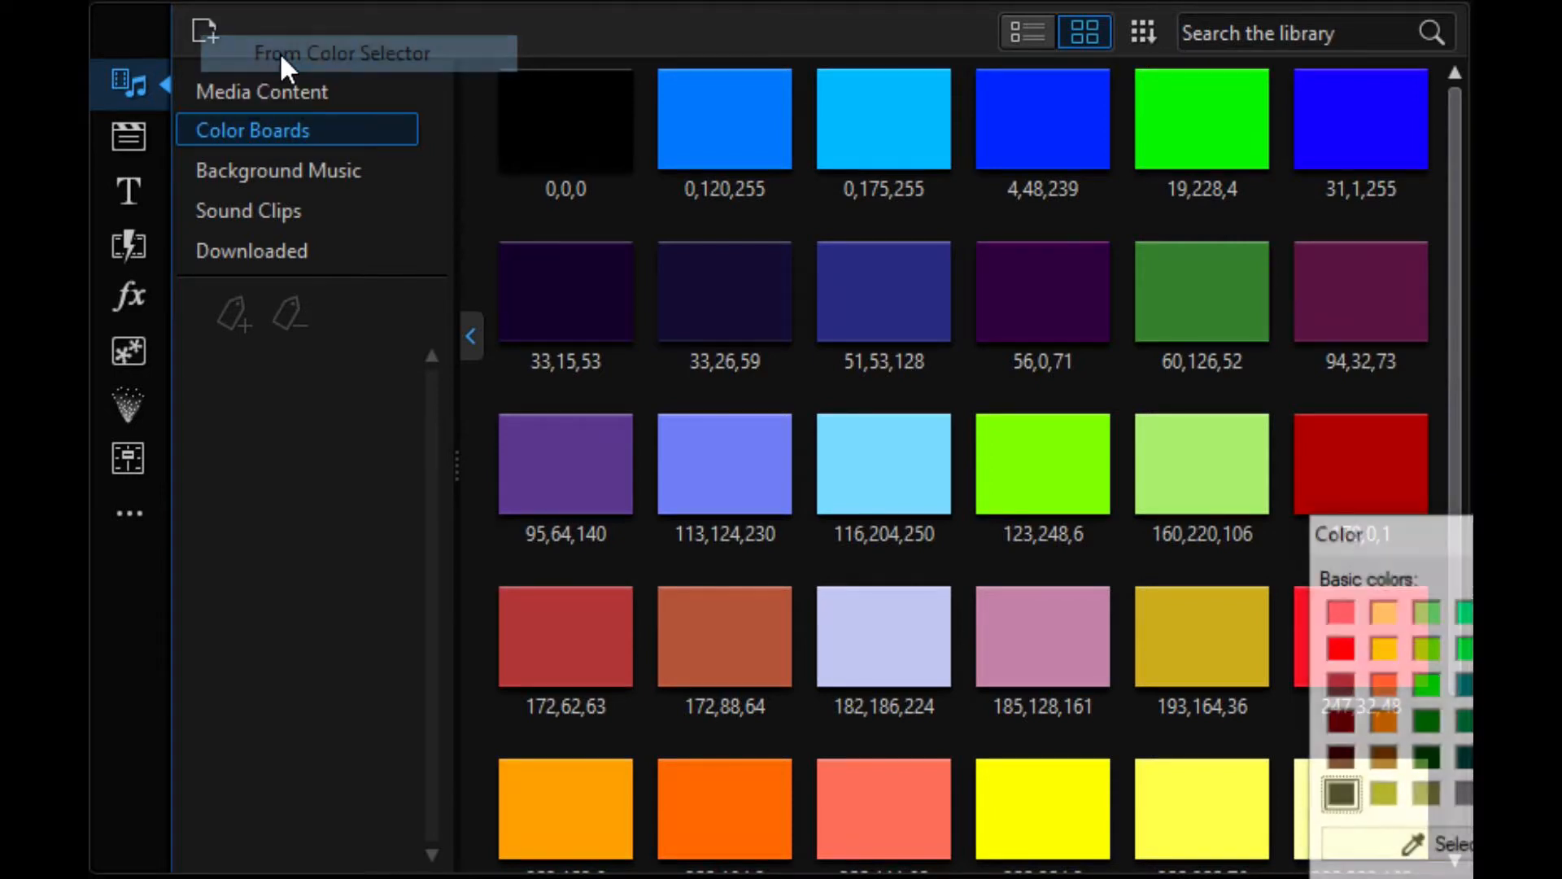
left_click_drag(1334, 537, 460, 142)
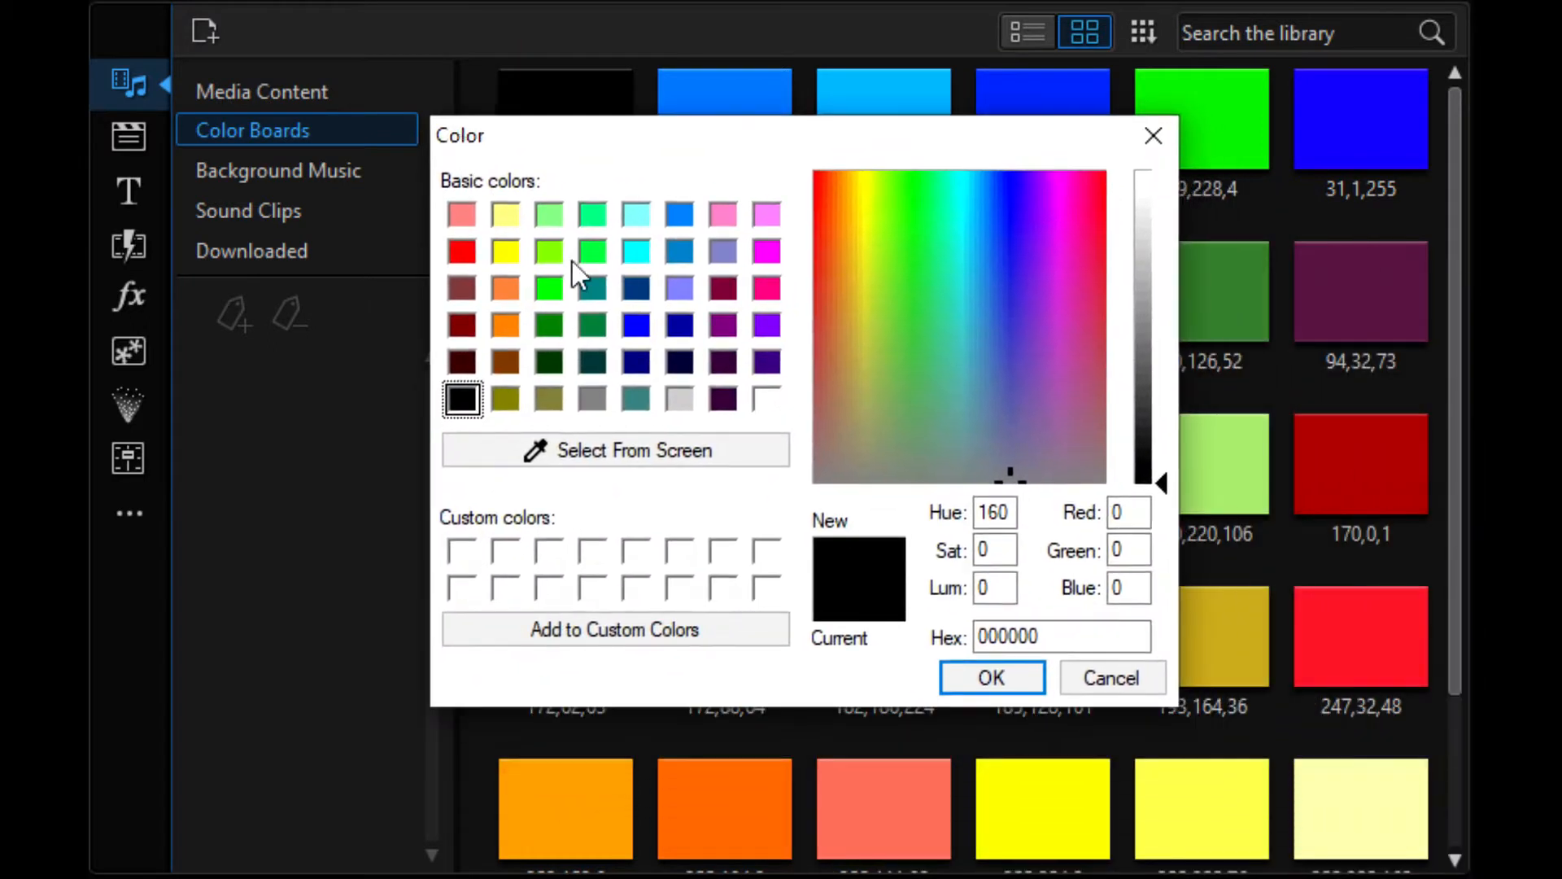
left_click(636, 286)
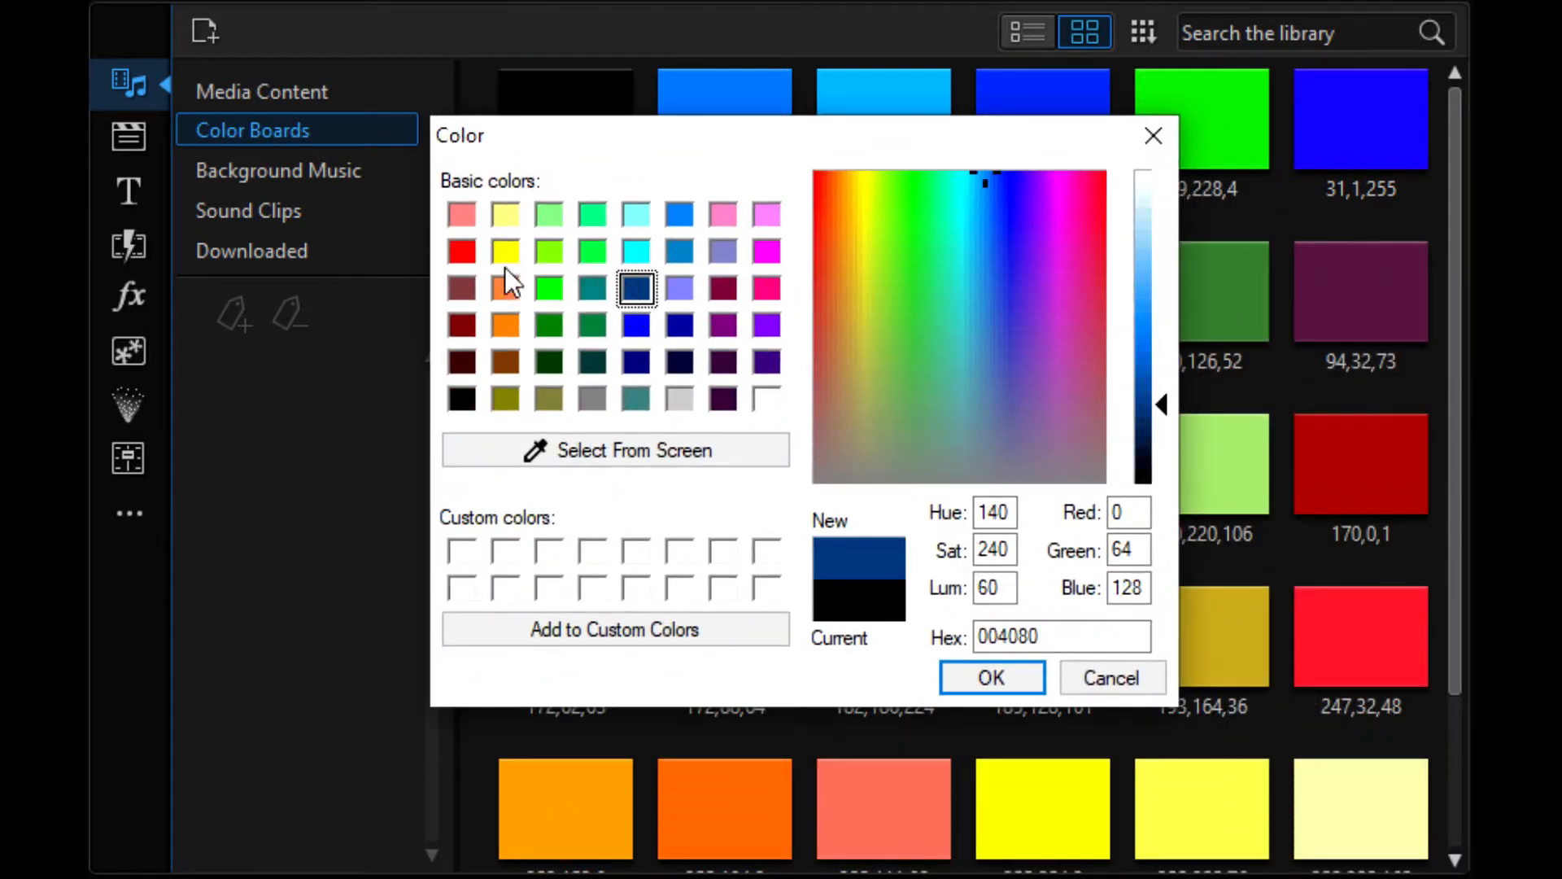
left_click(502, 295)
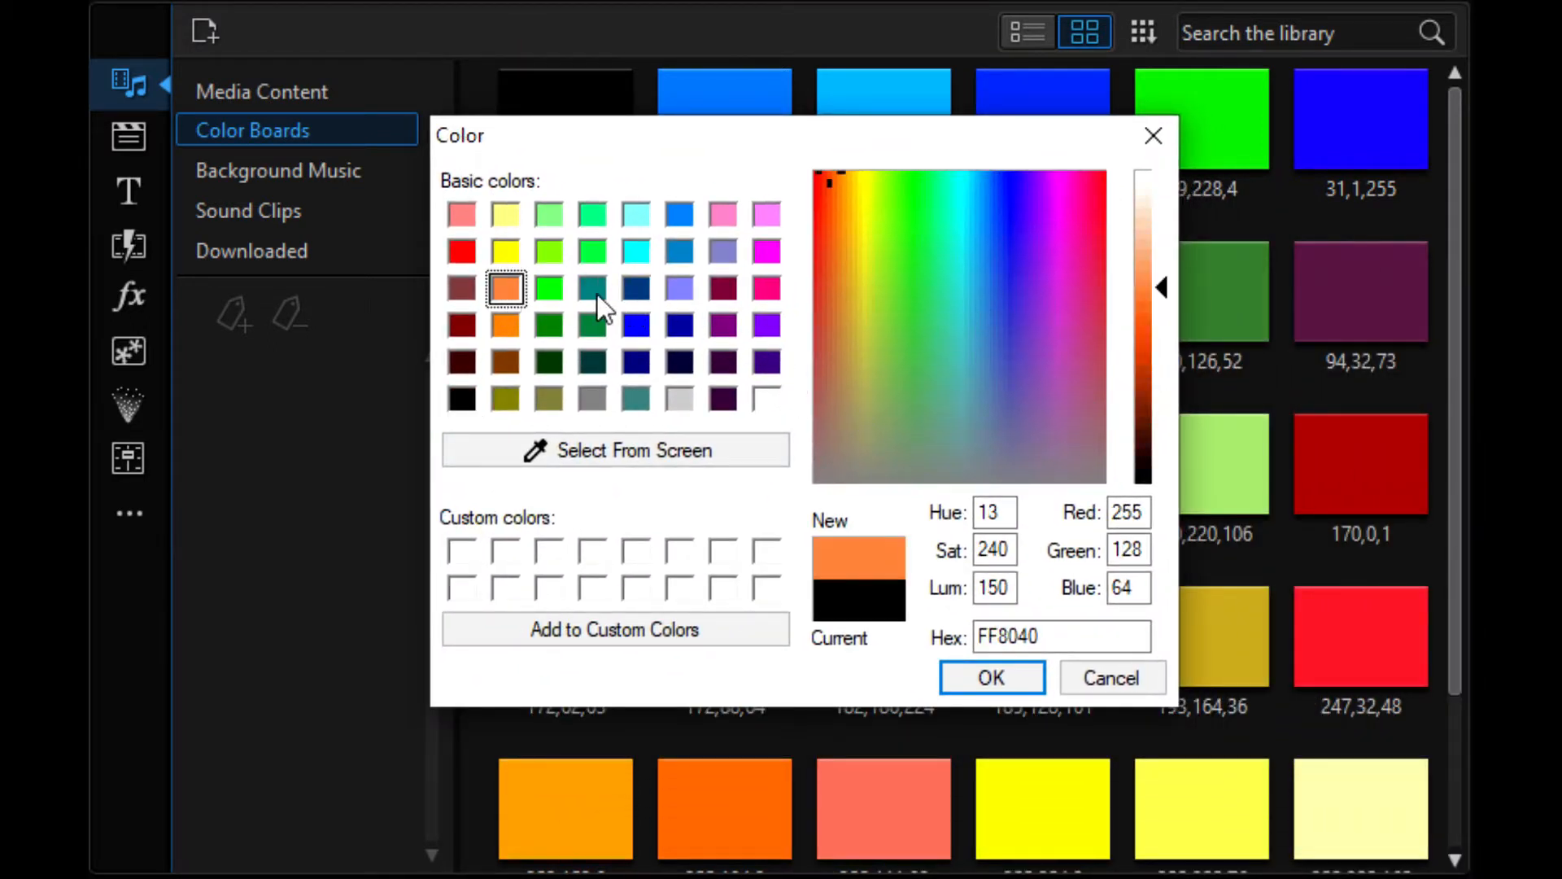
left_click_drag(827, 172, 983, 272)
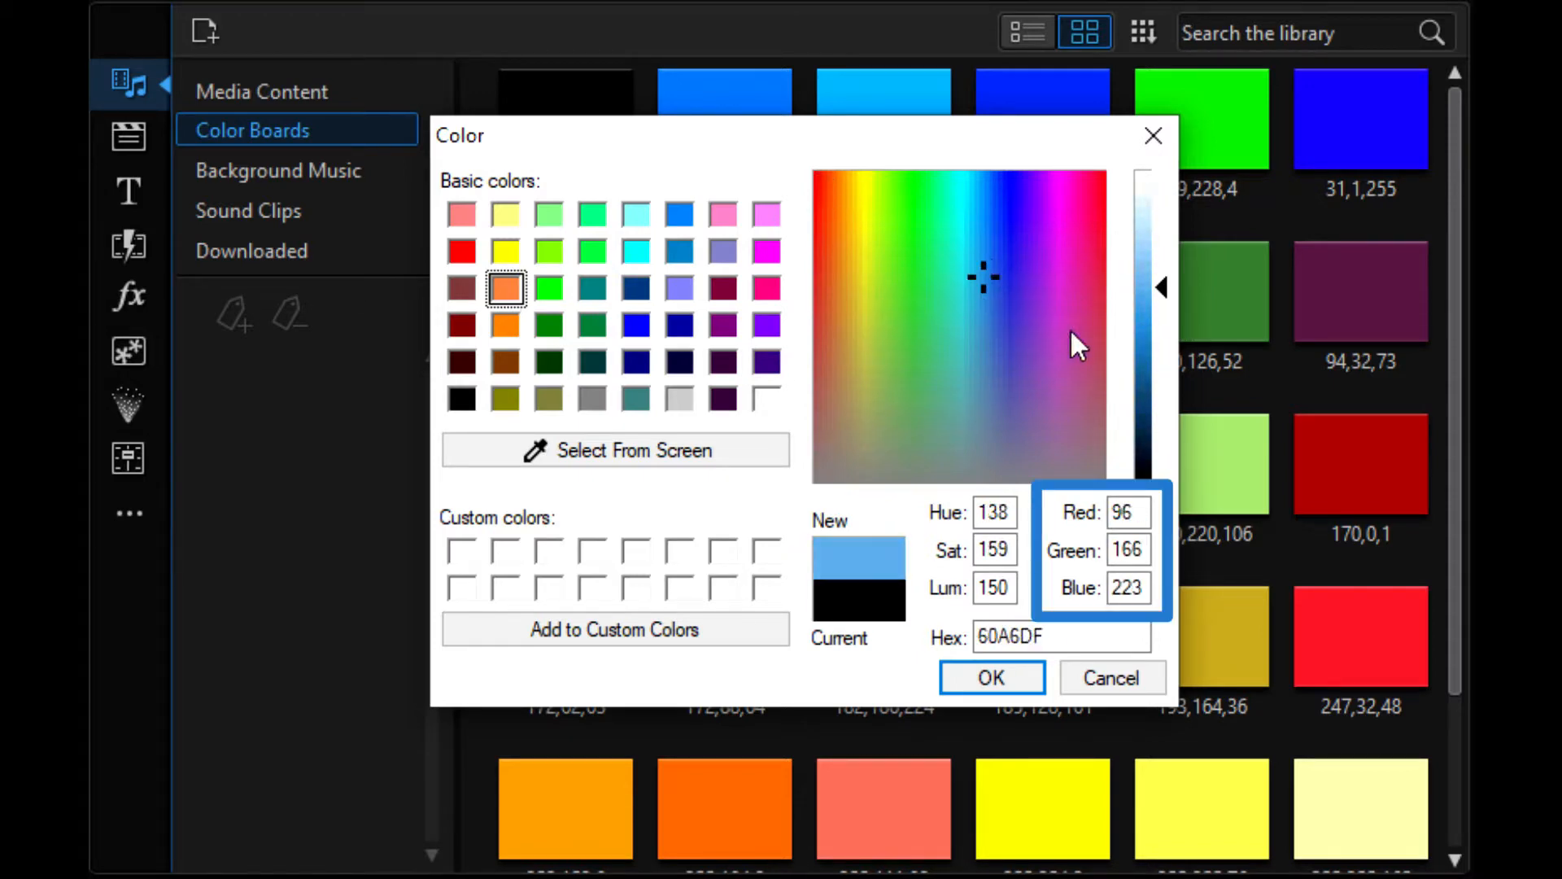
left_click(999, 677)
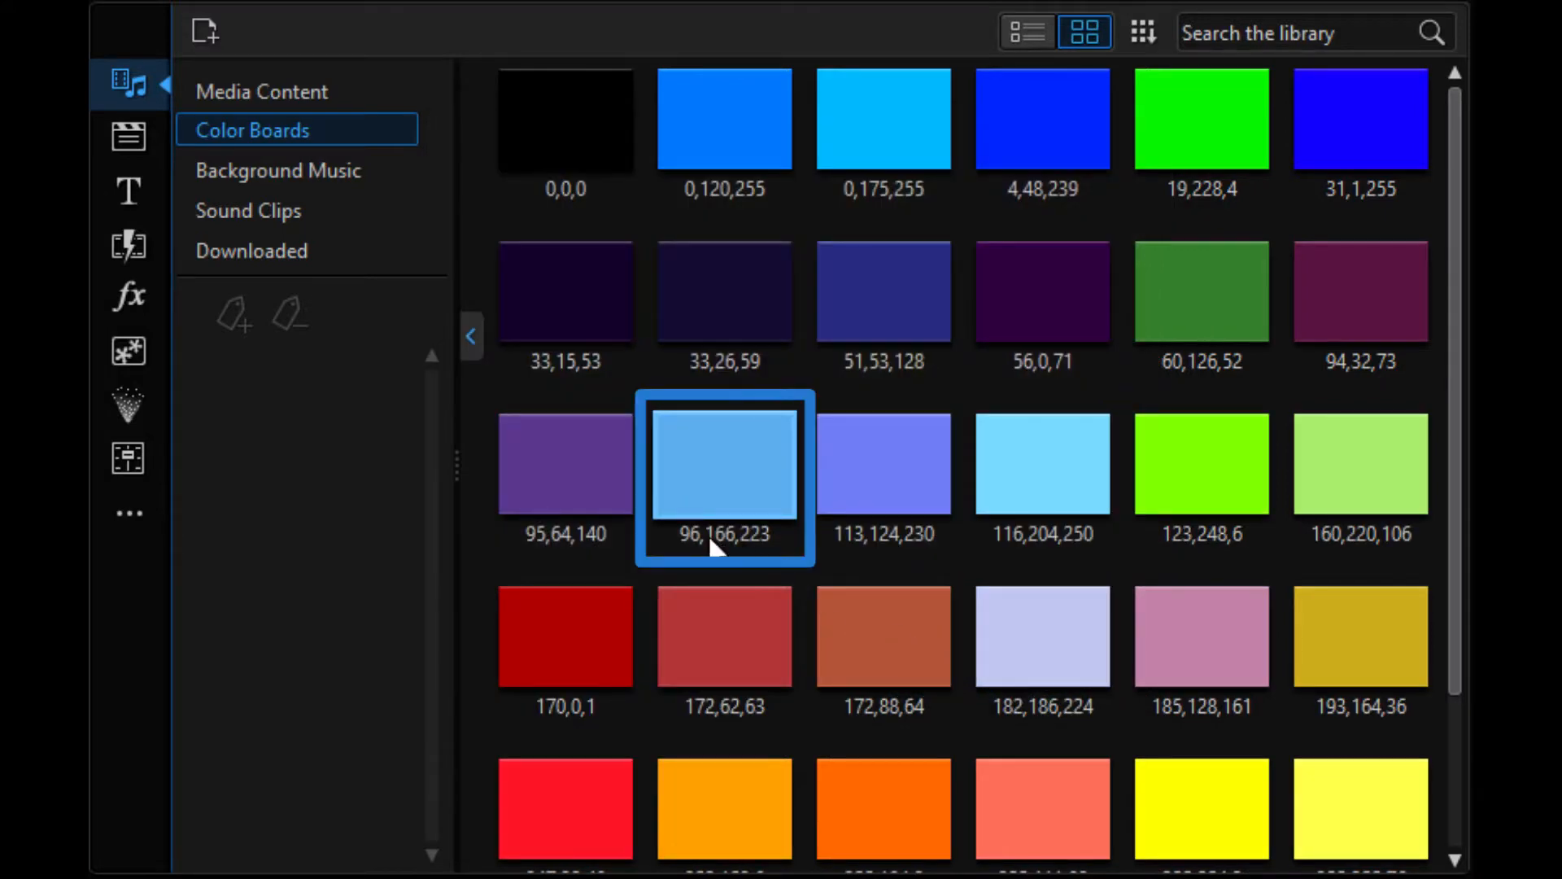
Change the alias of the 96,166,223 color board to Light Blue
left_click(743, 535)
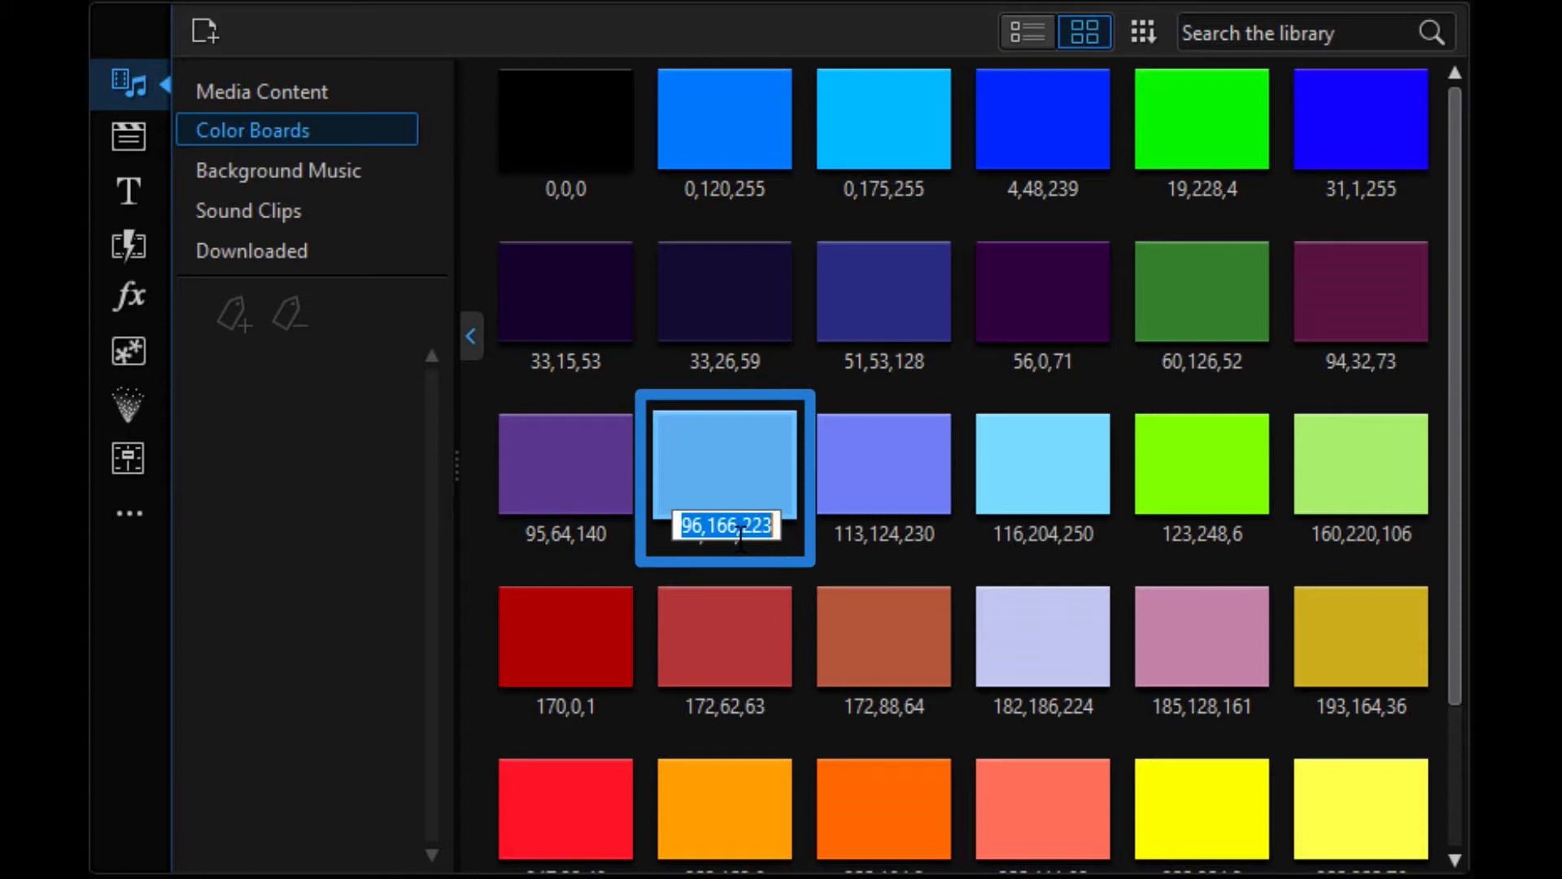
left_click(717, 471)
right_click(709, 490)
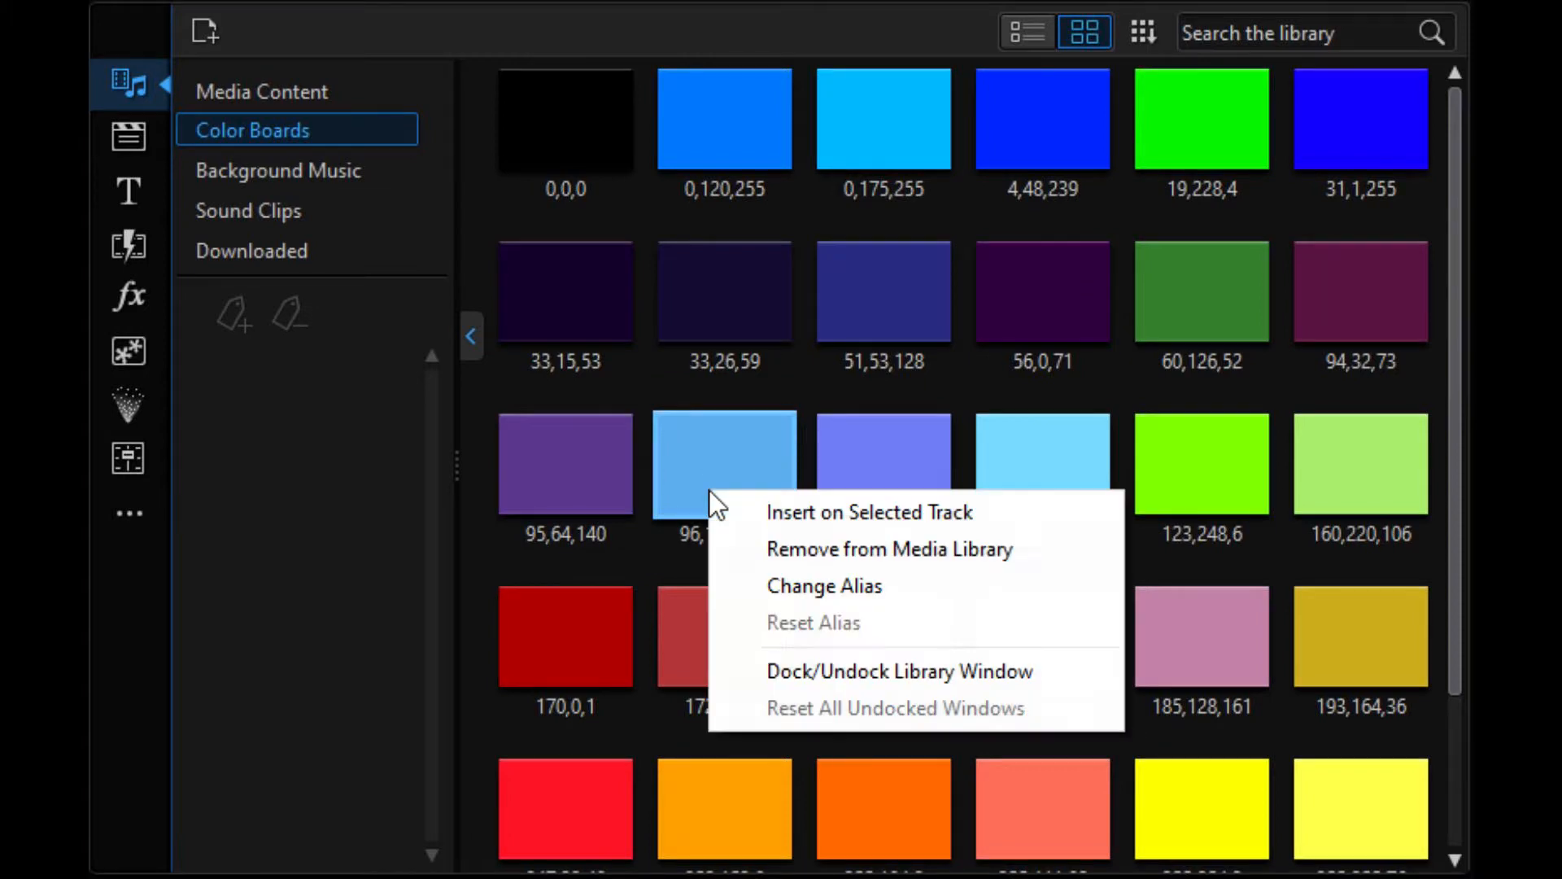
left_click(760, 578)
type("L")
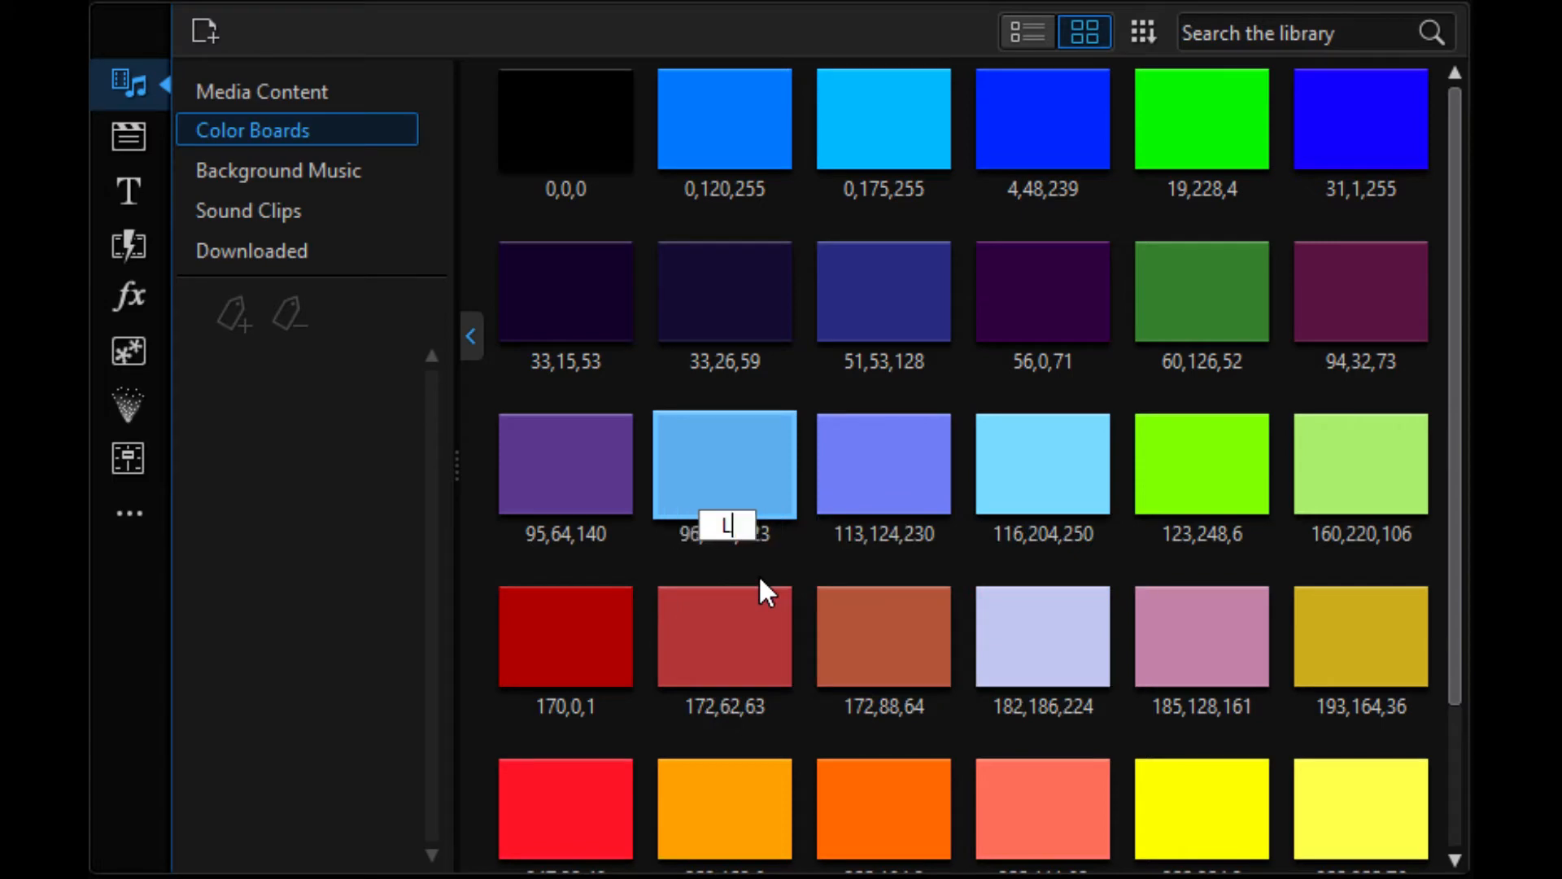
type("ight Blue")
key("Return")
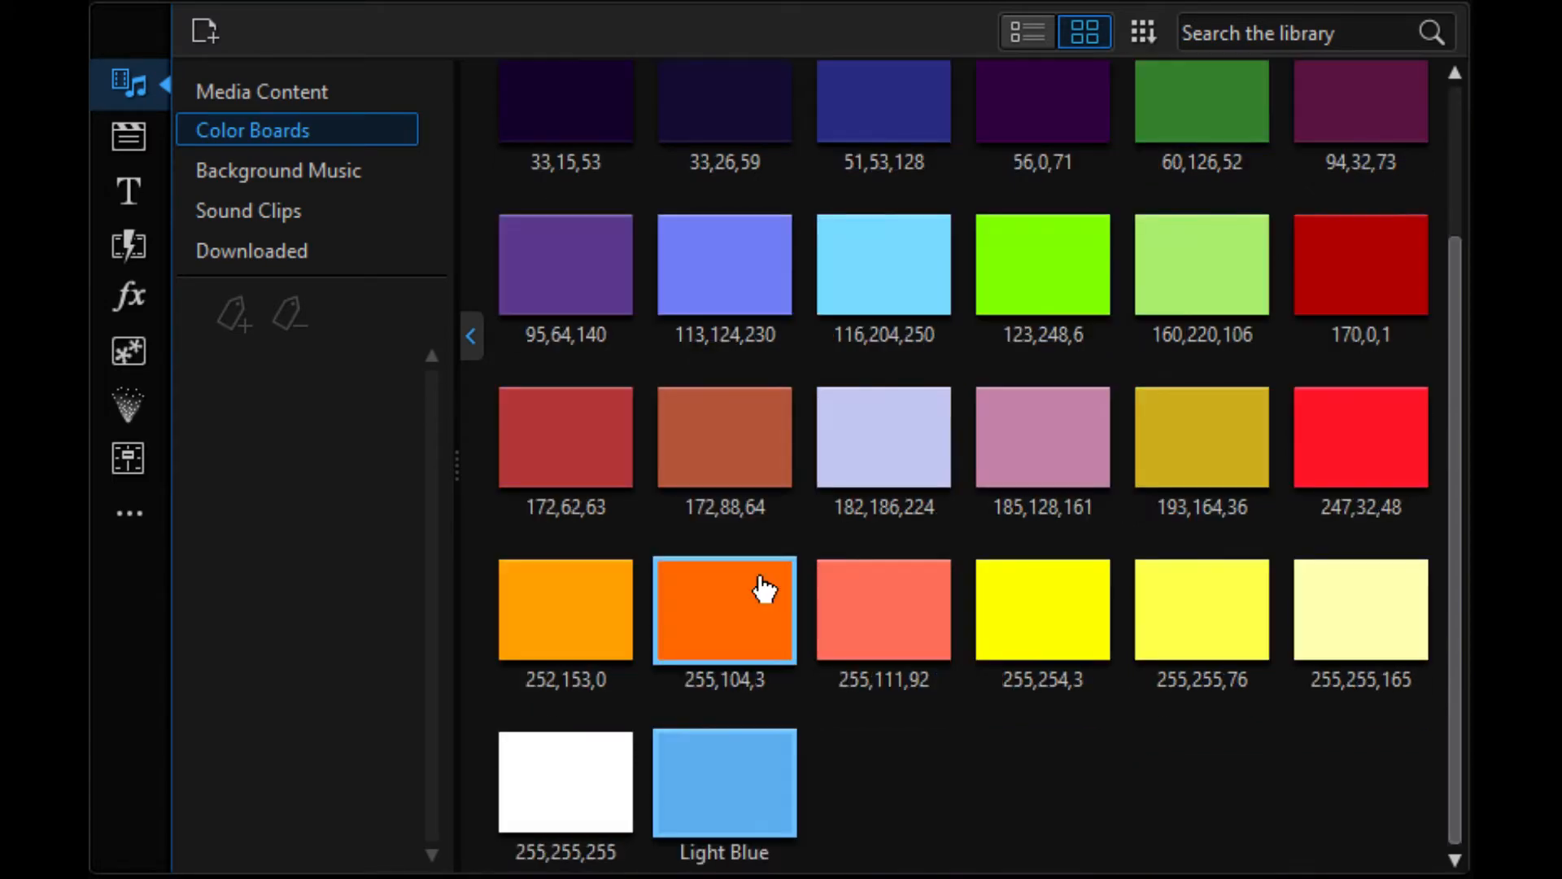
left_click(760, 822)
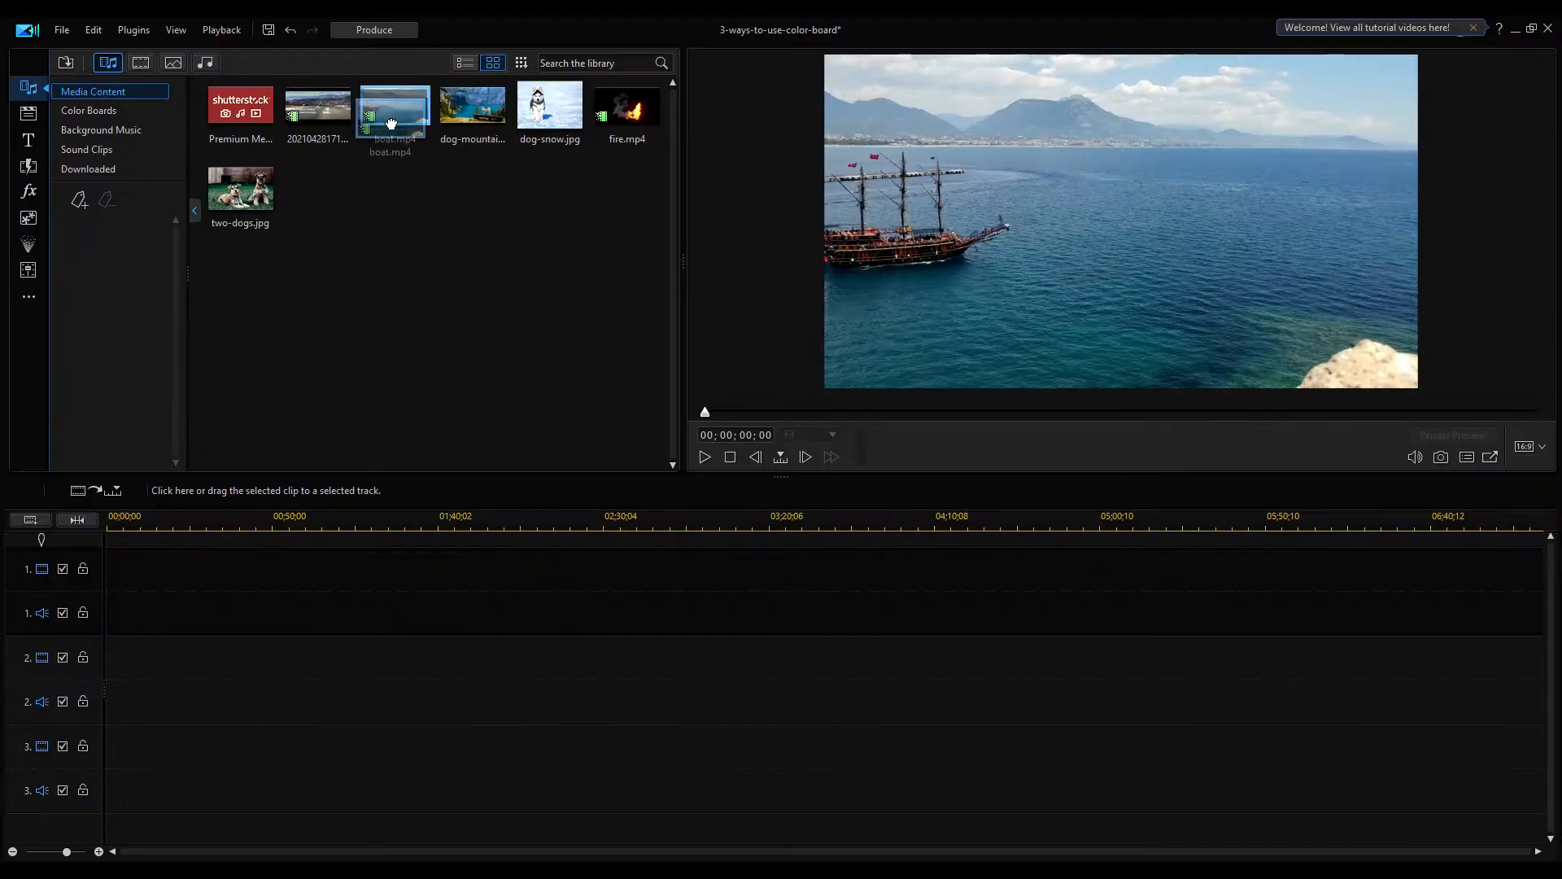
Add boat.mp4 to video track 1 and the 172,88,64 color board to video track 2
left_click_drag(394, 106, 114, 561)
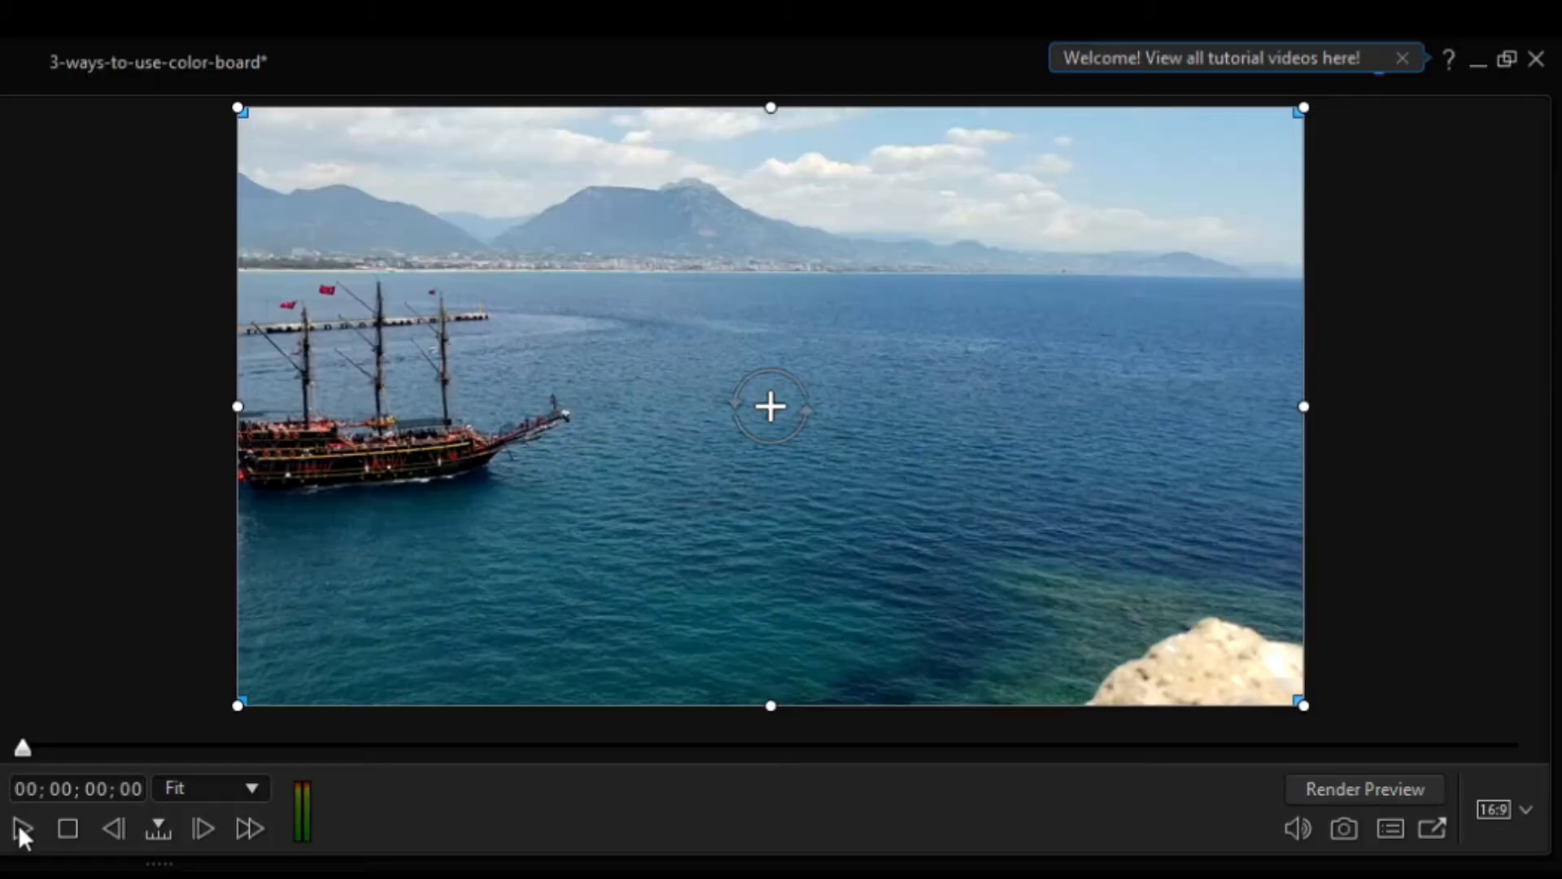
left_click(20, 827)
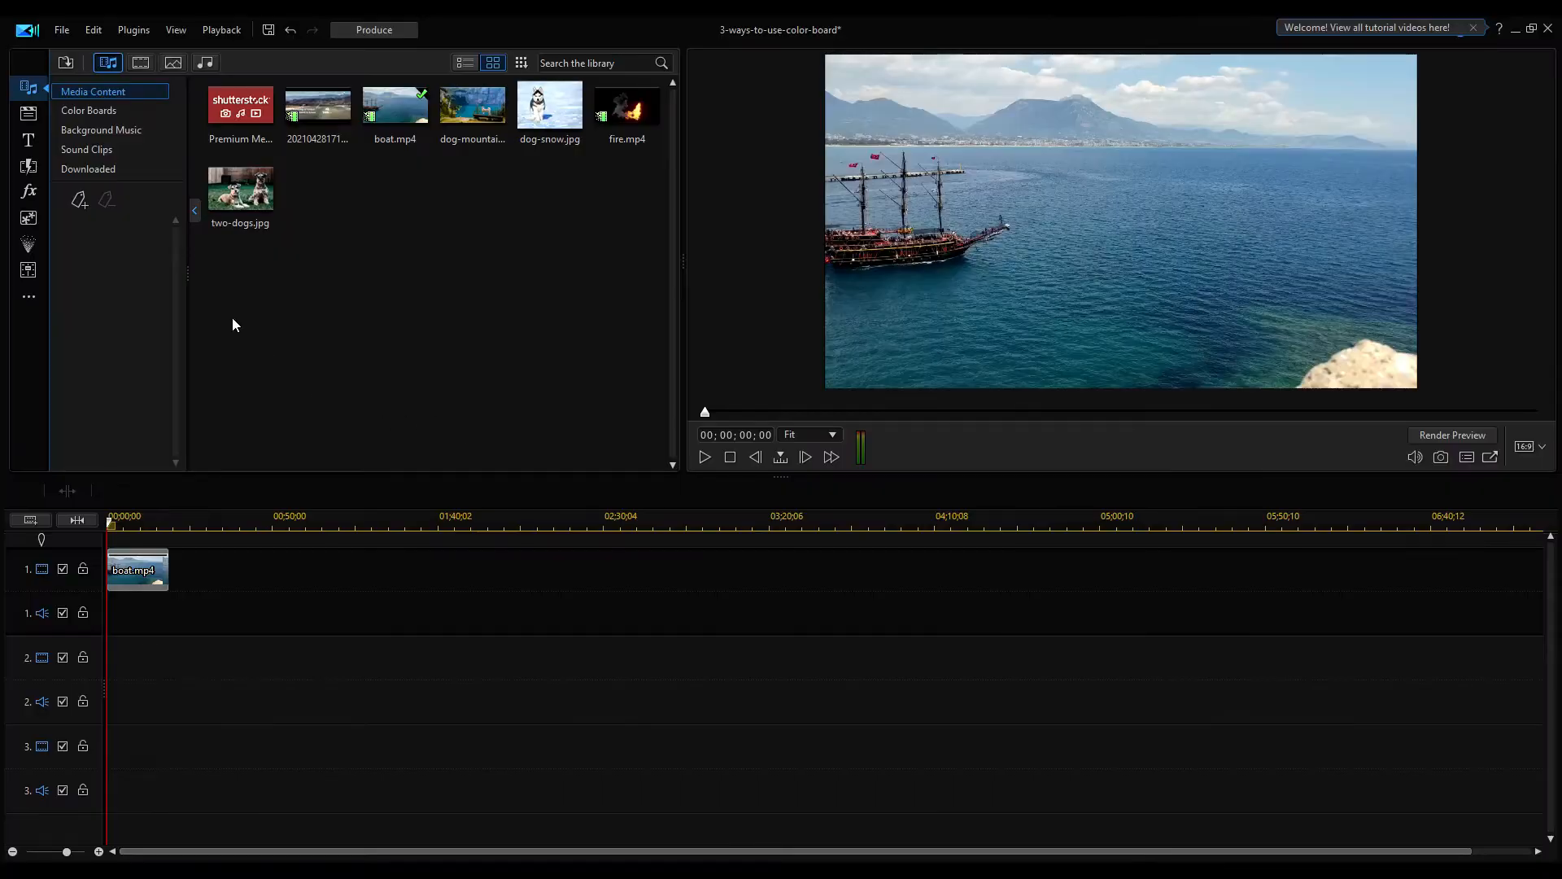
left_click(104, 105)
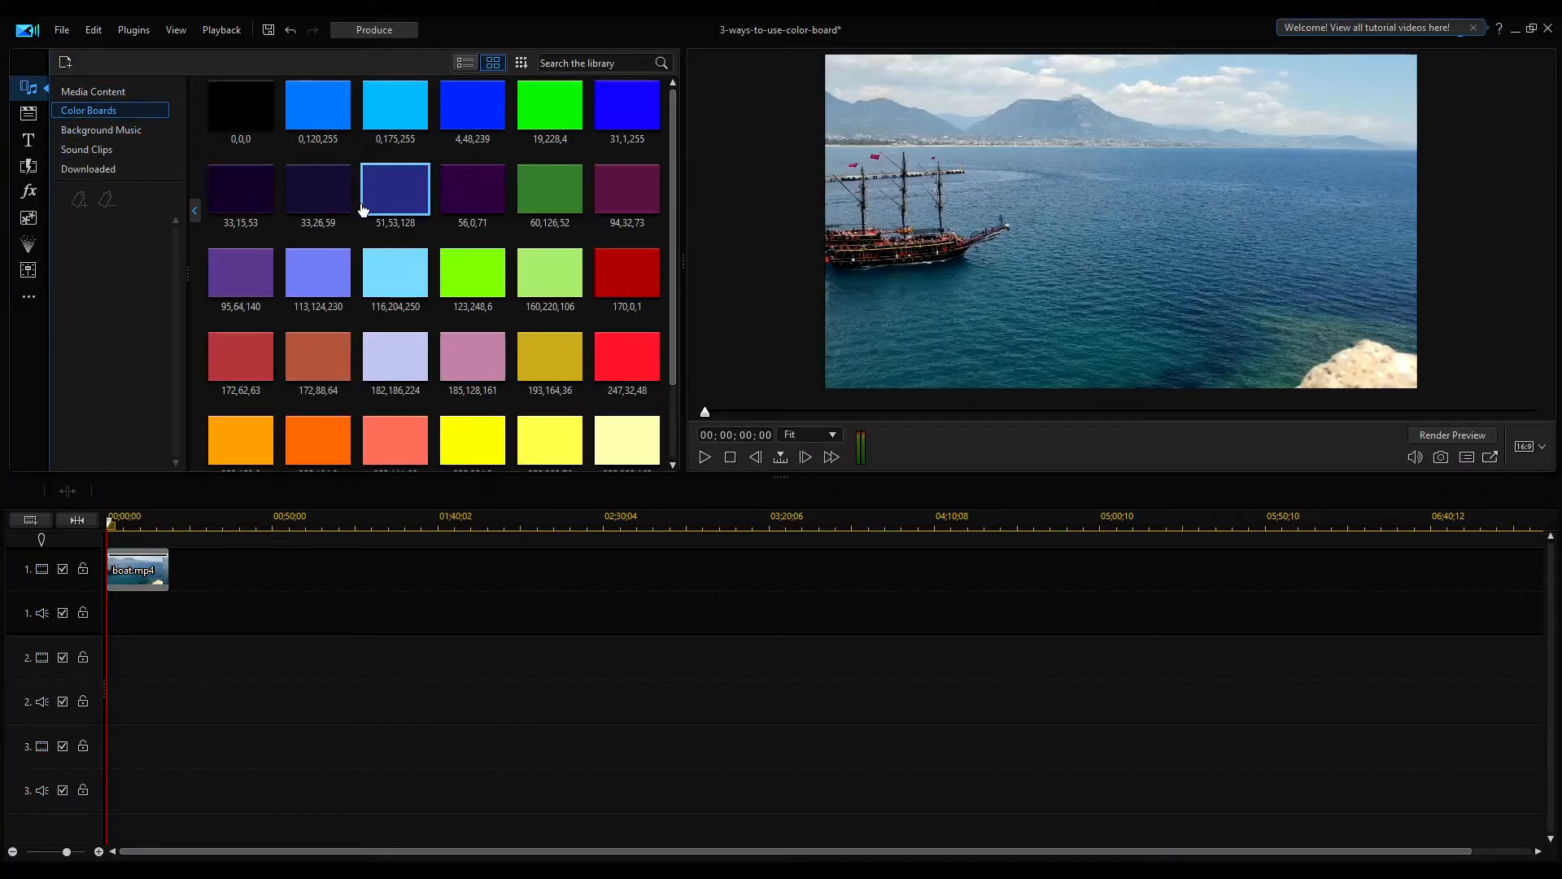
scroll(363, 210, "down", 2)
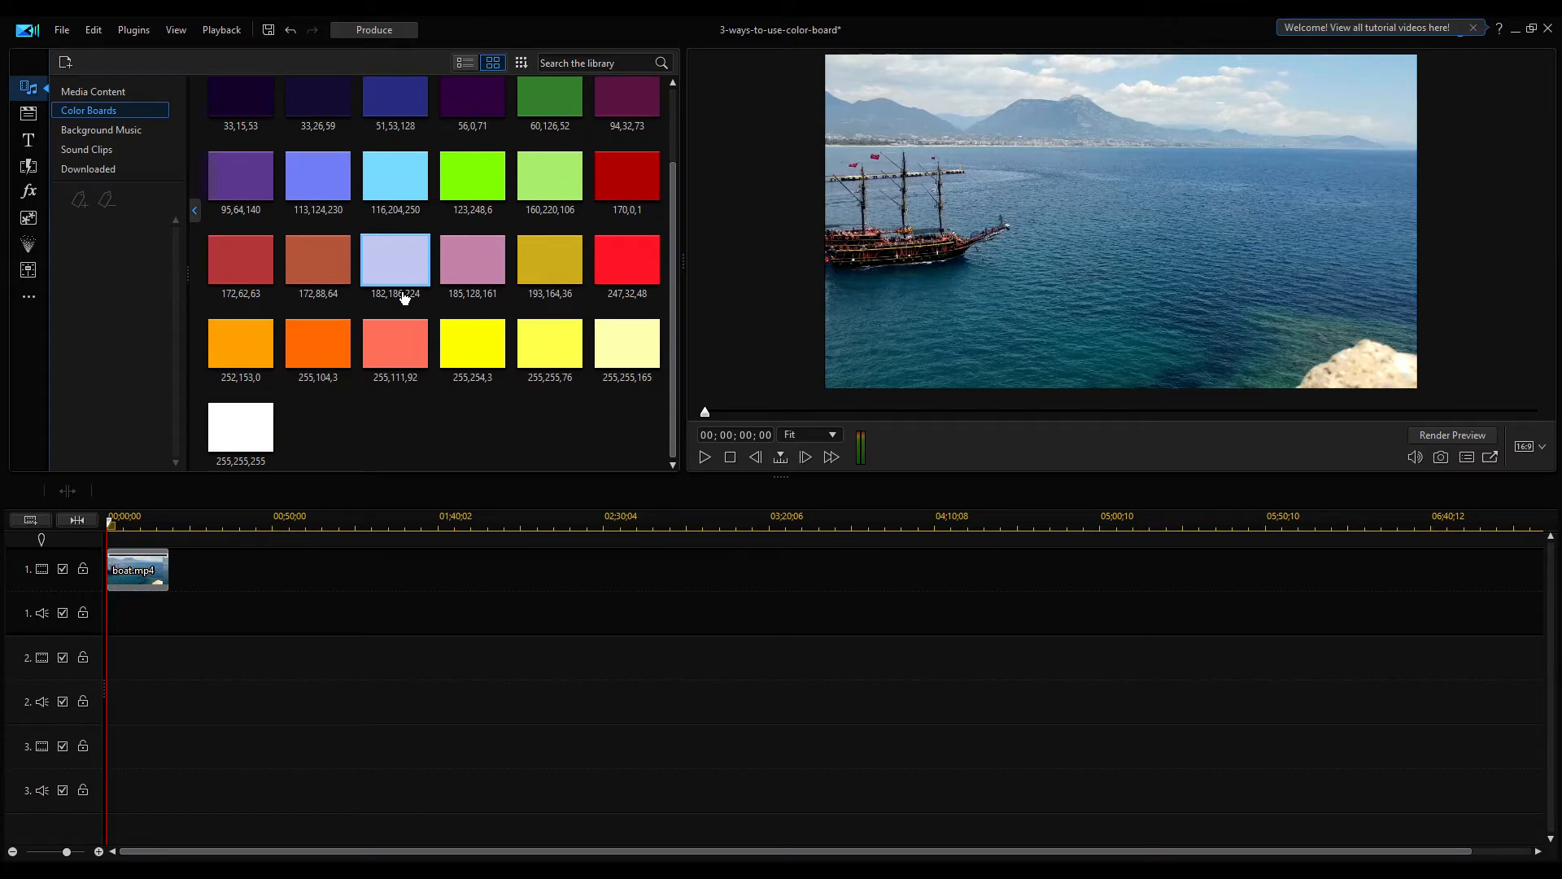
left_click_drag(308, 260, 180, 680)
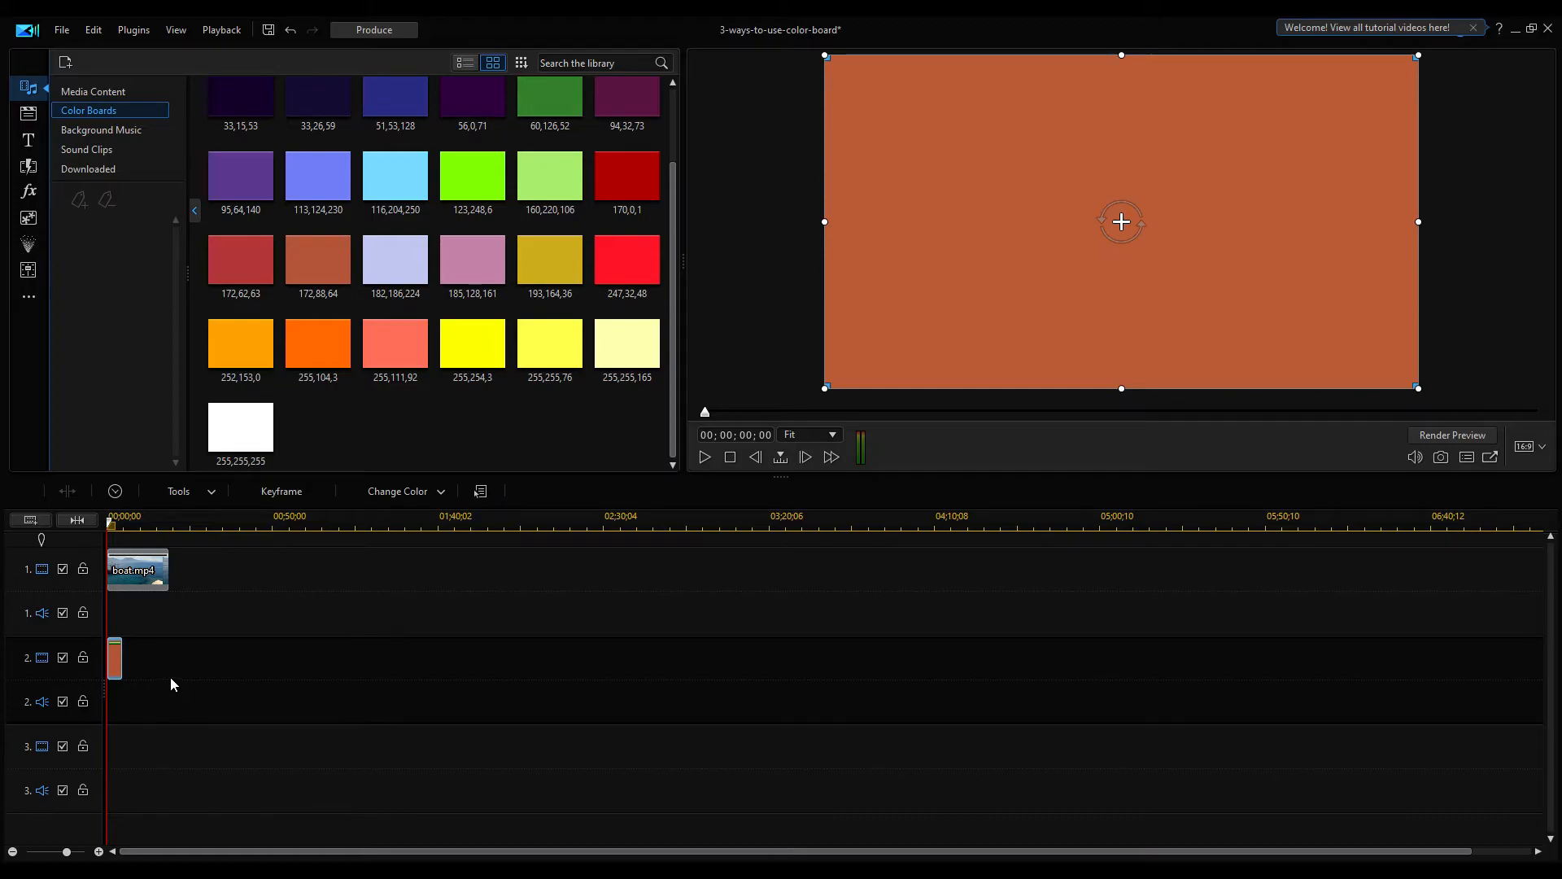
Set the color board clip's opacity to 16% and stretch it to the boat clip's length
double_click(115, 659)
left_click_drag(388, 153, 267, 151)
left_click(1156, 868)
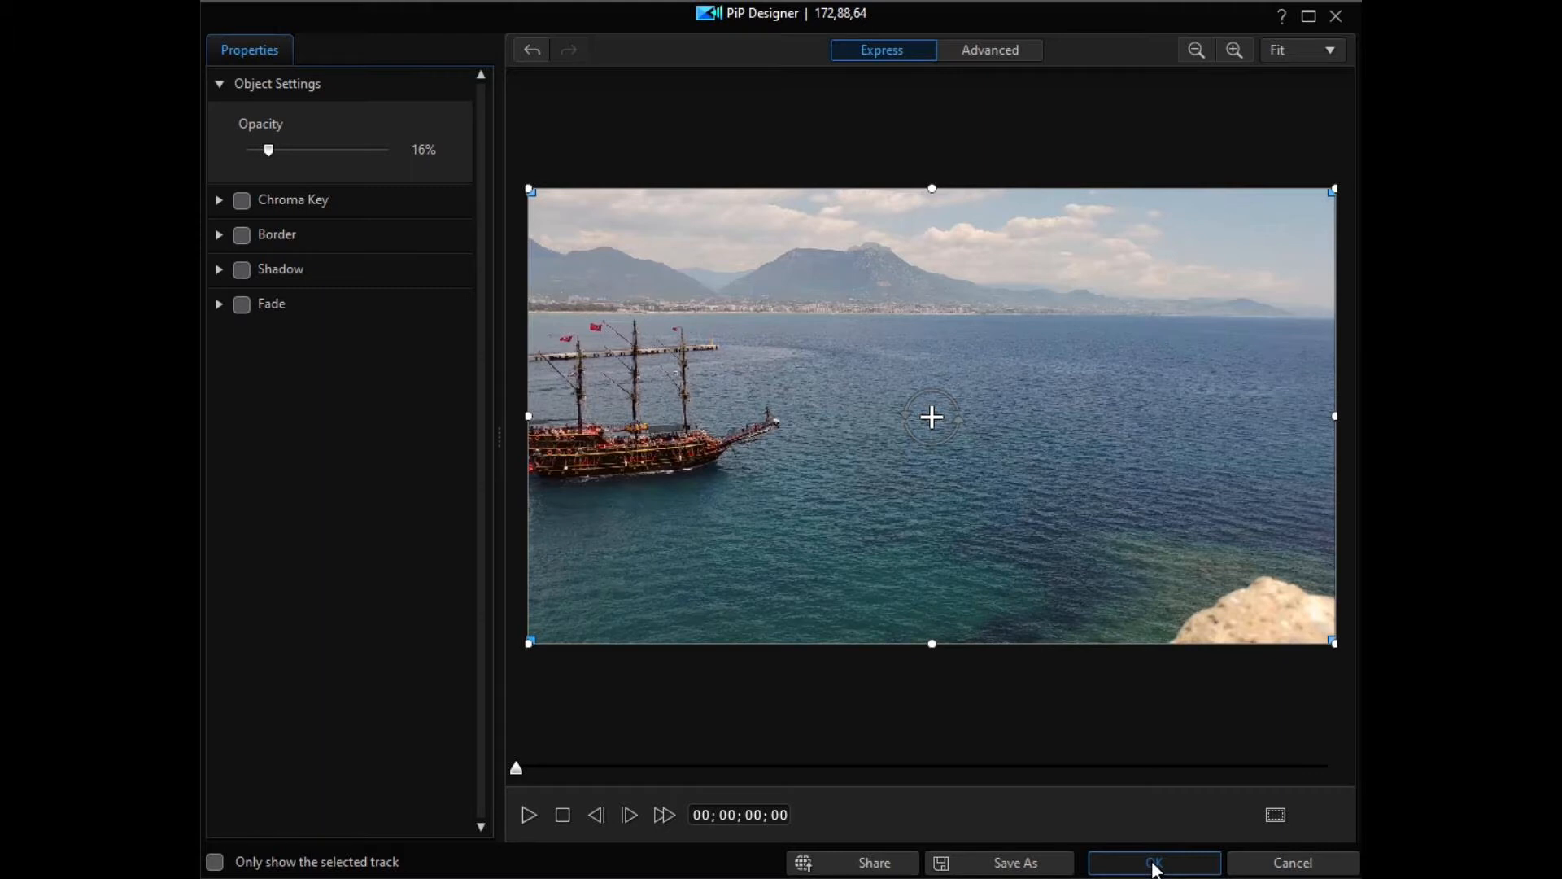
left_click(1156, 864)
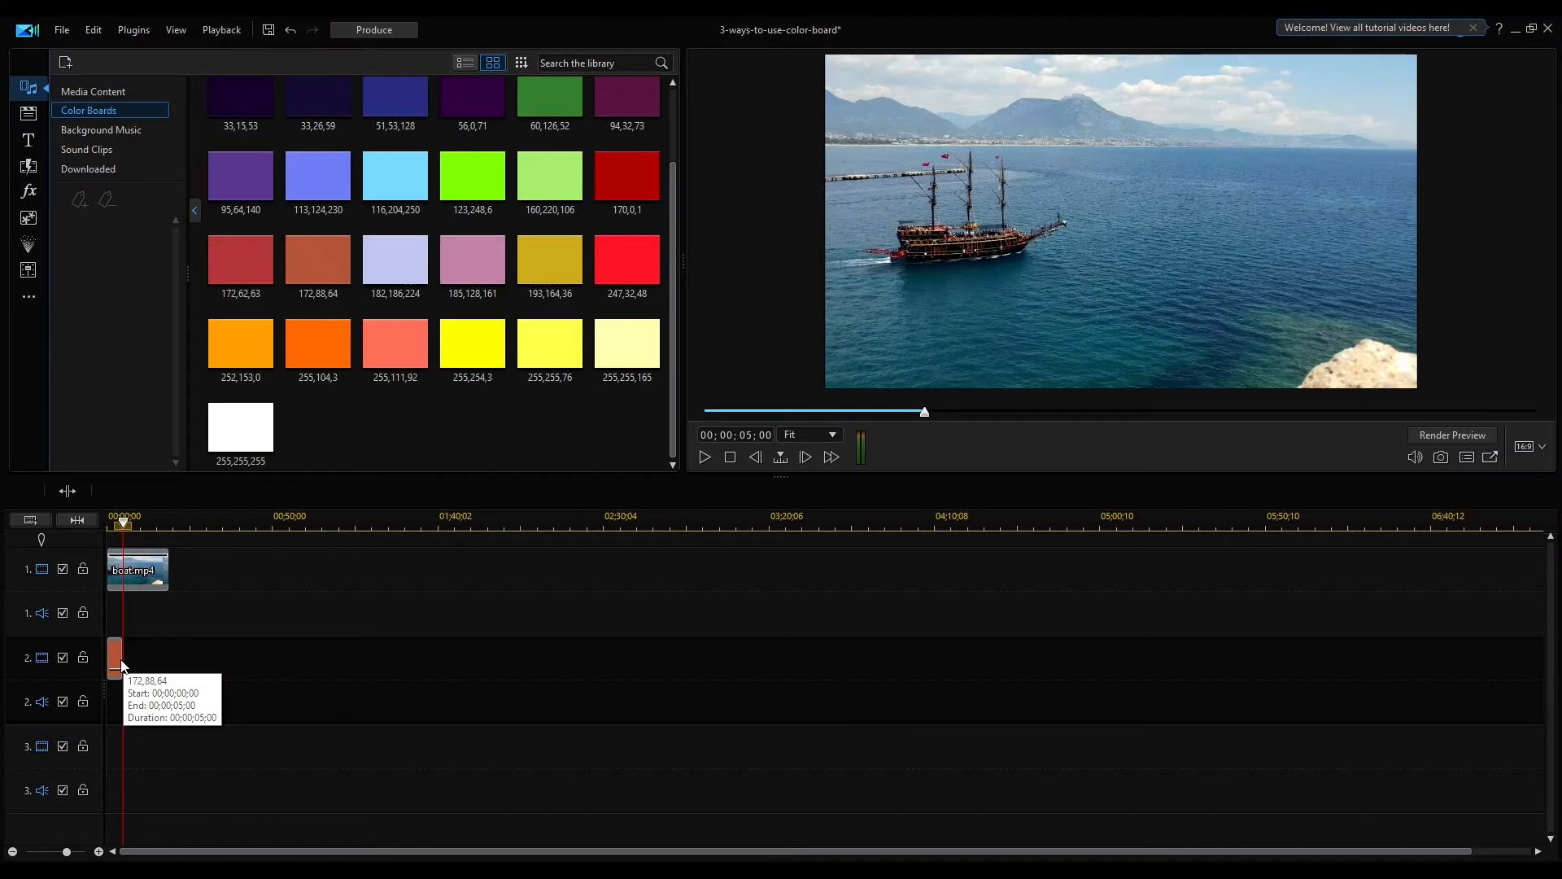
left_click_drag(121, 666, 169, 662)
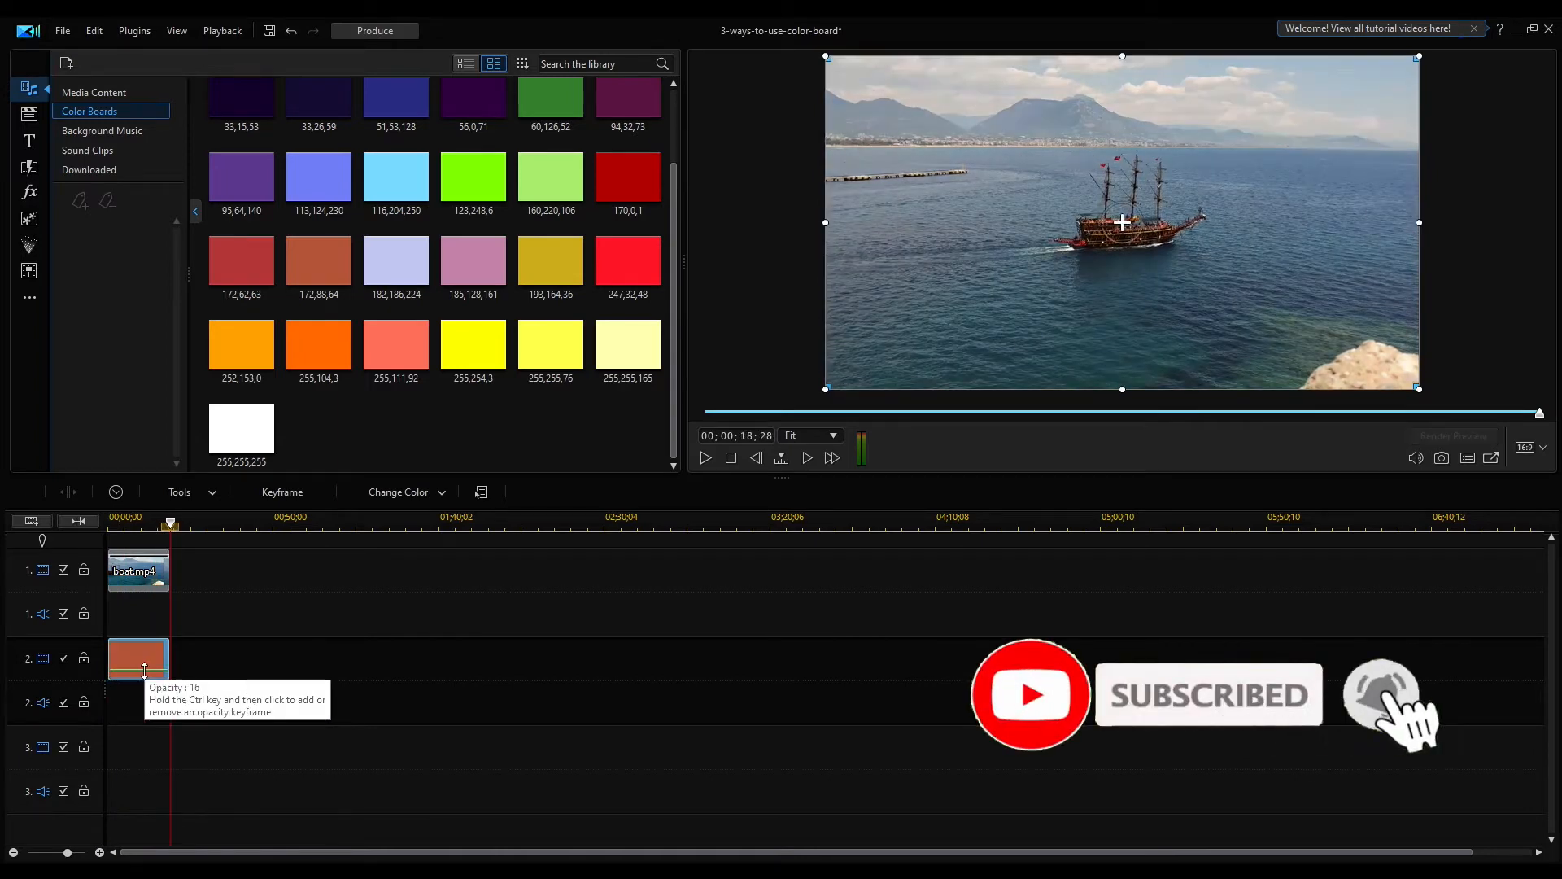
Change the color board clip's color to RGB 111, 19, 88 and preview the result
left_click_drag(171, 524, 140, 523)
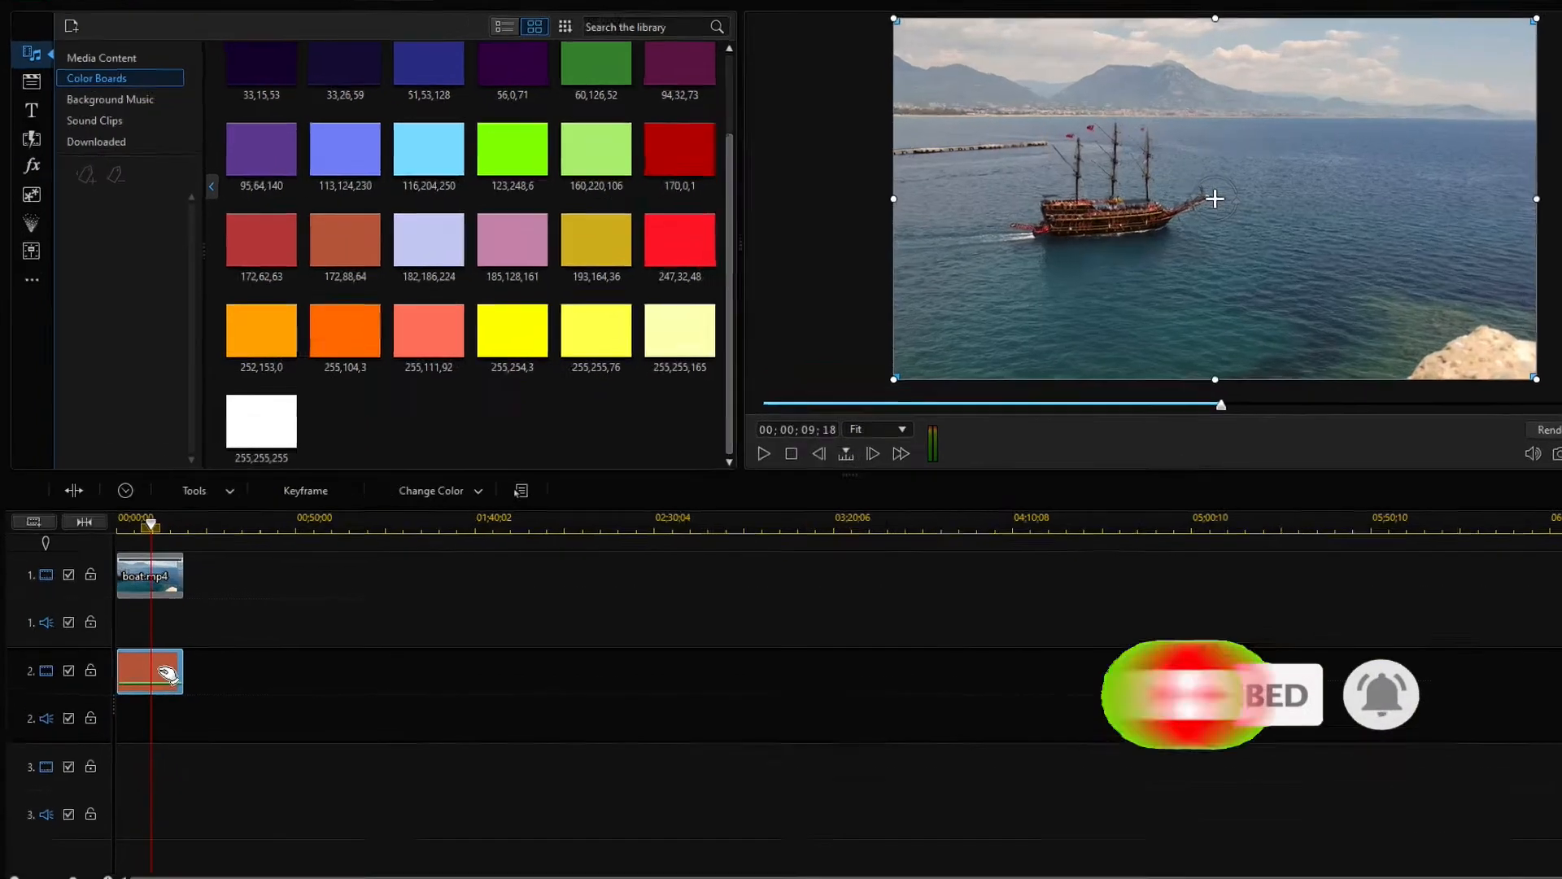
right_click(152, 651)
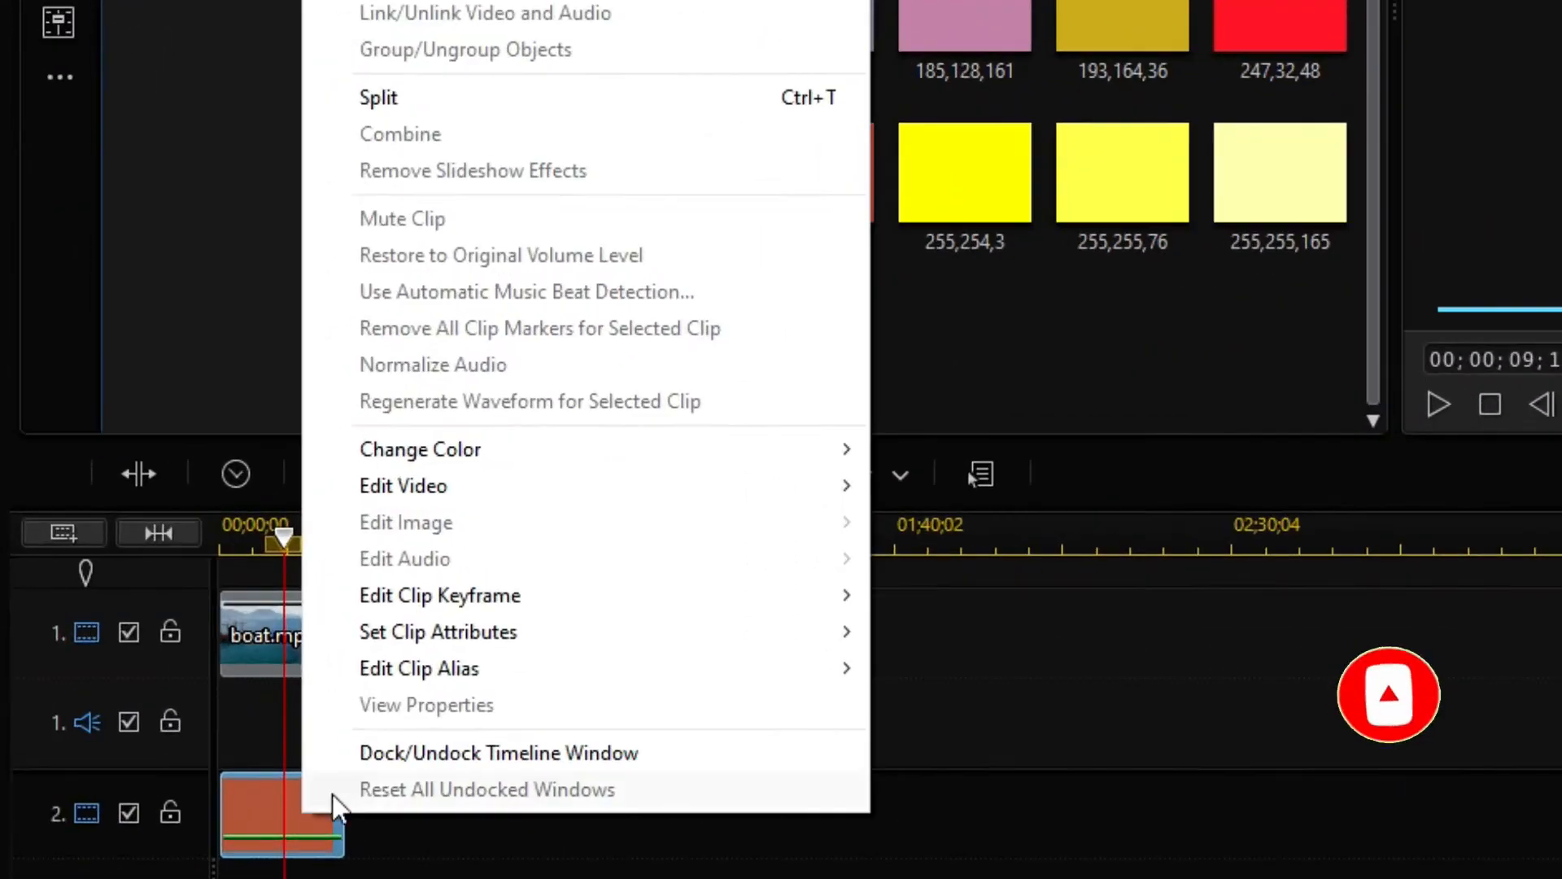
mouse_move(513, 456)
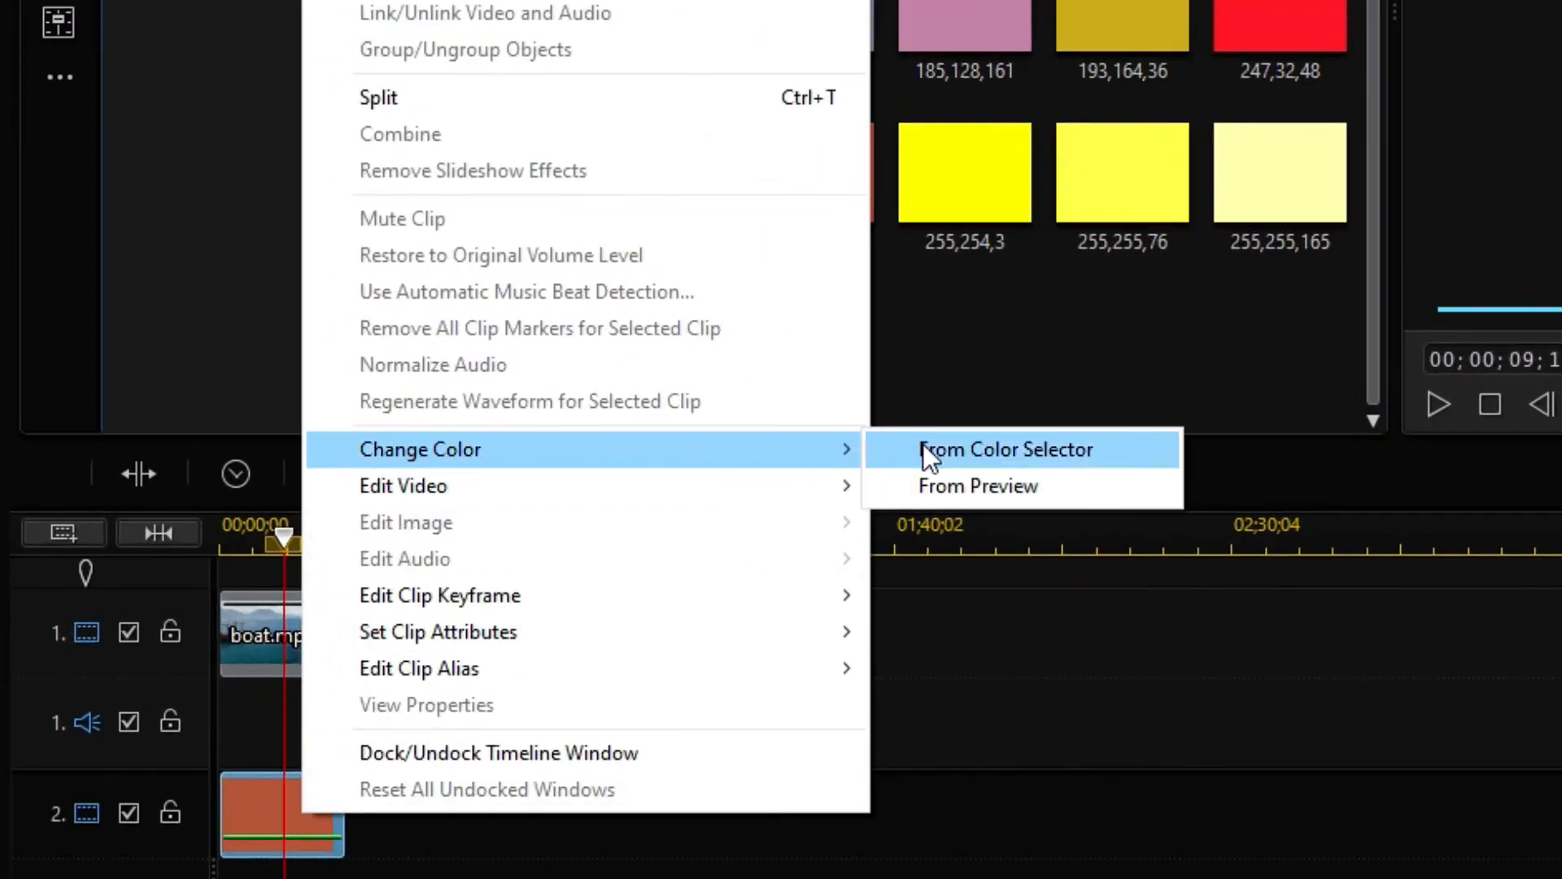
left_click(1116, 452)
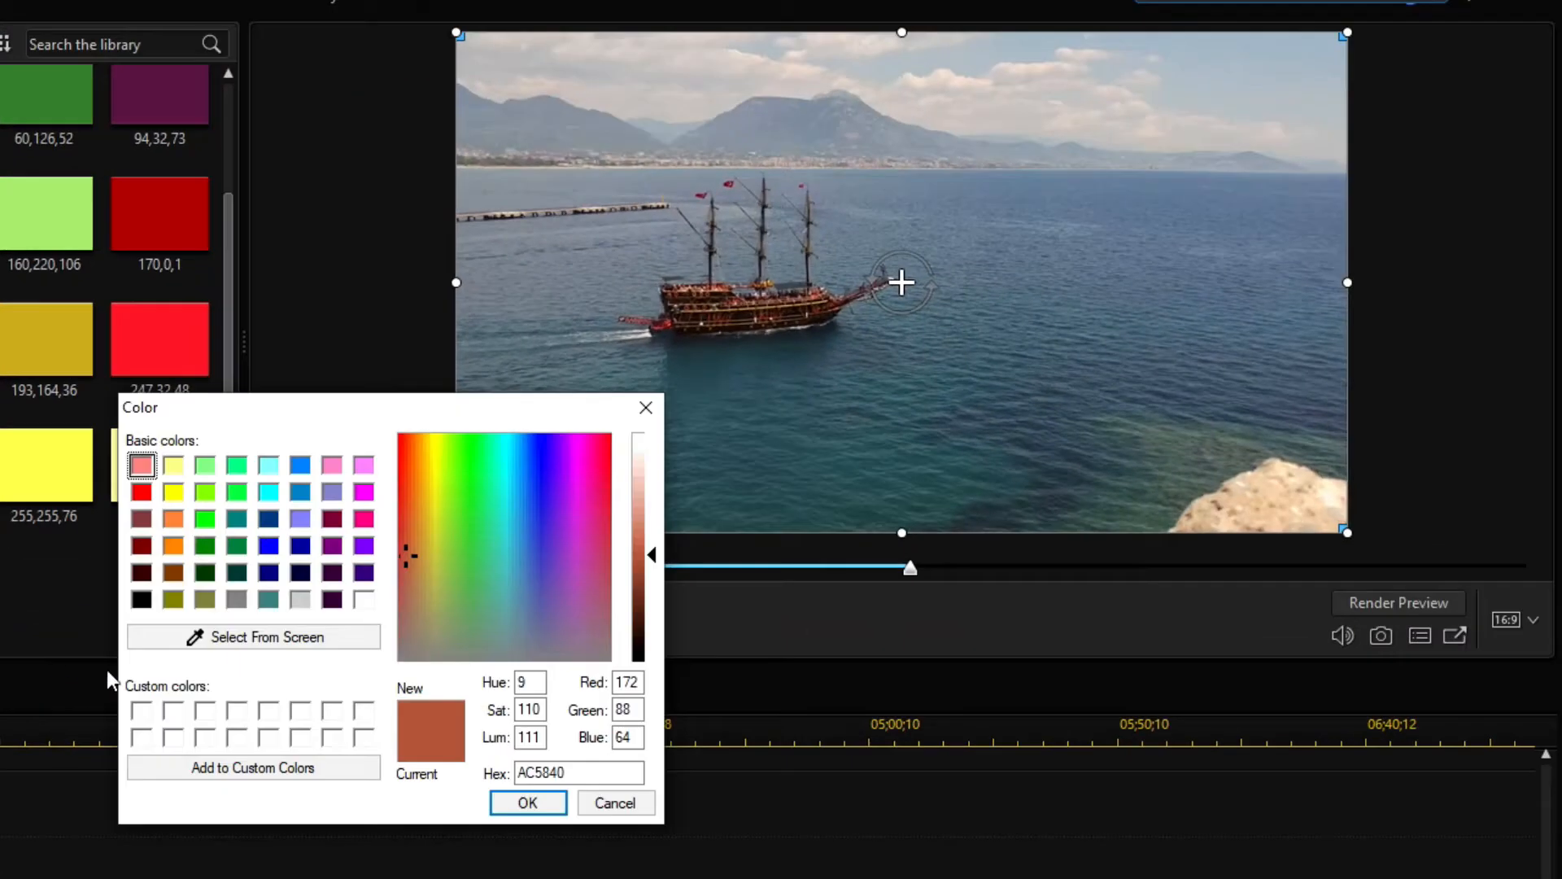
left_click_drag(412, 555, 585, 502)
left_click_drag(651, 550, 648, 604)
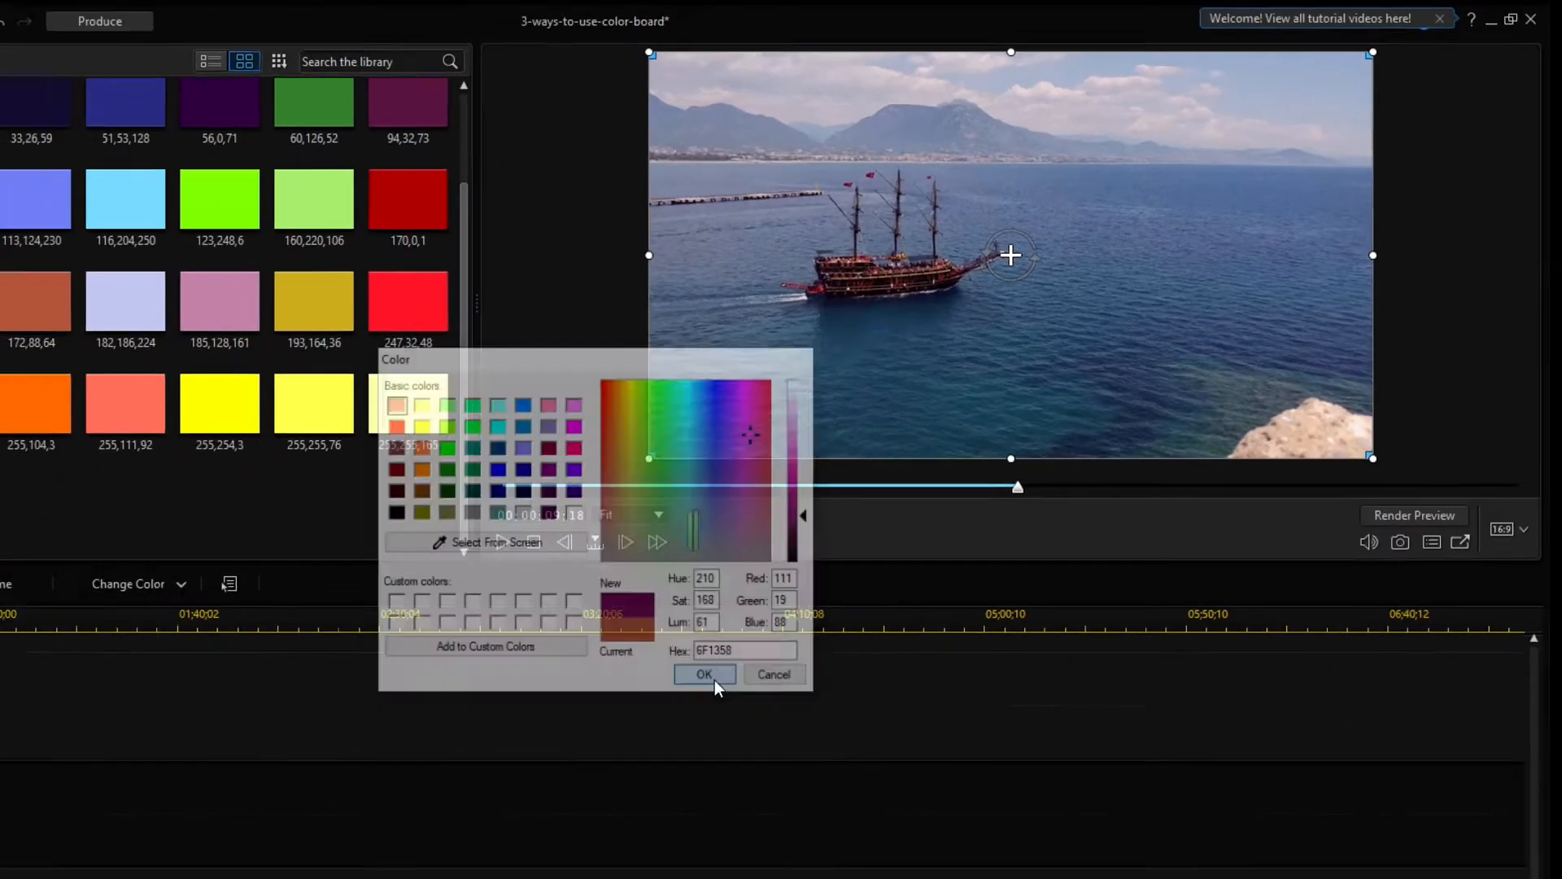
left_click(524, 803)
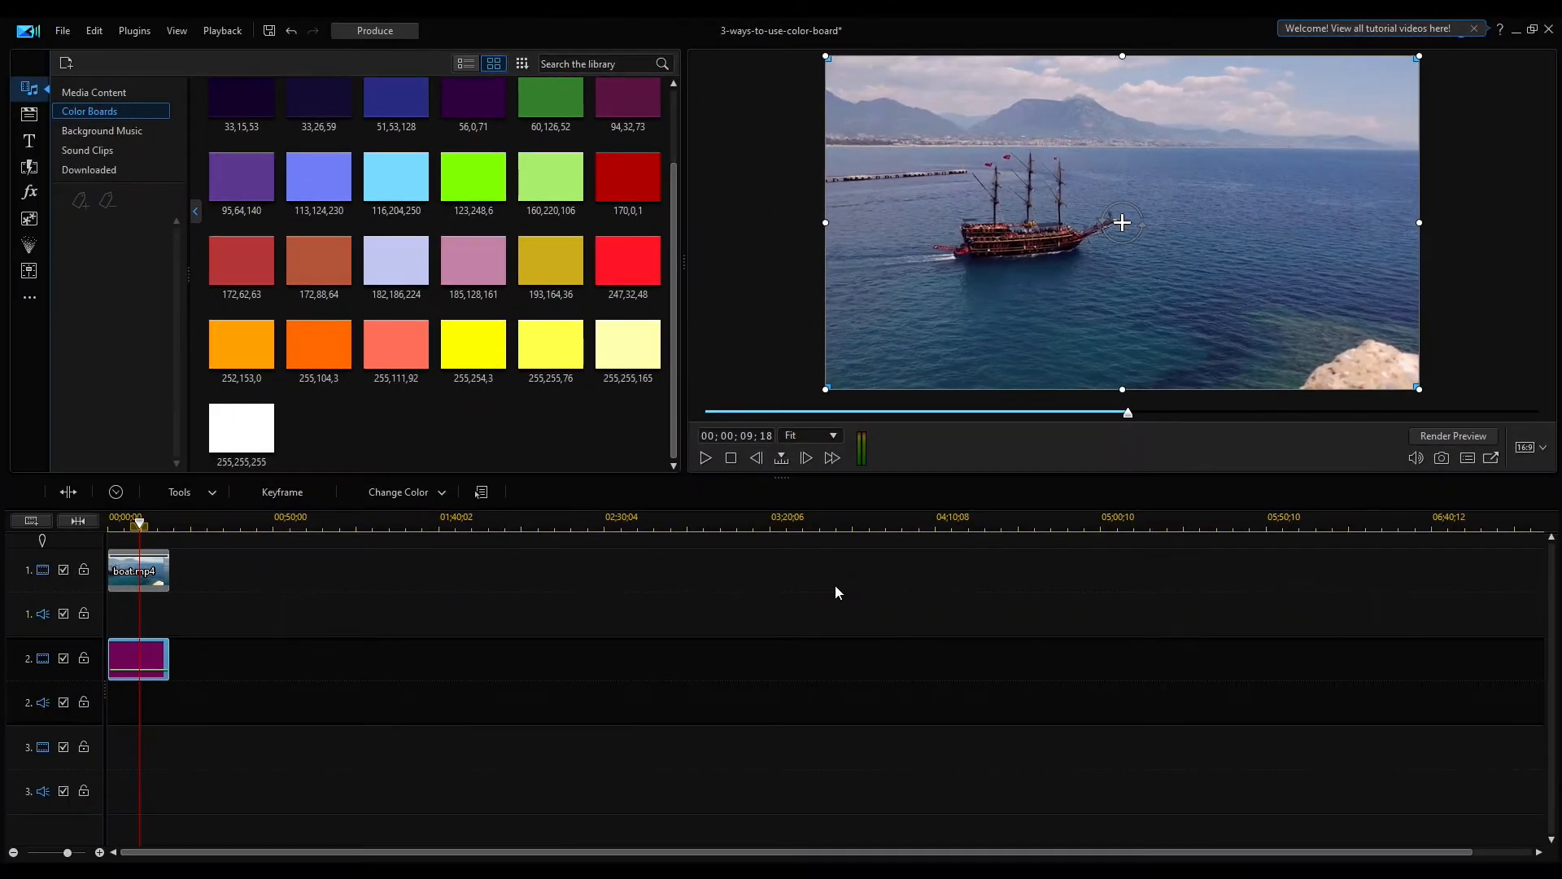
left_click(706, 458)
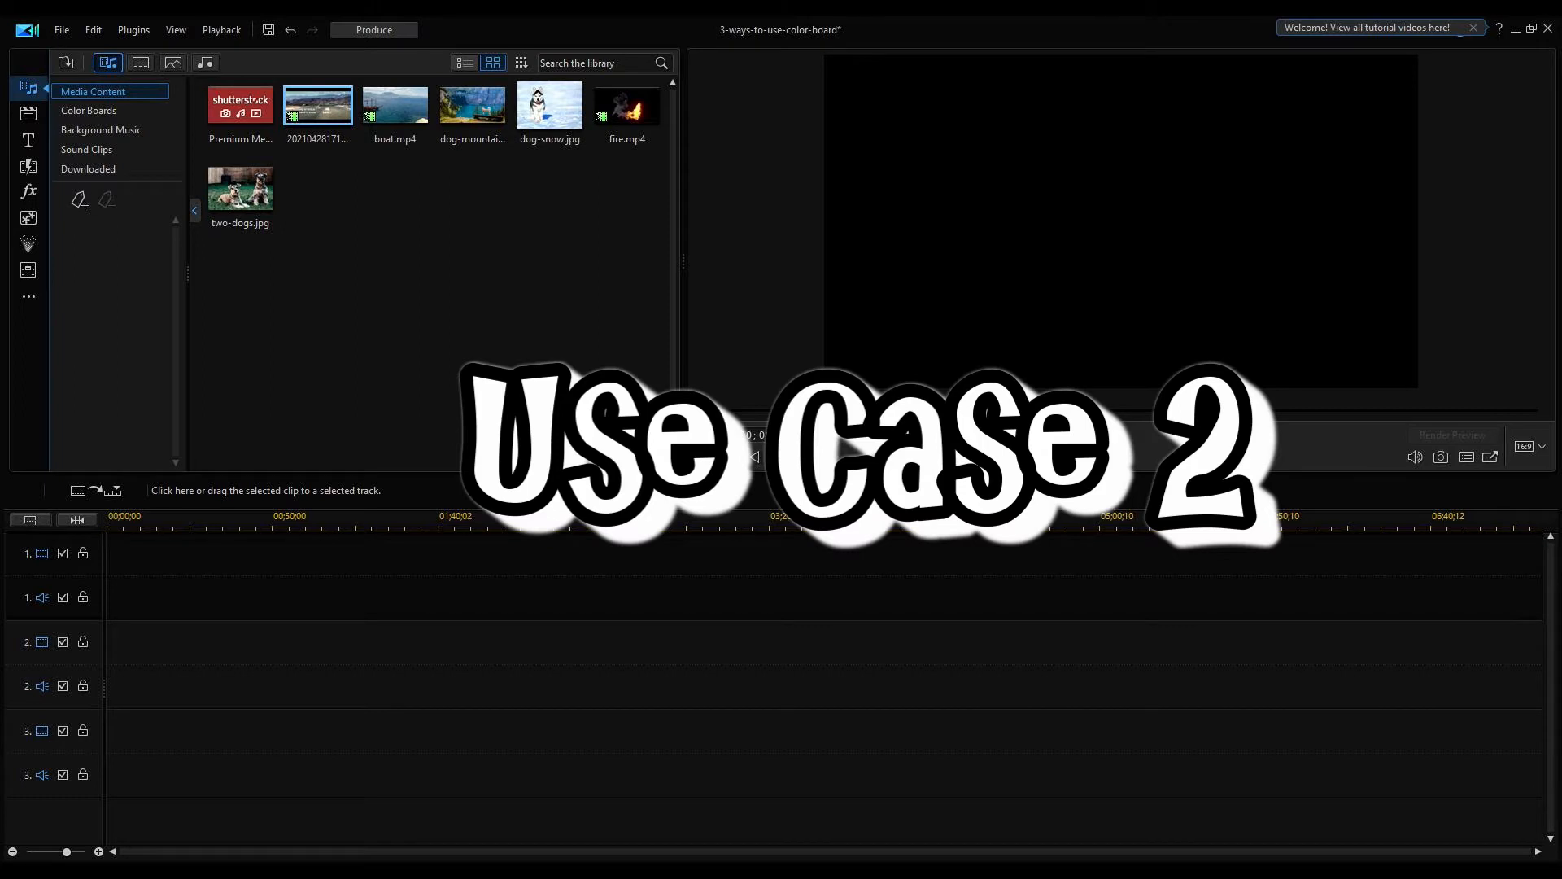
Add four video tracks and no audio tracks above track 1 with the Track Manager
left_click(98, 112)
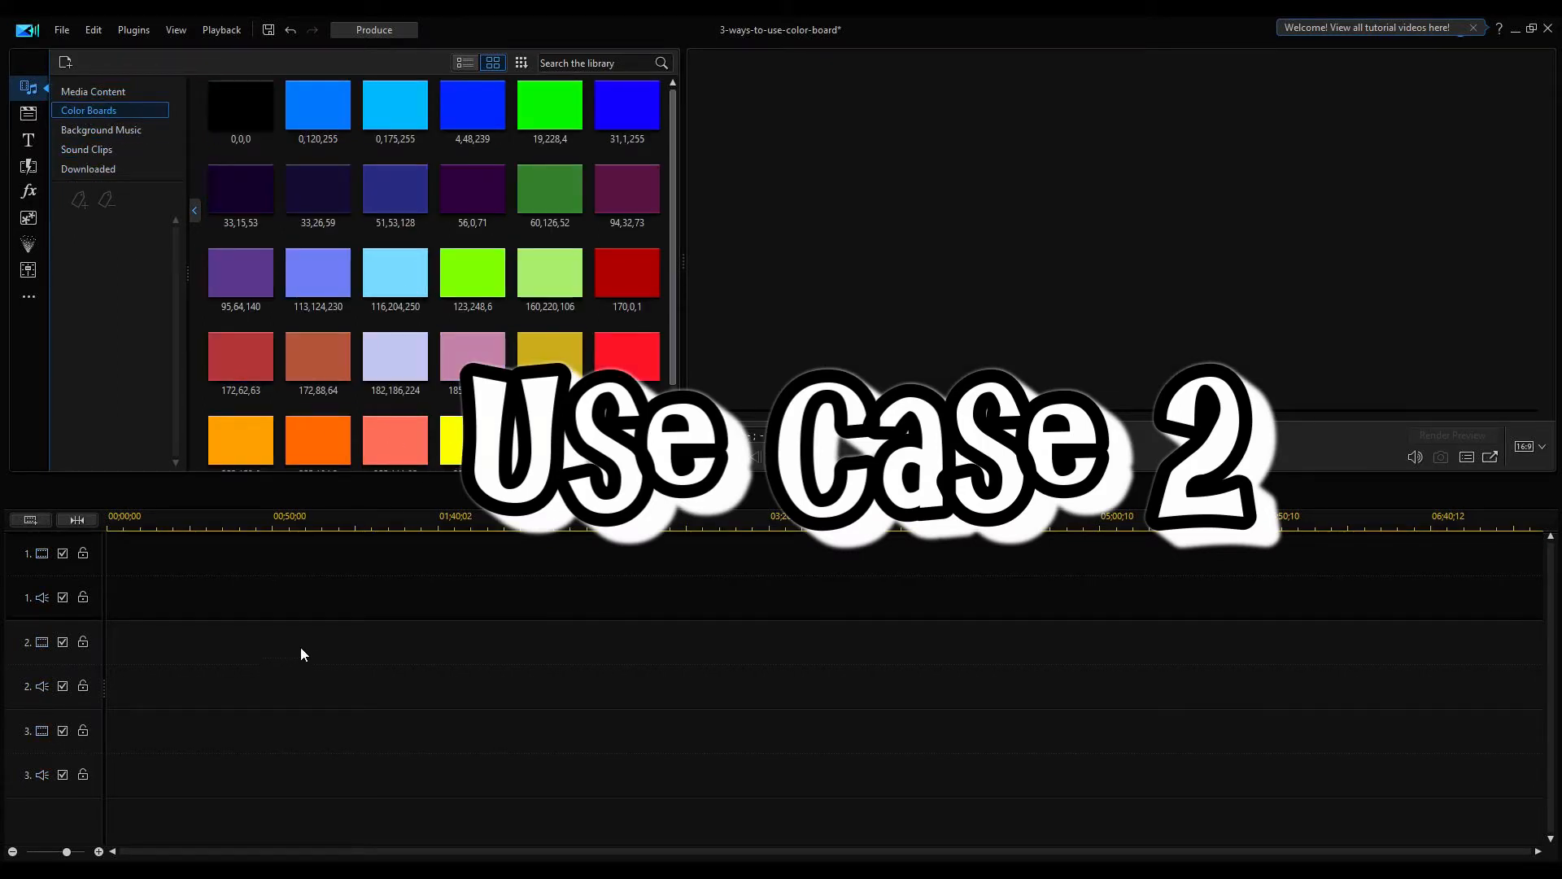
left_click(29, 524)
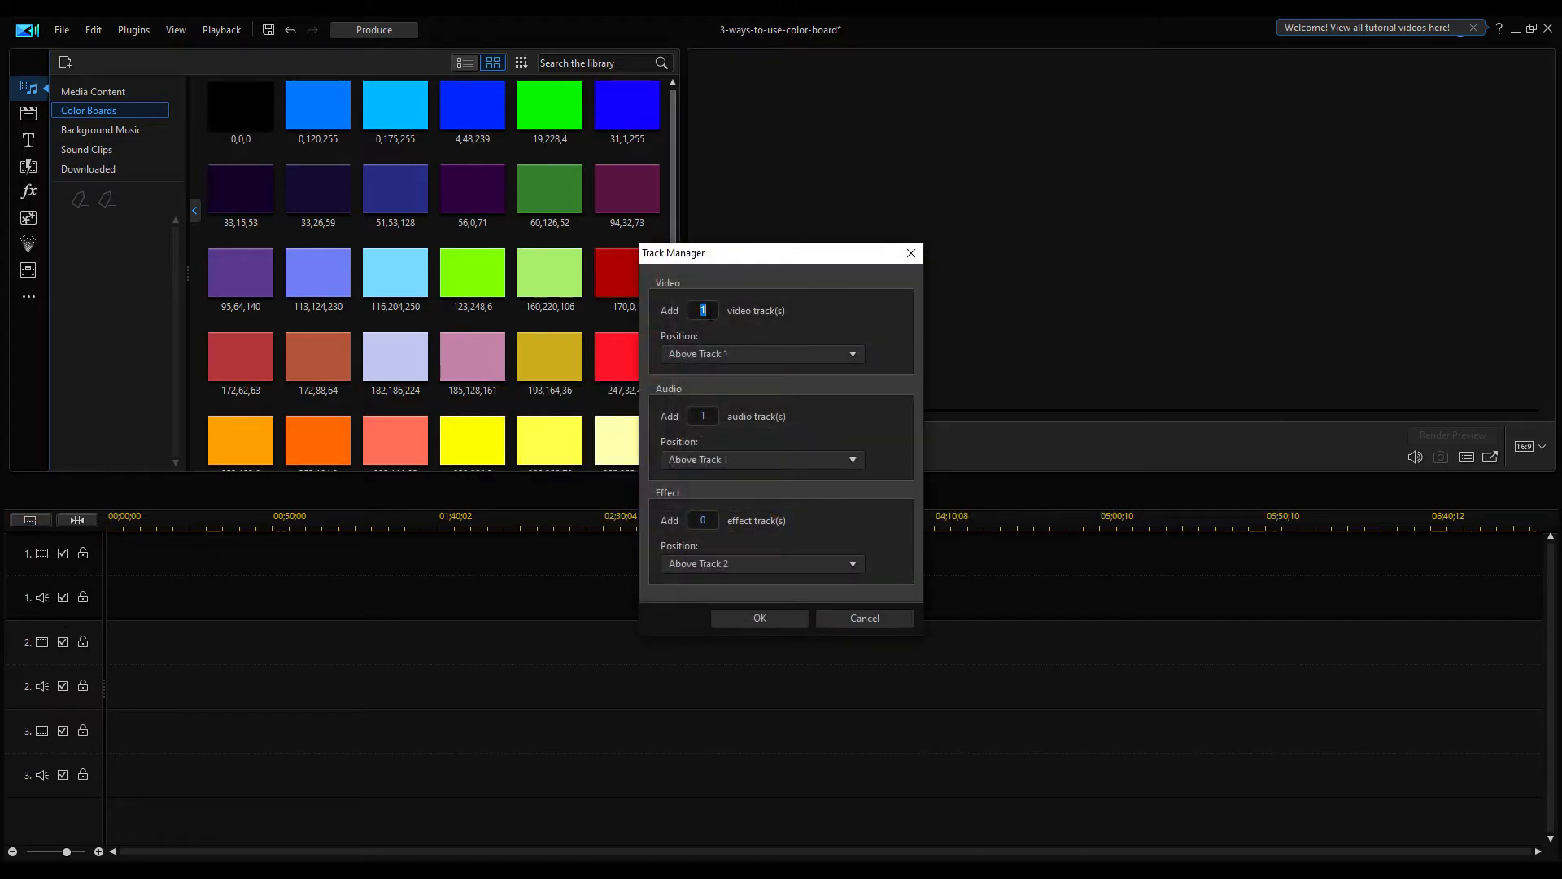
key("Tab")
type("0")
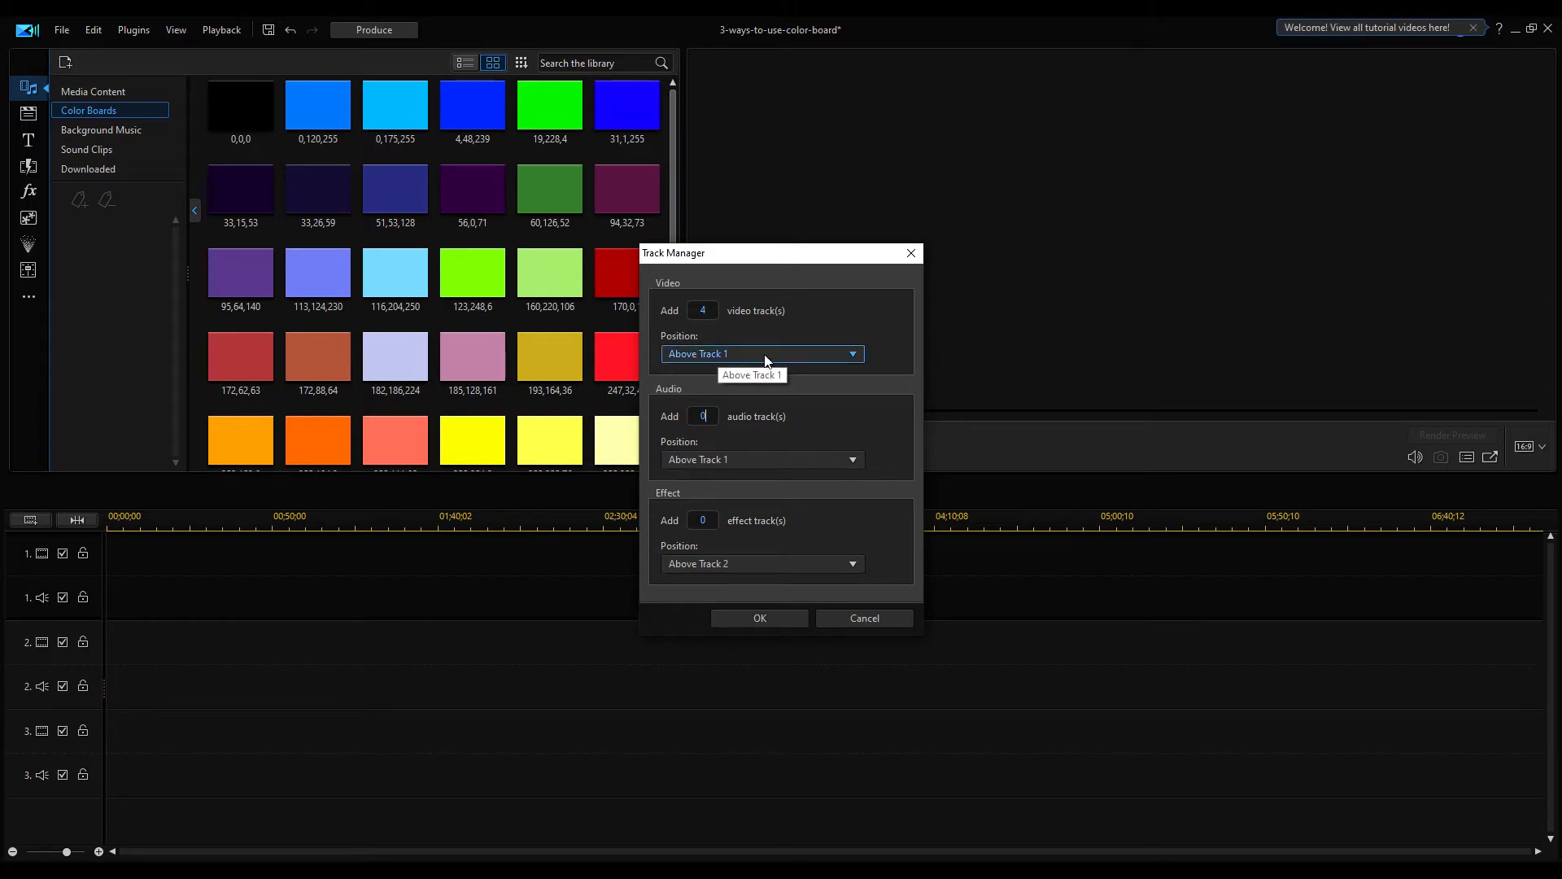
left_click(761, 620)
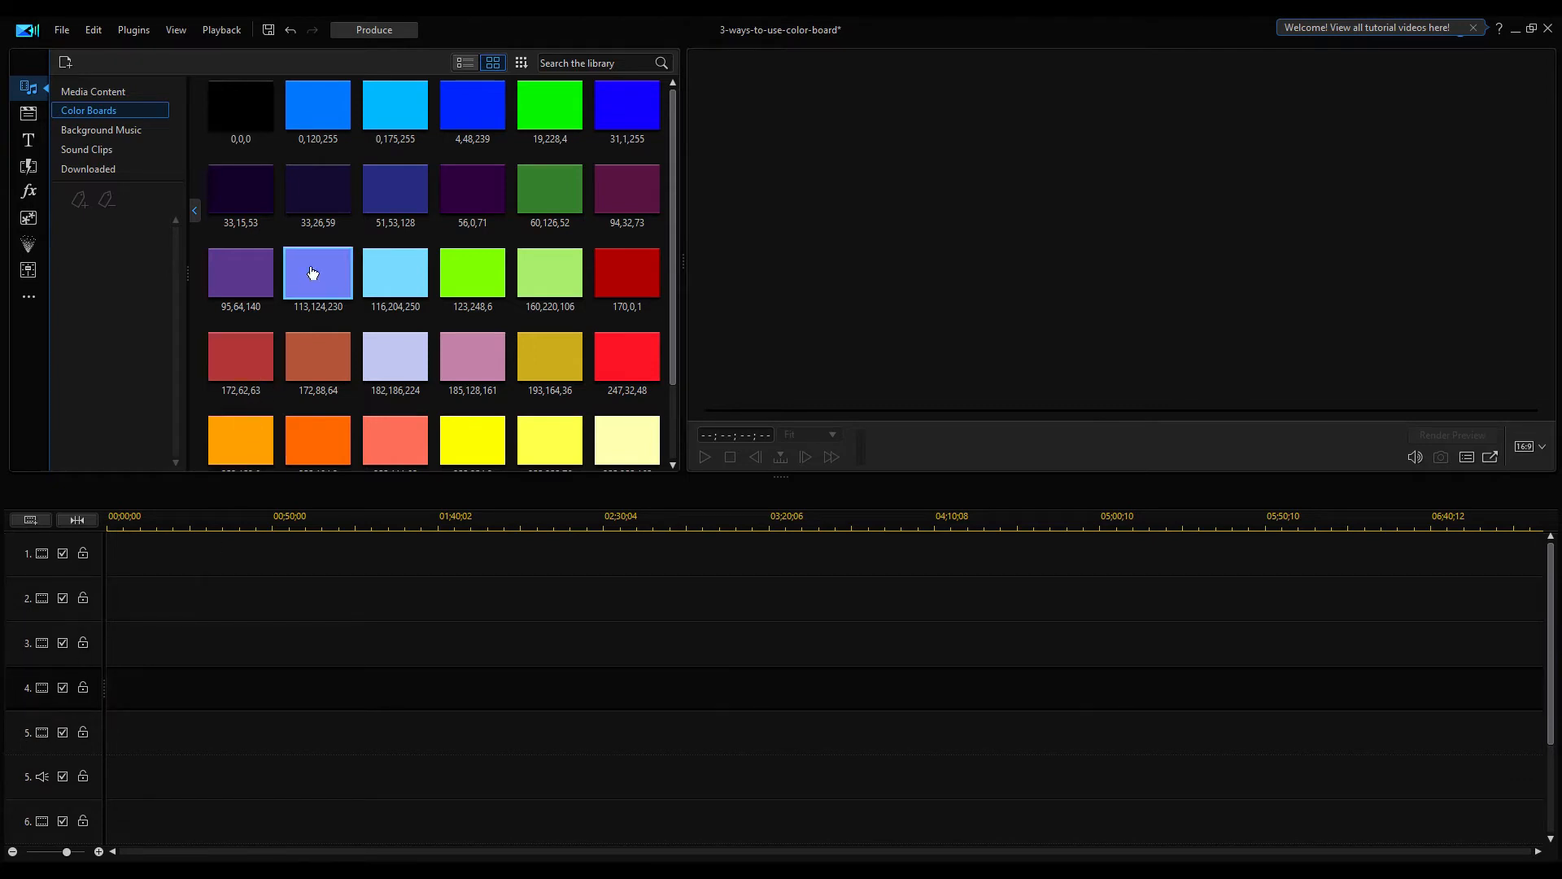
Place the 113,124,230 color board on track 1 and dog-mountain, dog-snow and two-dogs.jpg on tracks 2 to 4
mouse_move(307, 272)
left_mouse_down()
mouse_move(179, 530)
mouse_move(104, 550)
mouse_move(150, 562)
left_mouse_up()
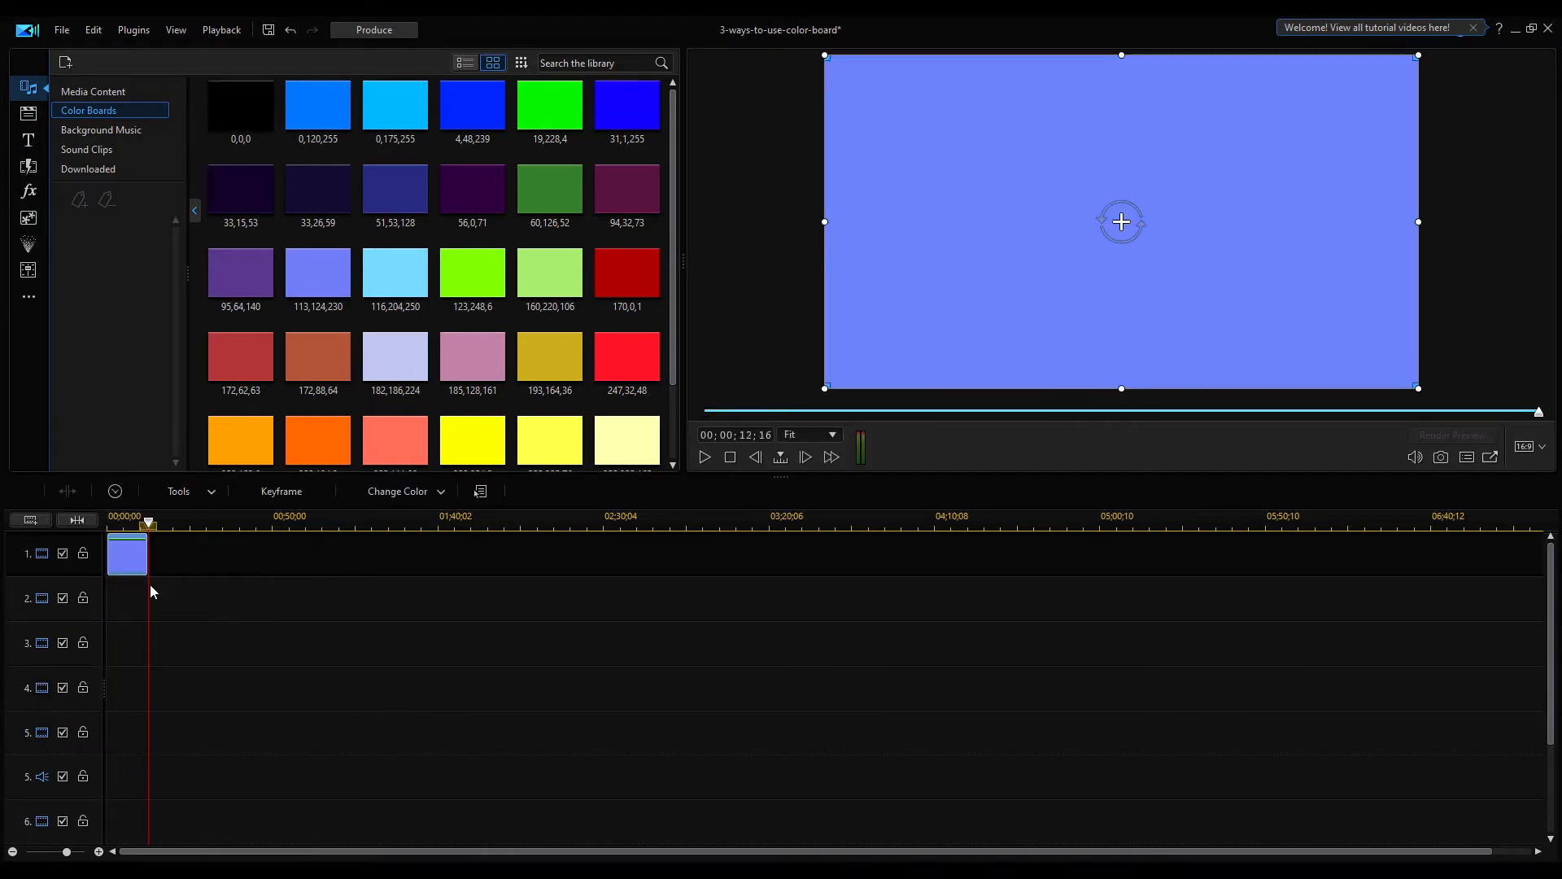
left_click(102, 92)
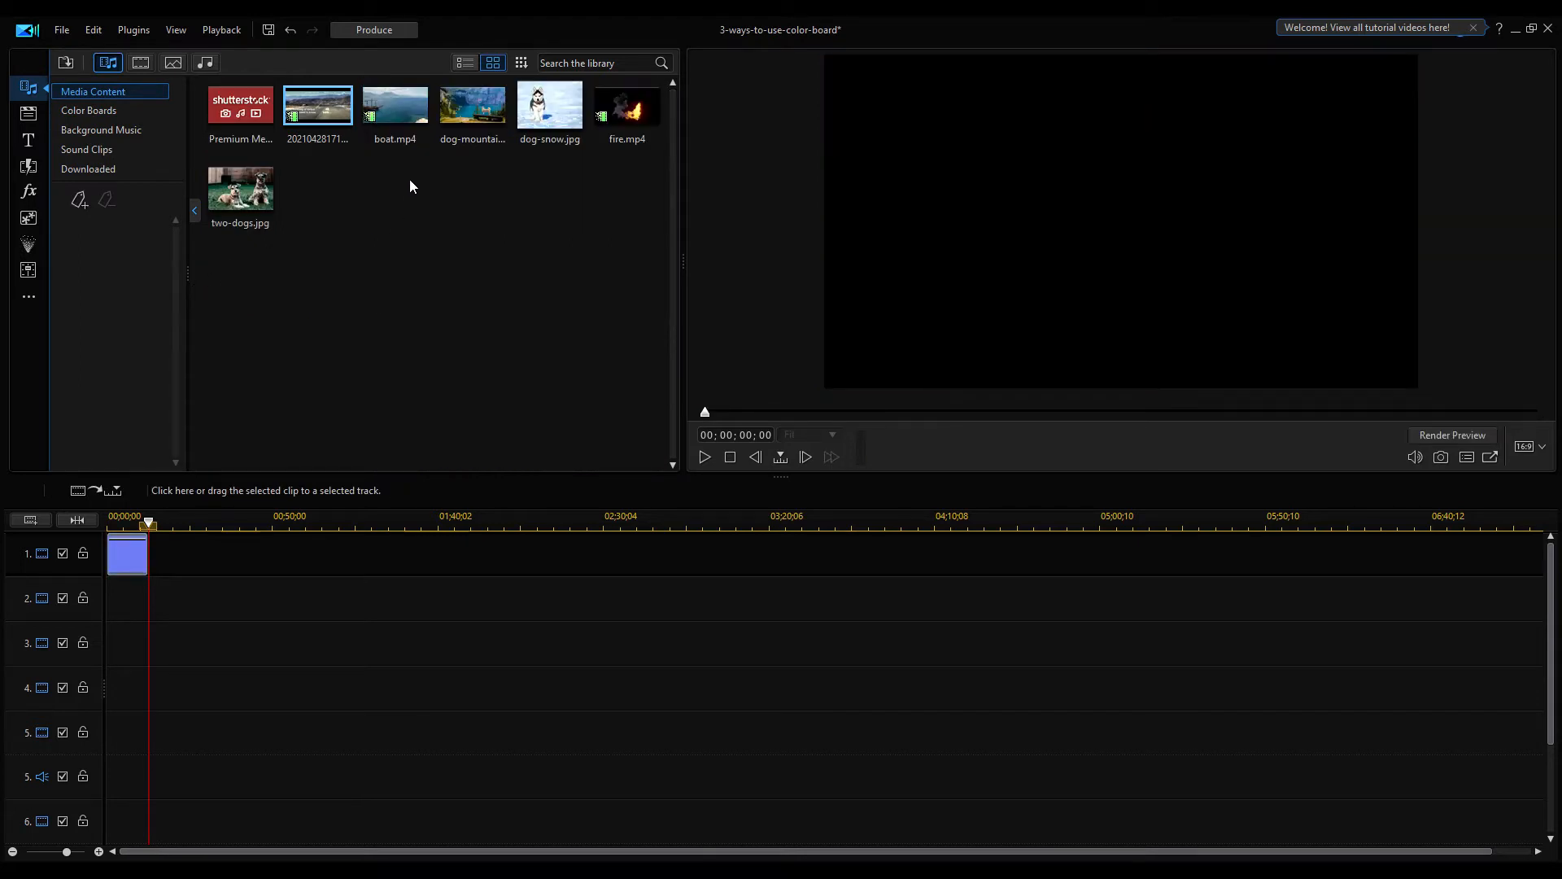
left_click_drag(471, 108, 107, 600)
left_click_drag(550, 106, 110, 644)
left_click_drag(240, 189, 107, 688)
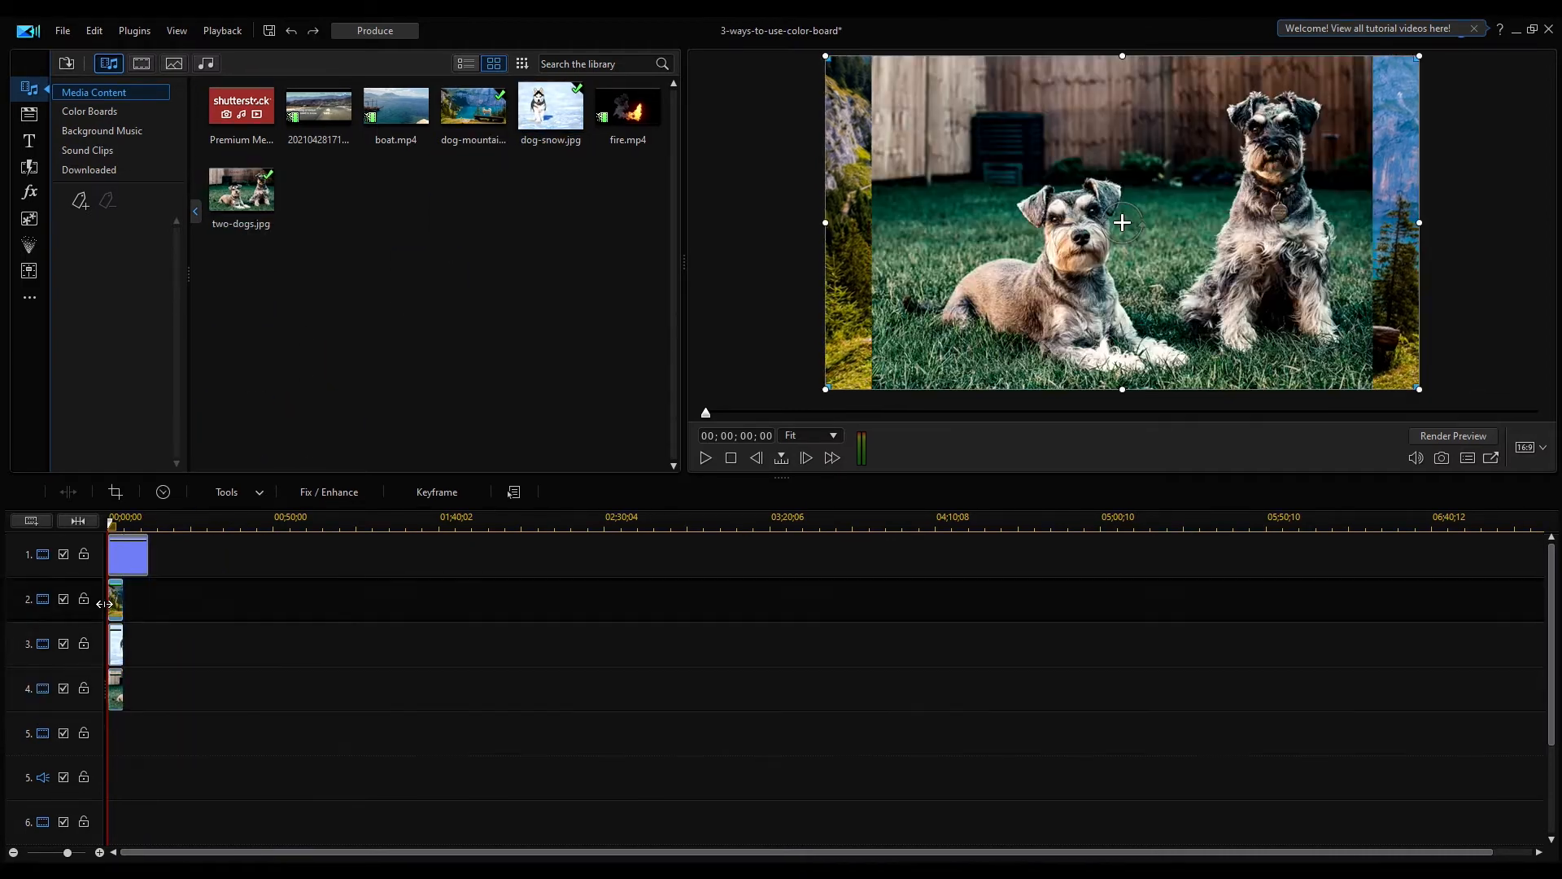
left_click(116, 645)
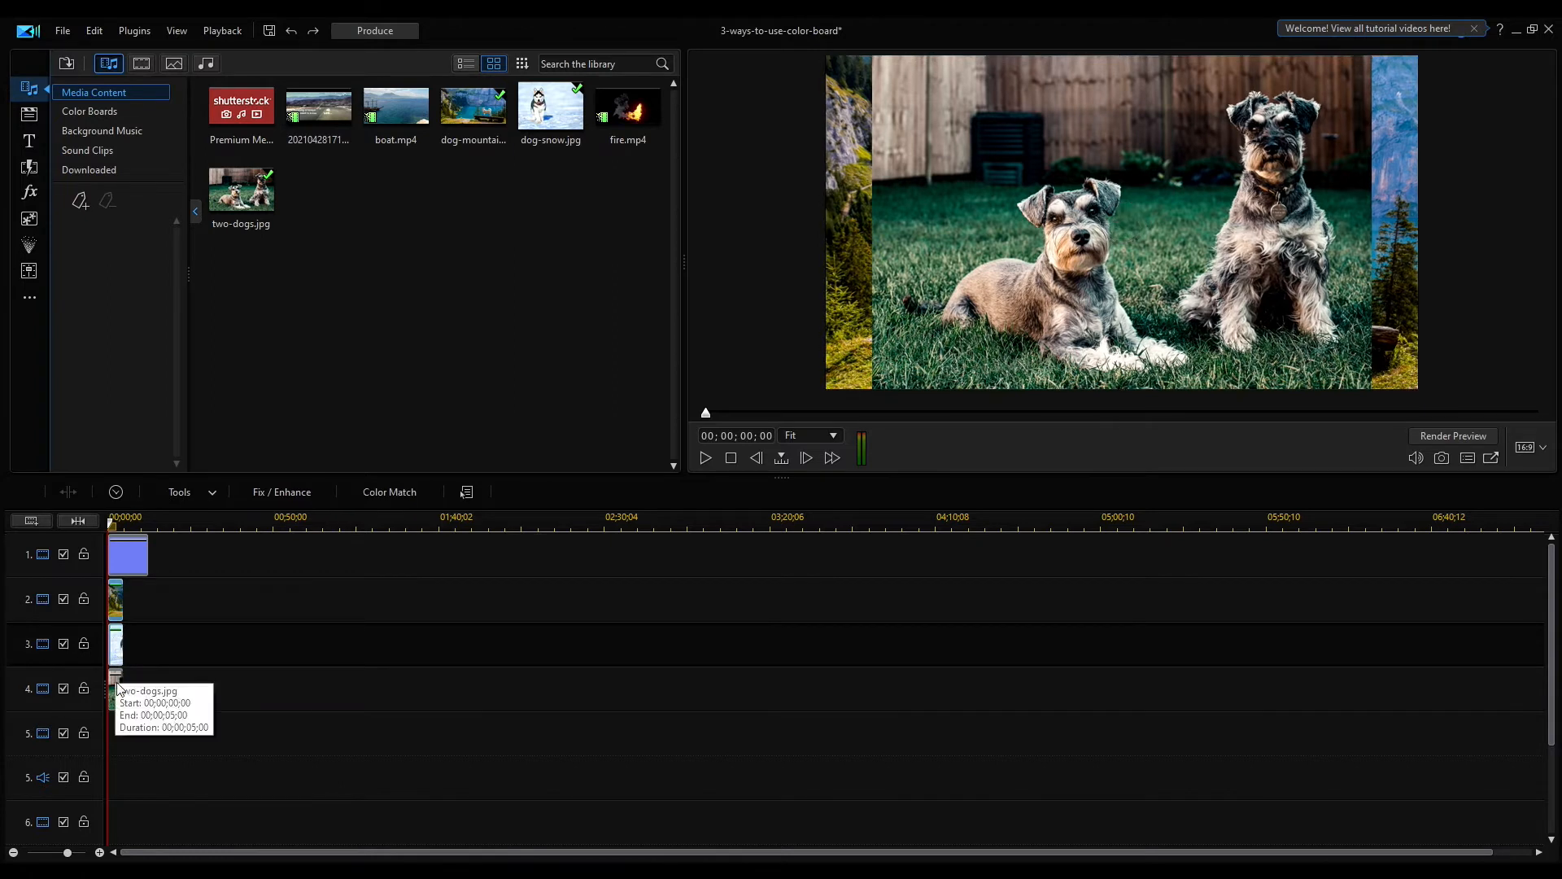
Stretch the image clips to the color board's length and remove the empty tracks
left_click_drag(125, 600, 149, 602)
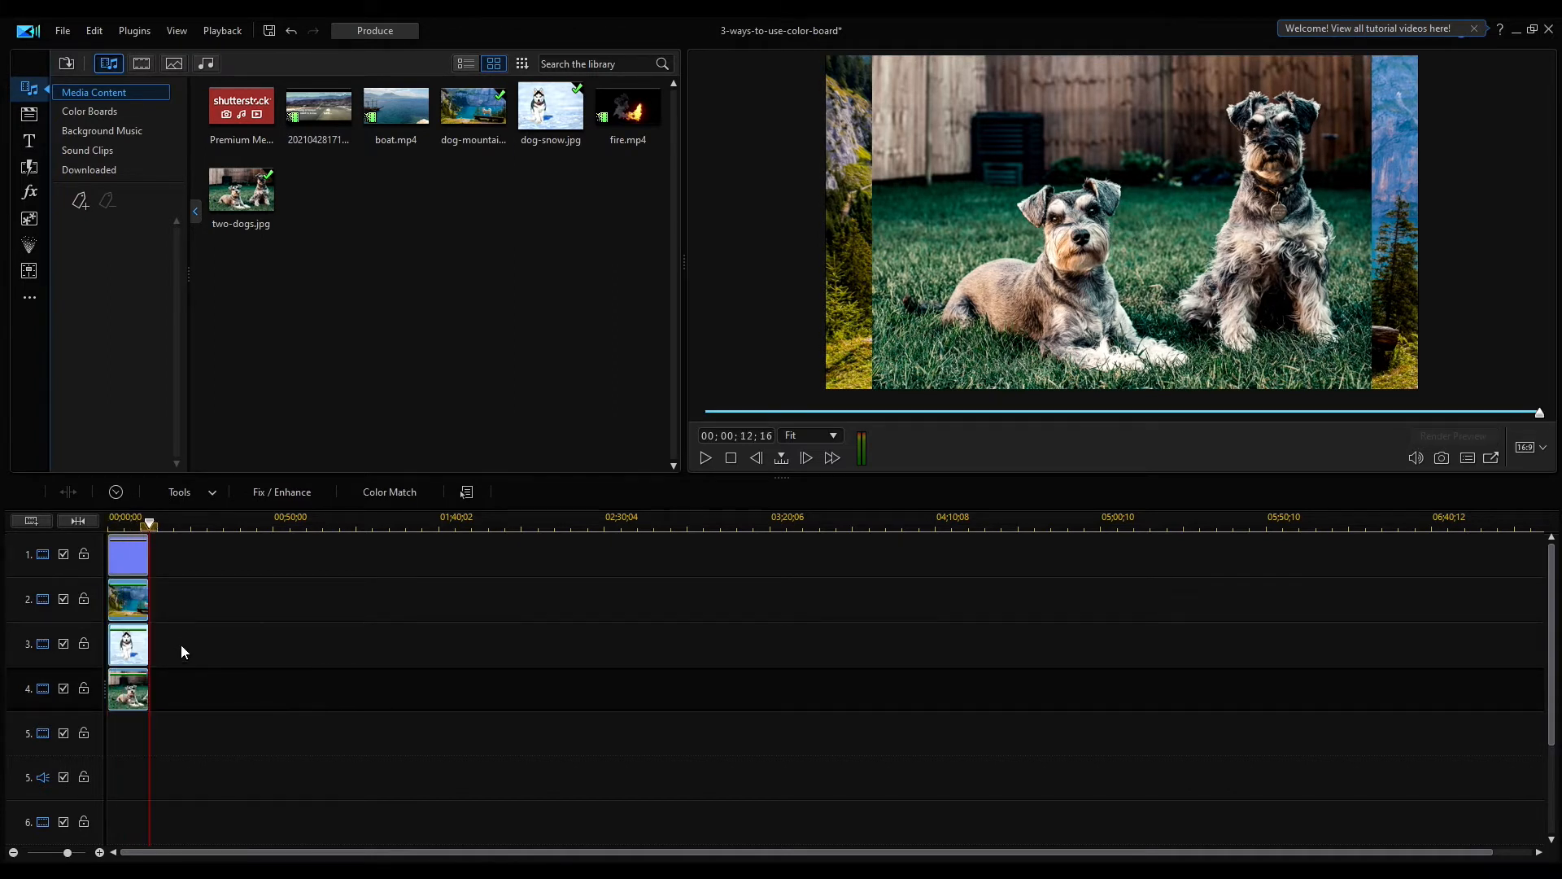
scroll(89, 785, "right", 1)
scroll(90, 784, "left", 1)
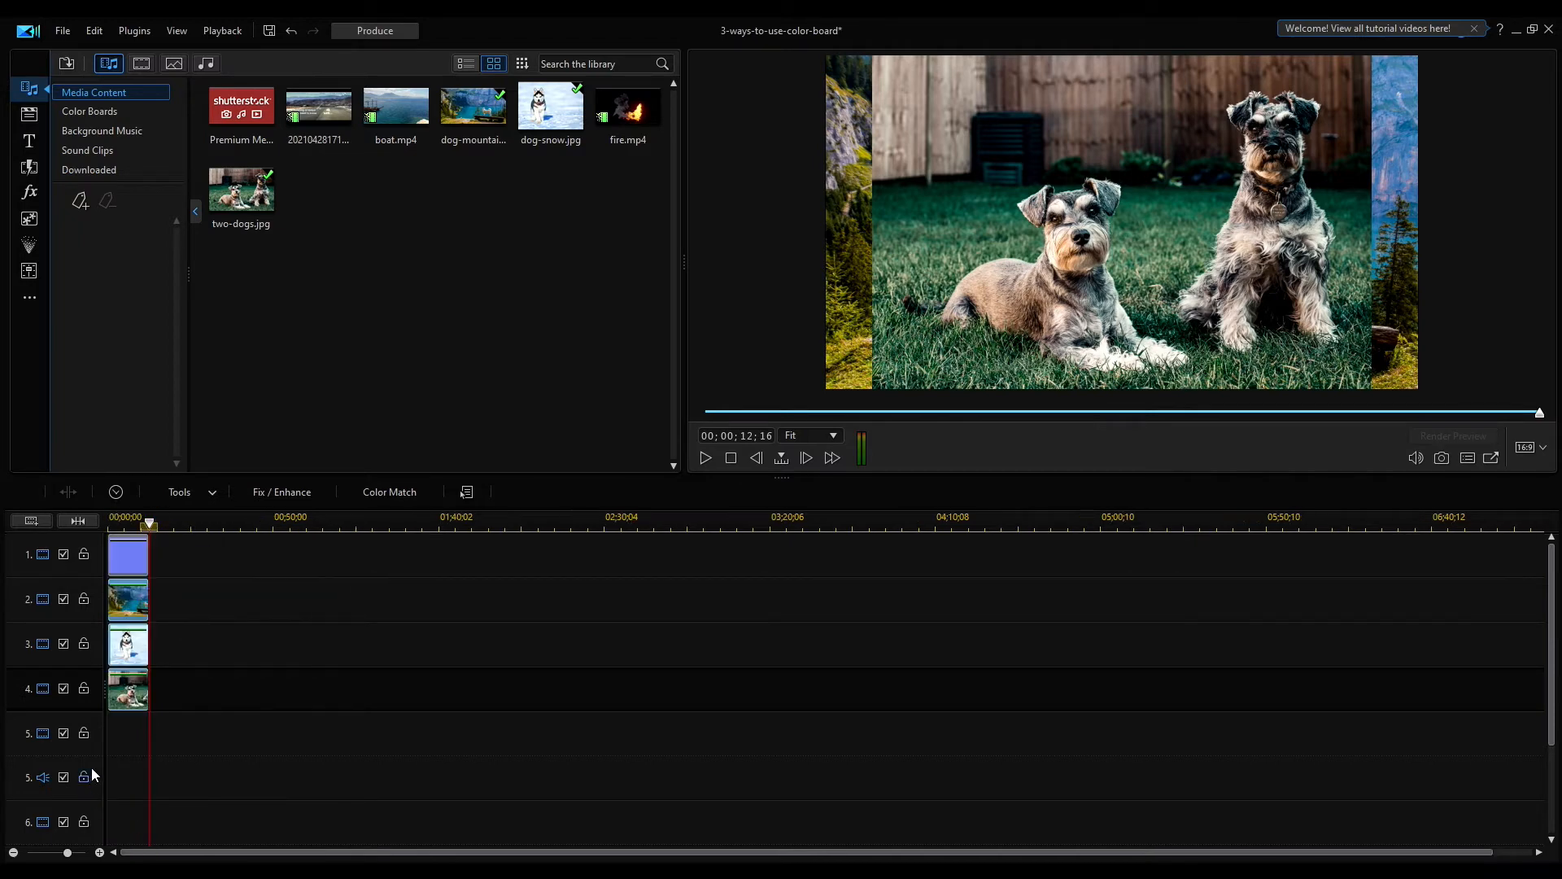
right_click(24, 658)
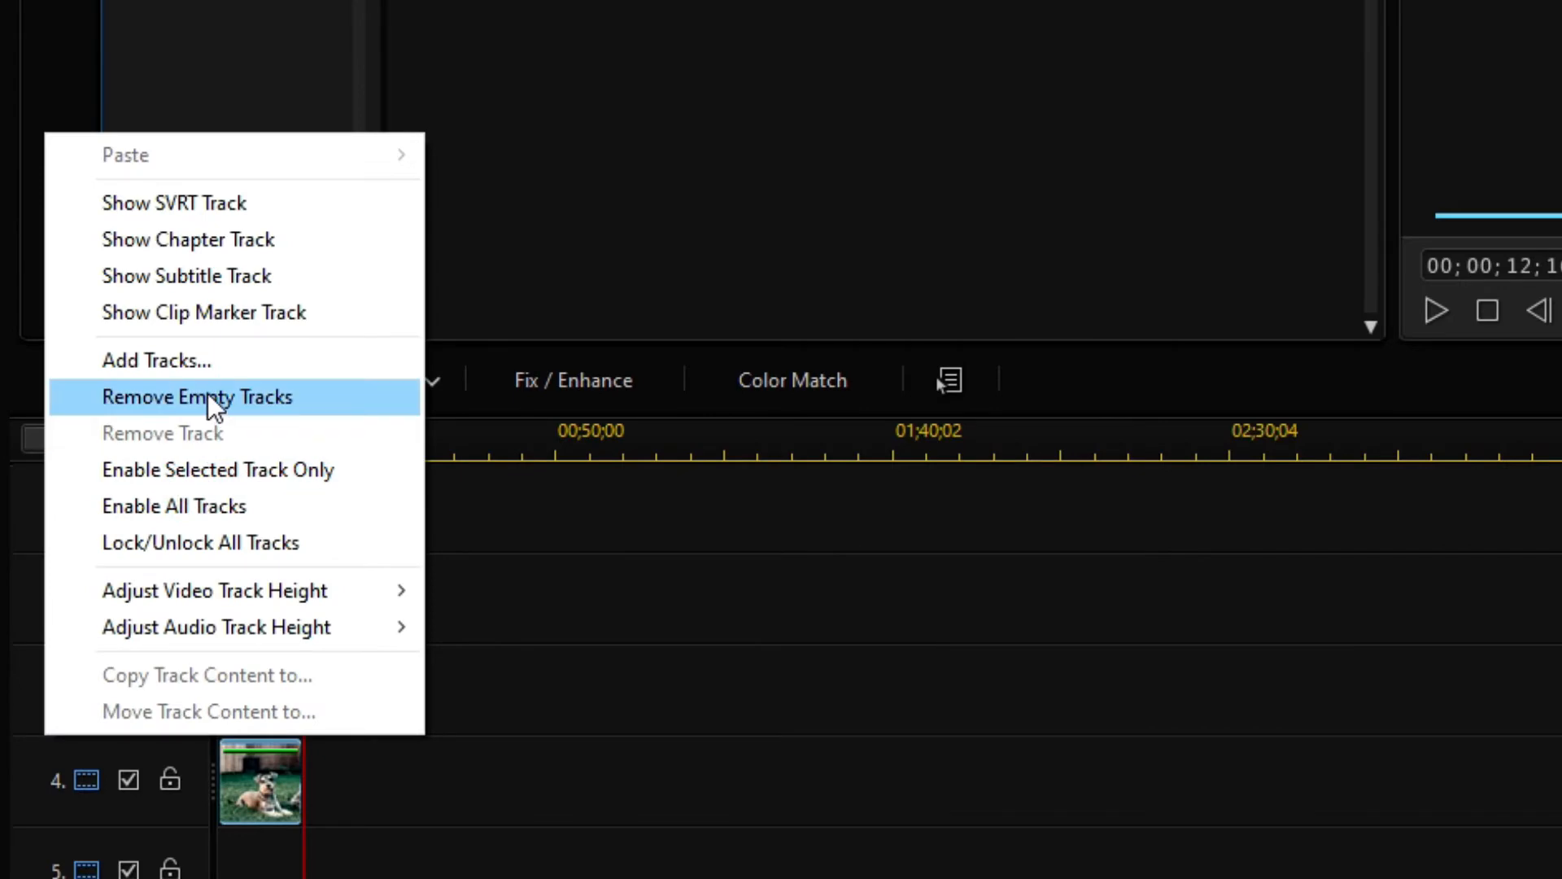
left_click(103, 505)
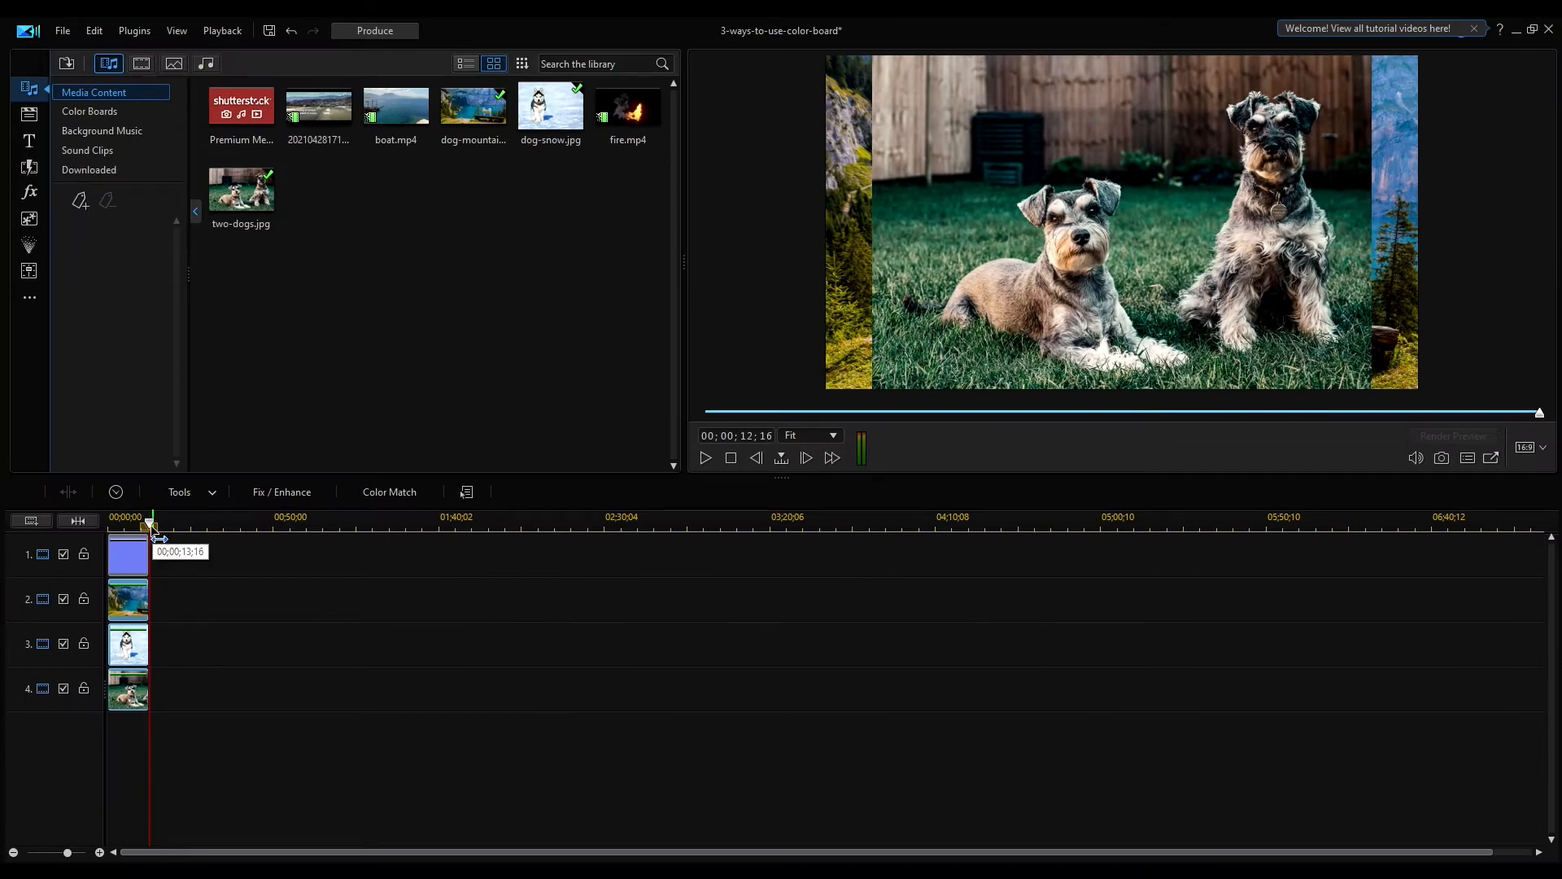
Scale the dog-mountain and dog-snow images to quarter size, placing dog-snow in the top-right corner of the frame
left_click_drag(150, 528, 124, 527)
left_click(64, 688)
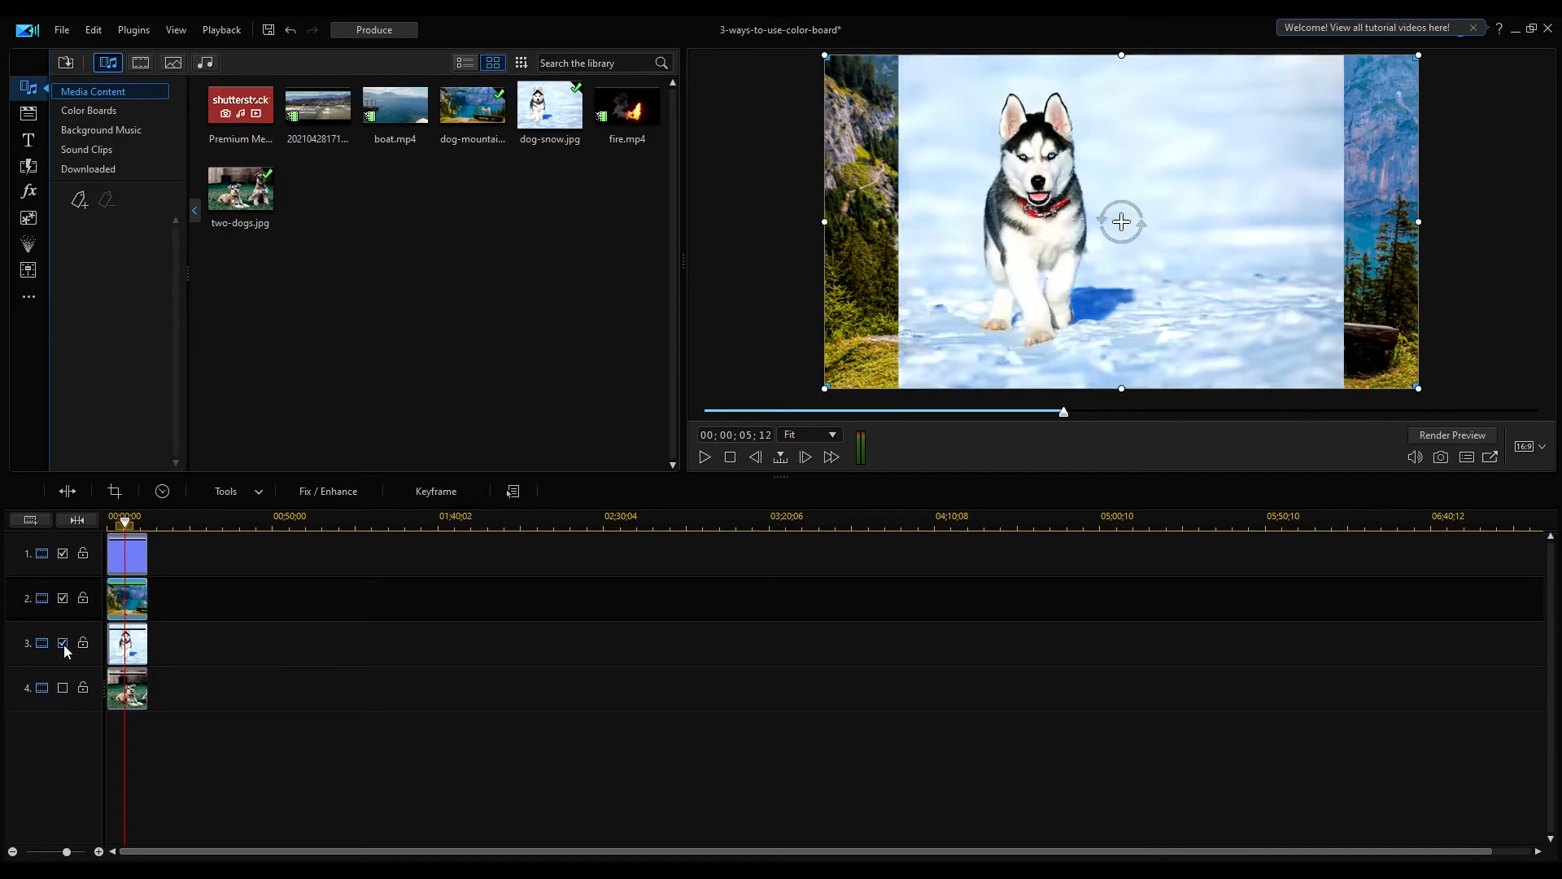
left_click(63, 643)
left_click_drag(825, 388, 983, 304)
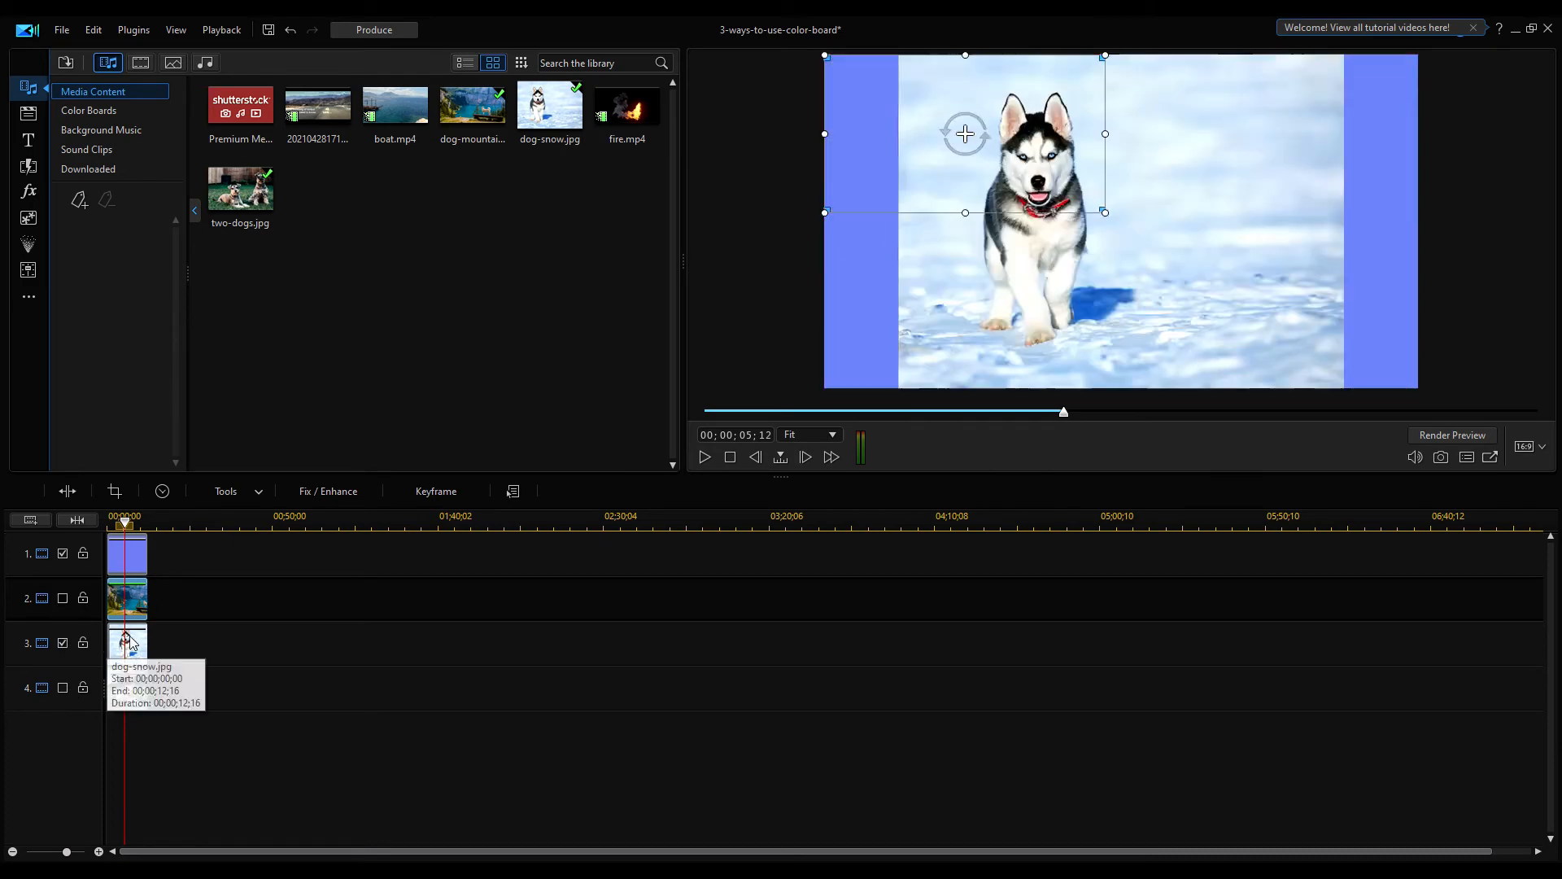
left_click_drag(899, 55, 993, 125)
left_click_drag(1090, 203, 1259, 132)
Move the two-dogs image into the bottom-left quarter of the frame and re-enable all tracks
left_click(62, 598)
left_click(63, 598)
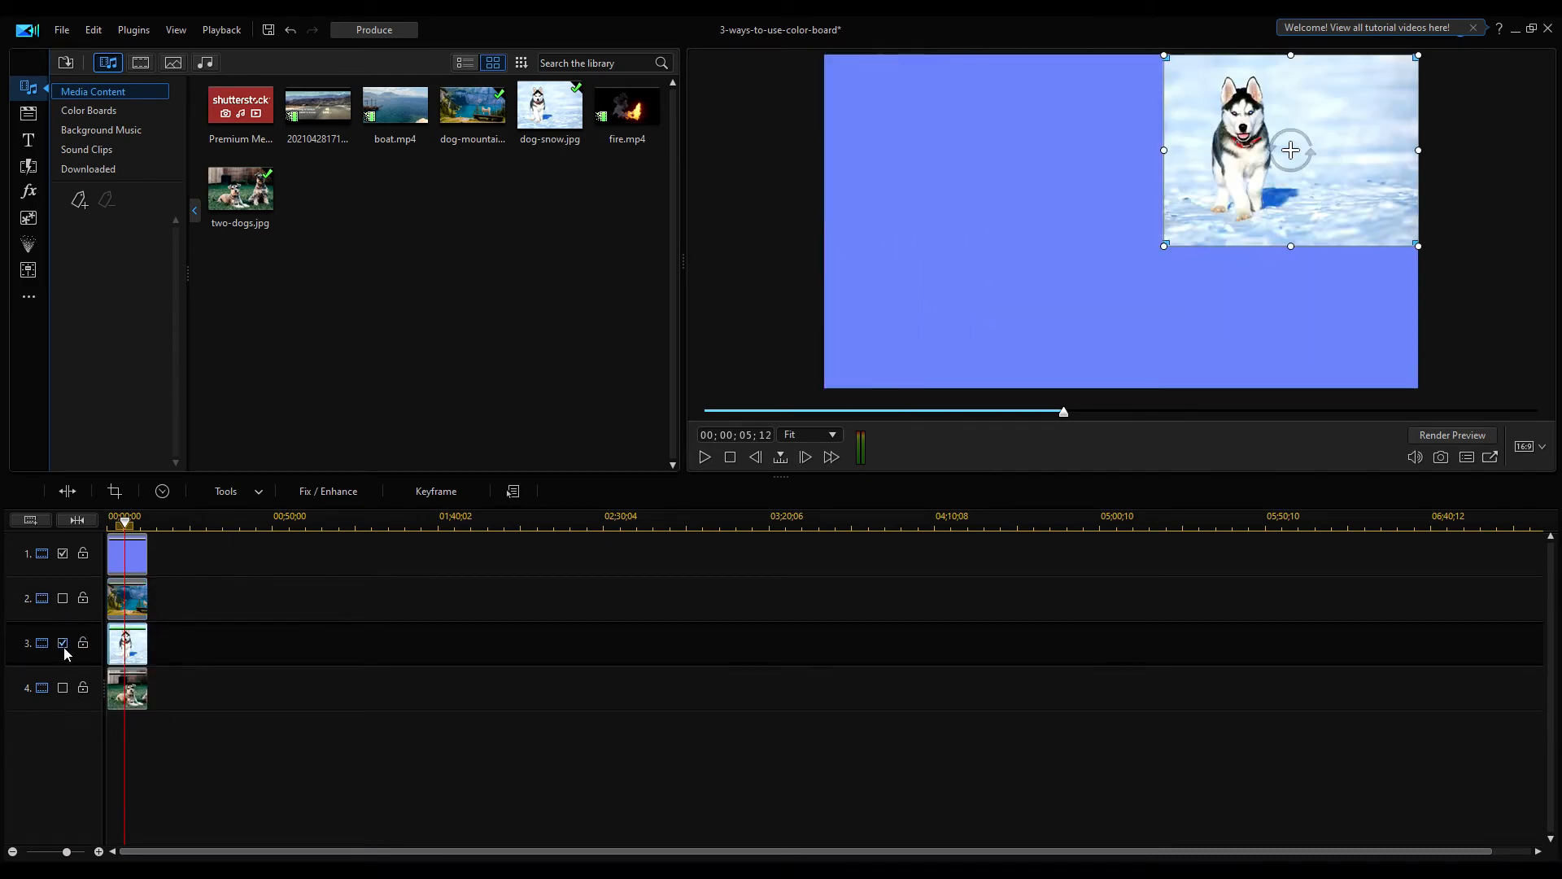
left_click(62, 643)
left_click(62, 687)
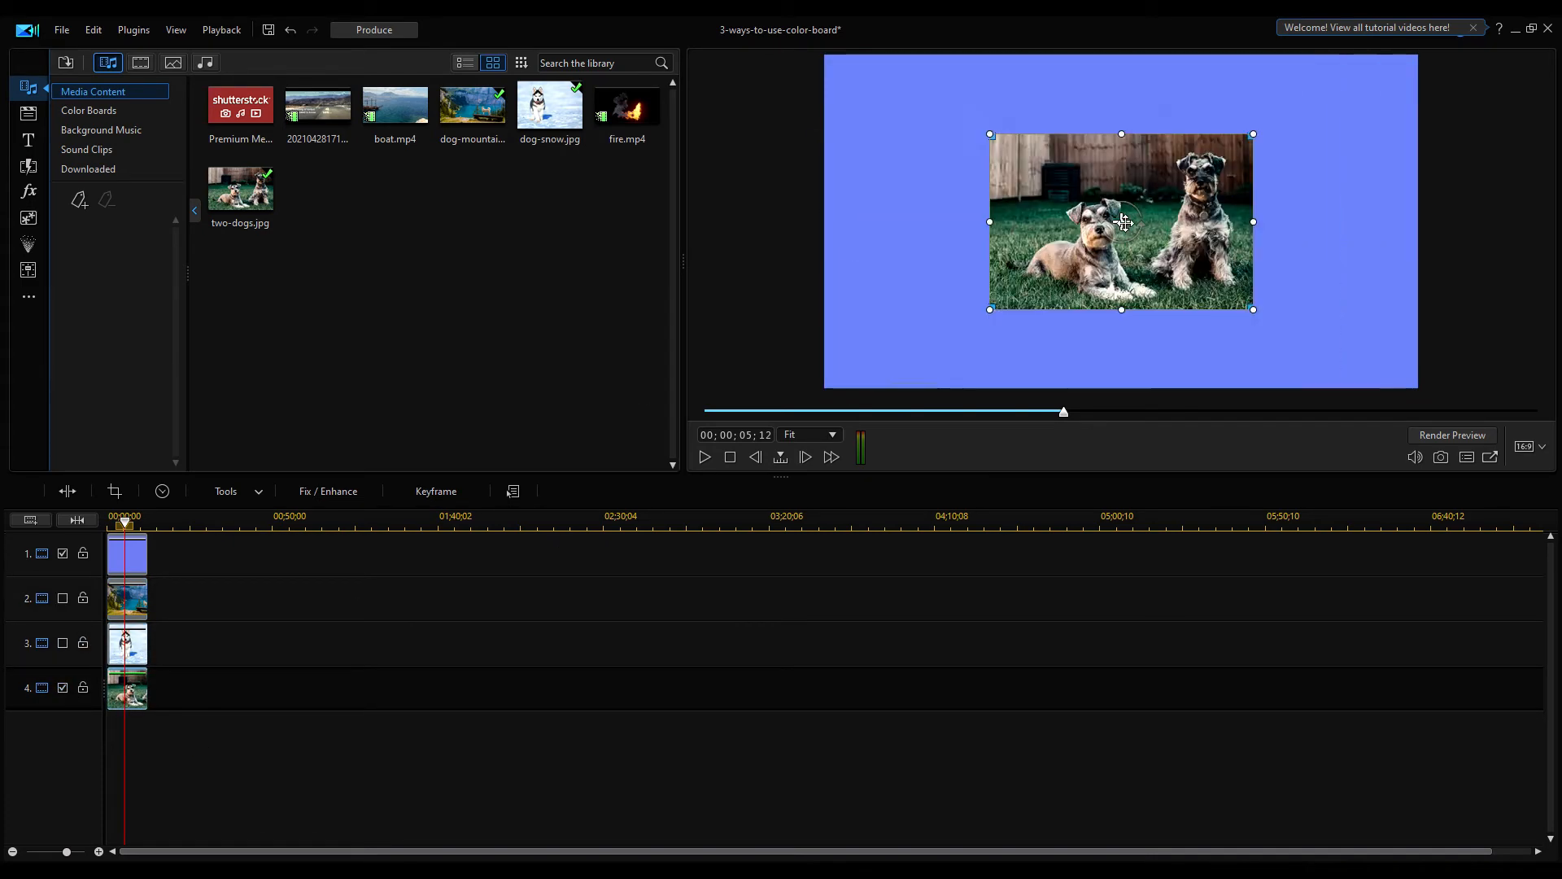
left_click_drag(1117, 220, 956, 300)
left_click(62, 643)
left_click(63, 598)
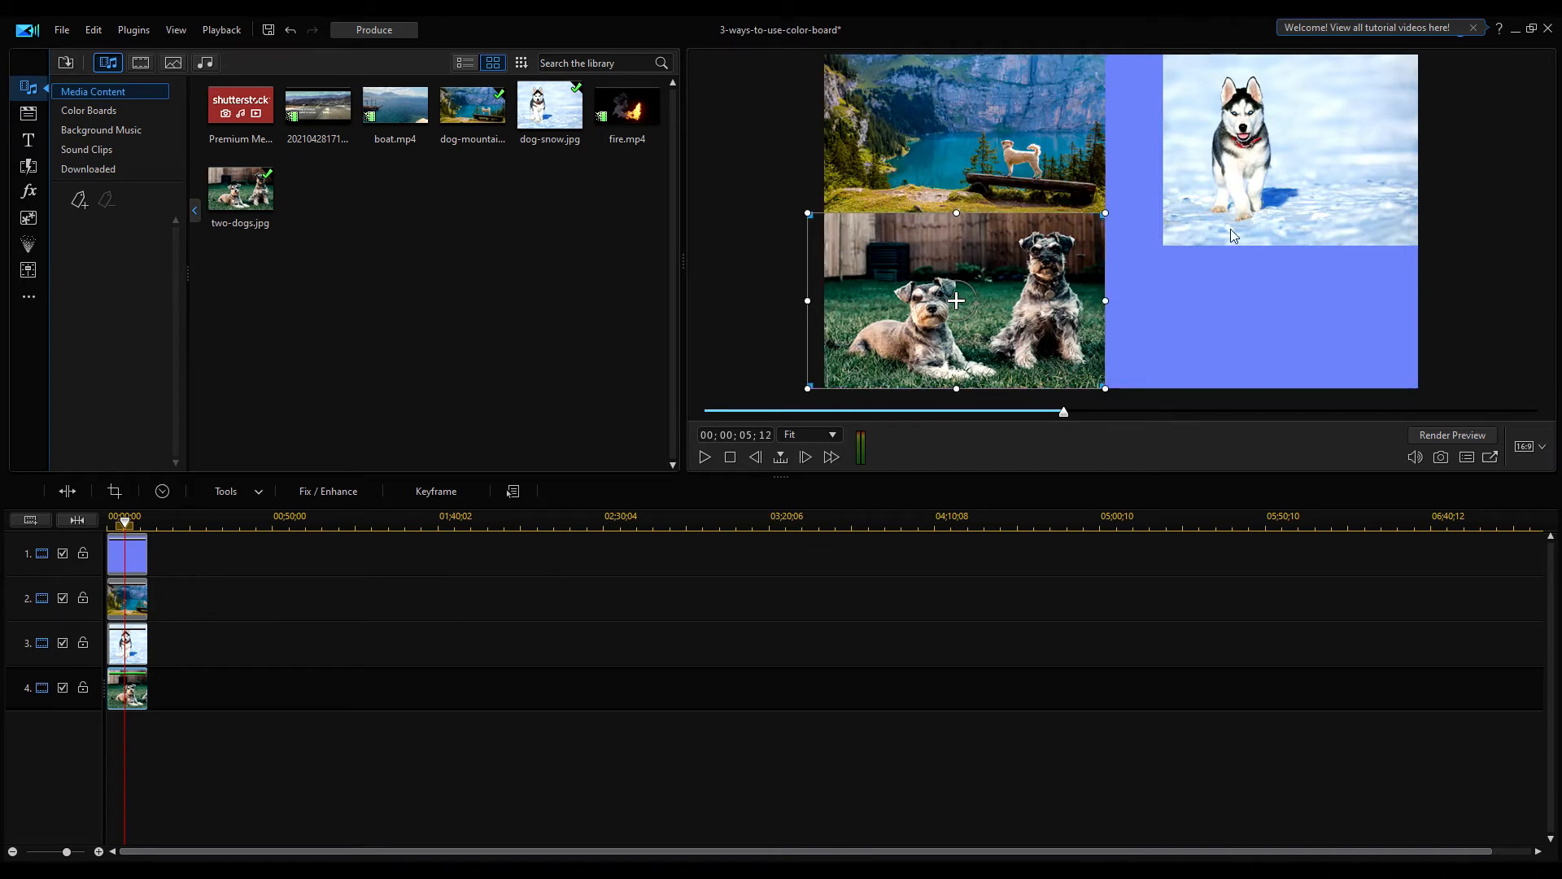
Create a new 2D title reading Dogs and save it as a title template
left_click(30, 141)
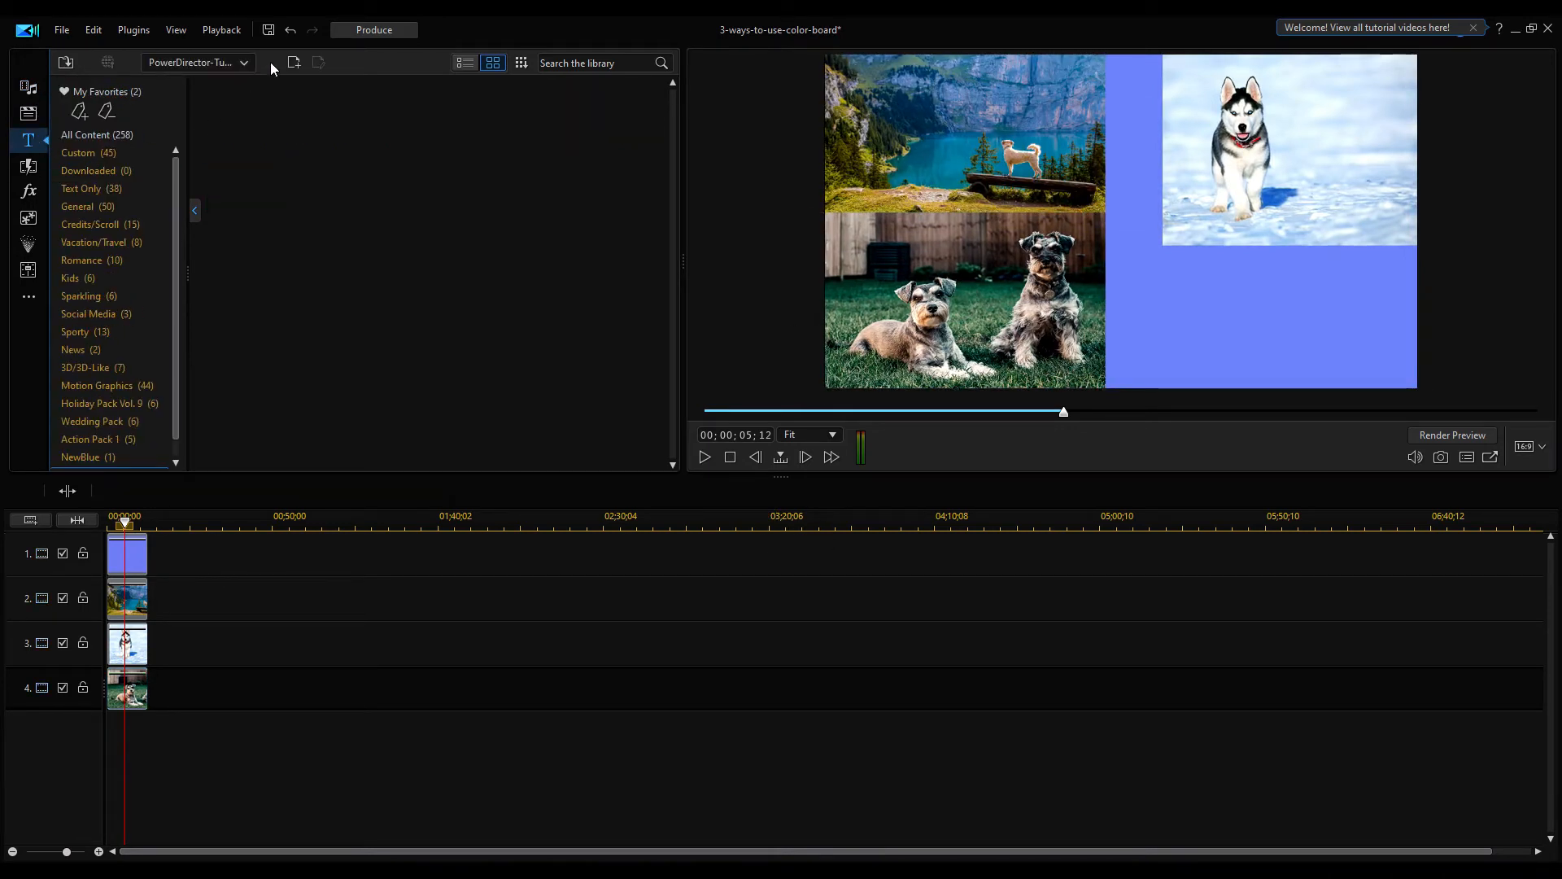
left_click(294, 63)
left_click(342, 71)
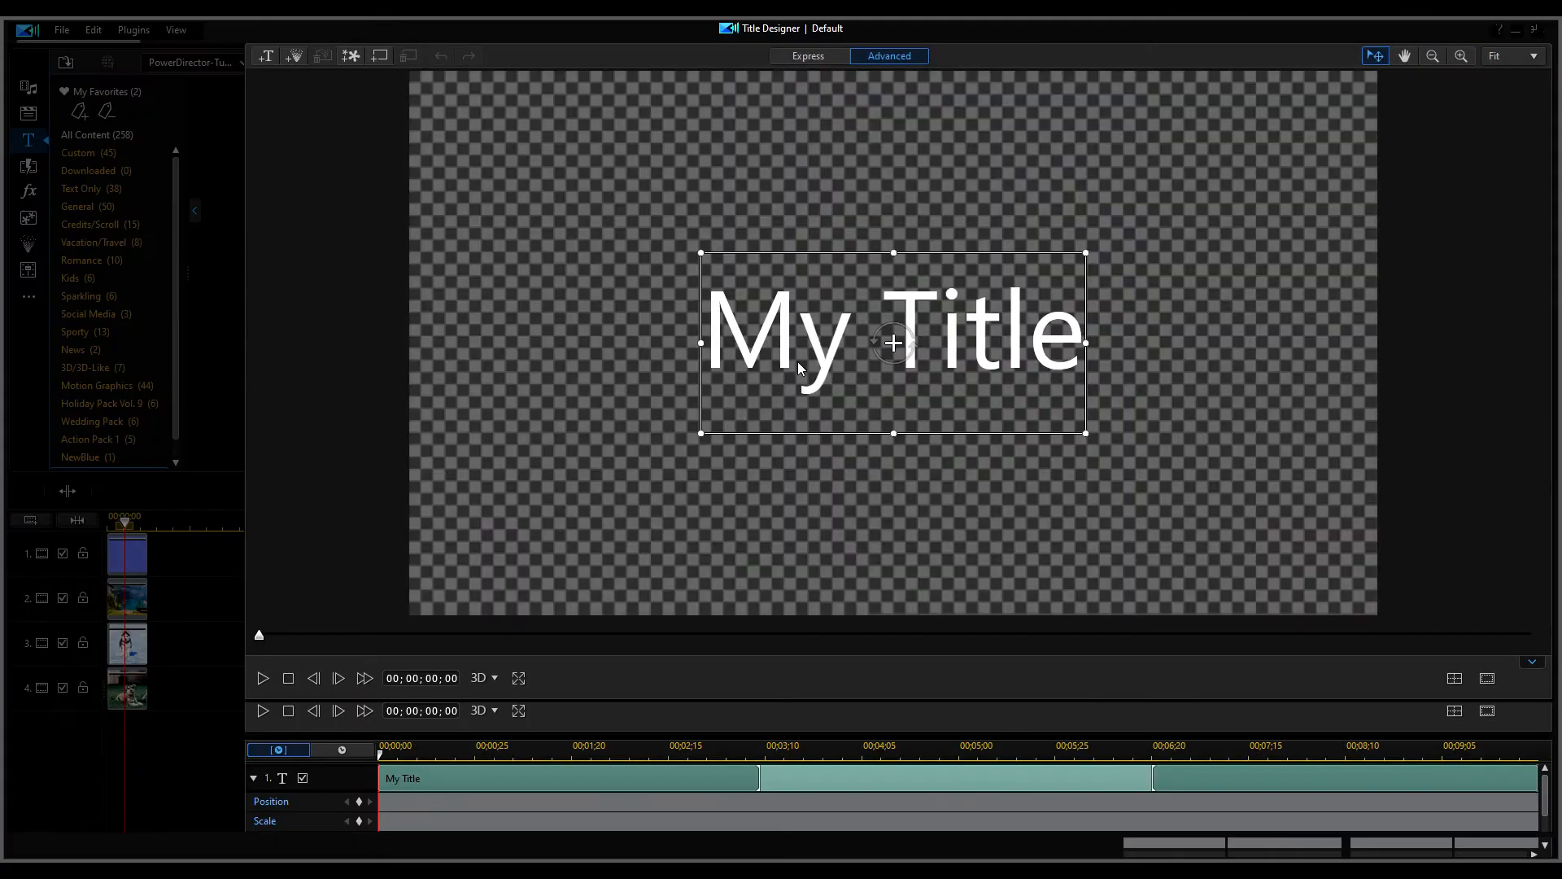
left_click(797, 362)
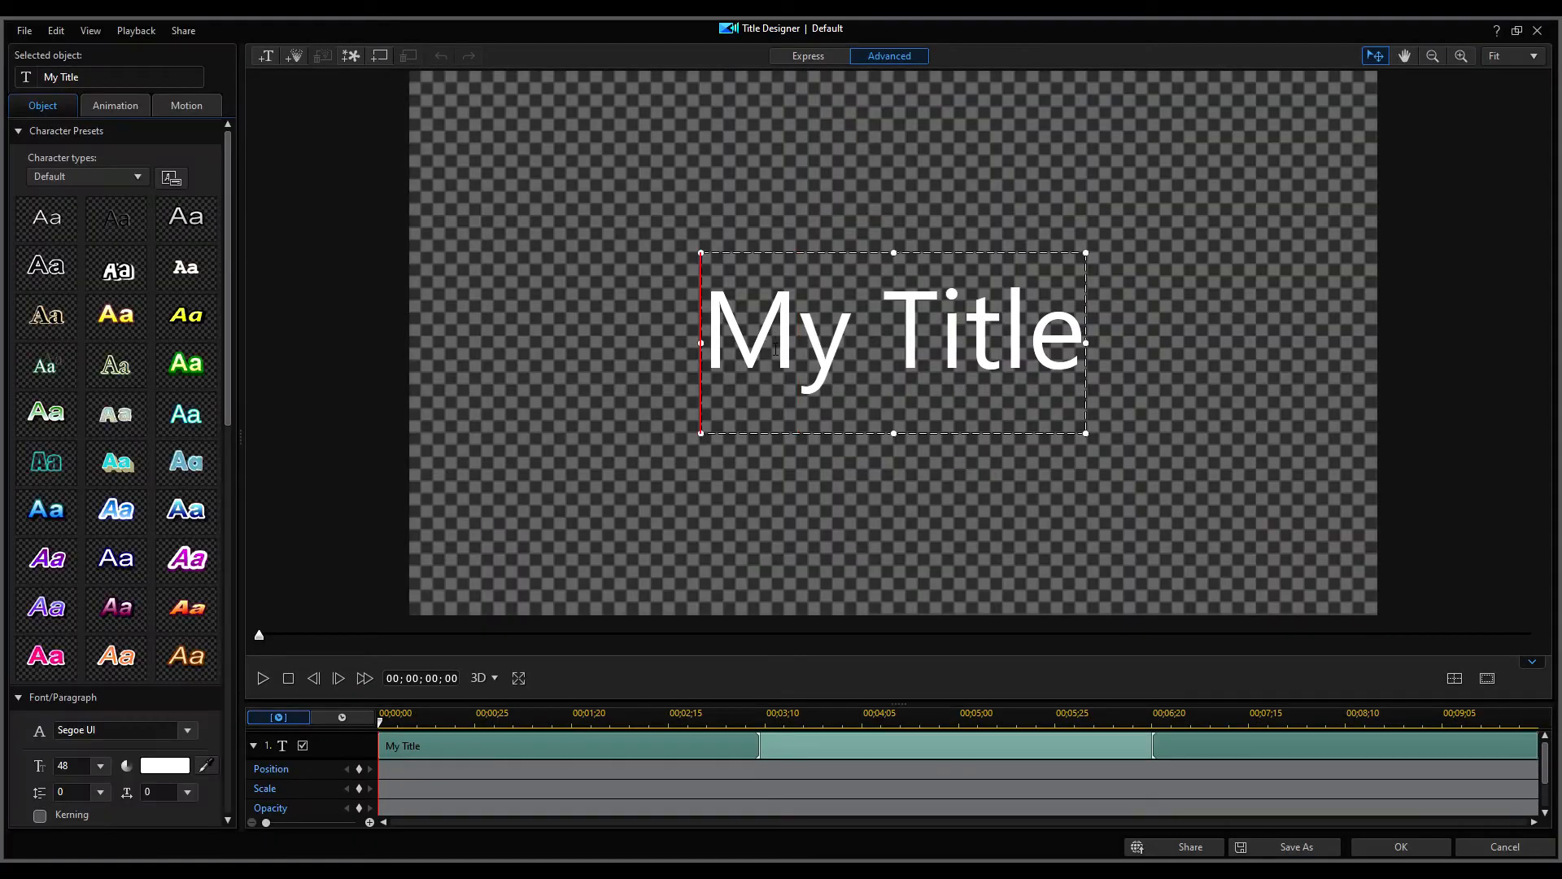
key("ctrl+a")
type("Dogs")
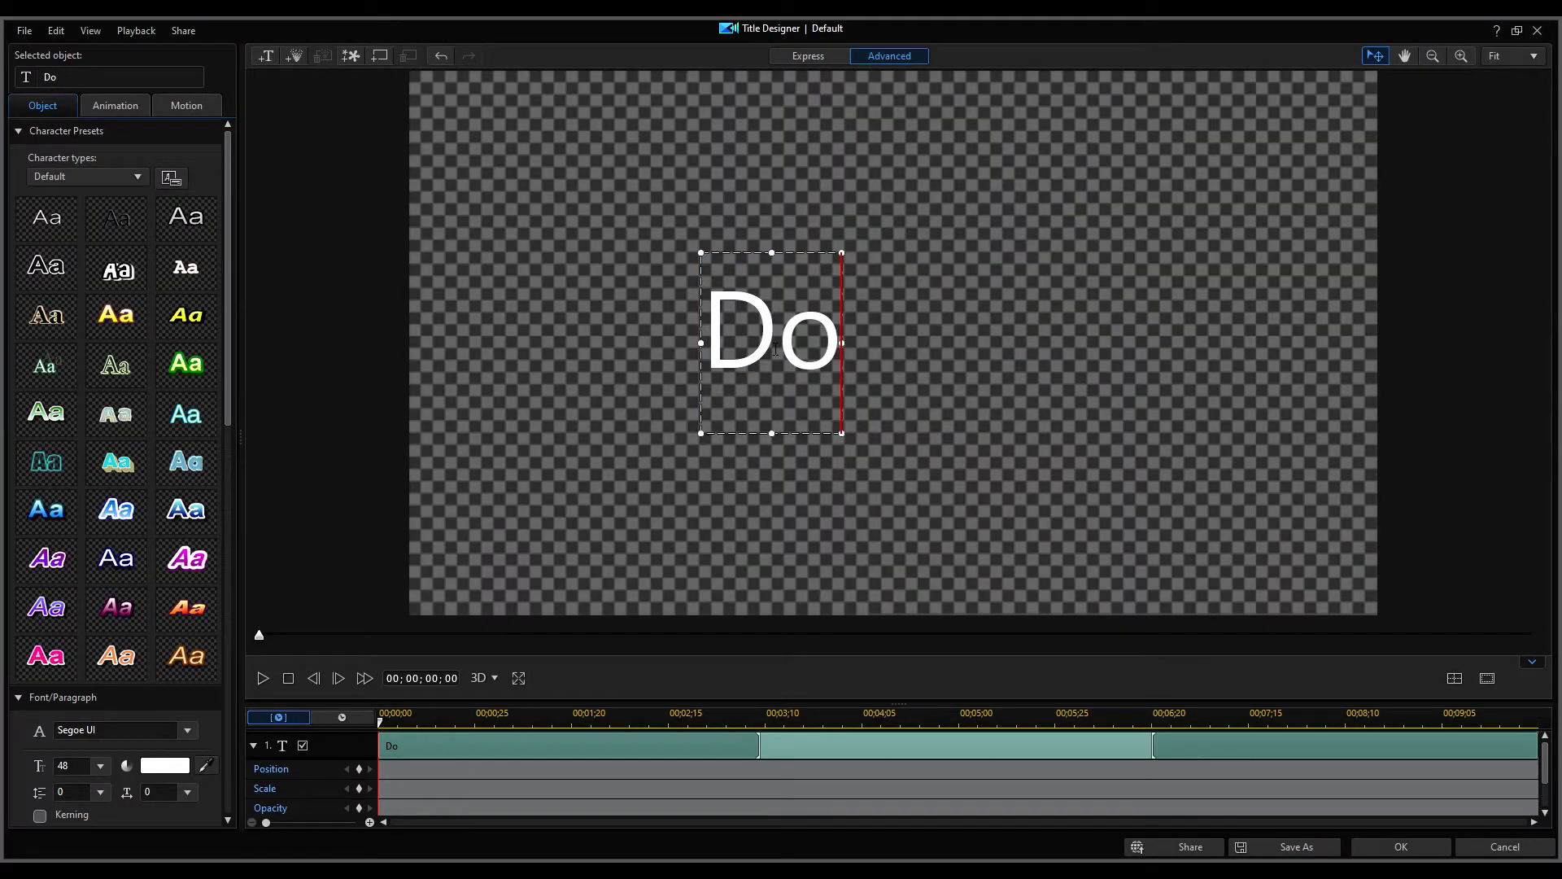
left_click(1371, 847)
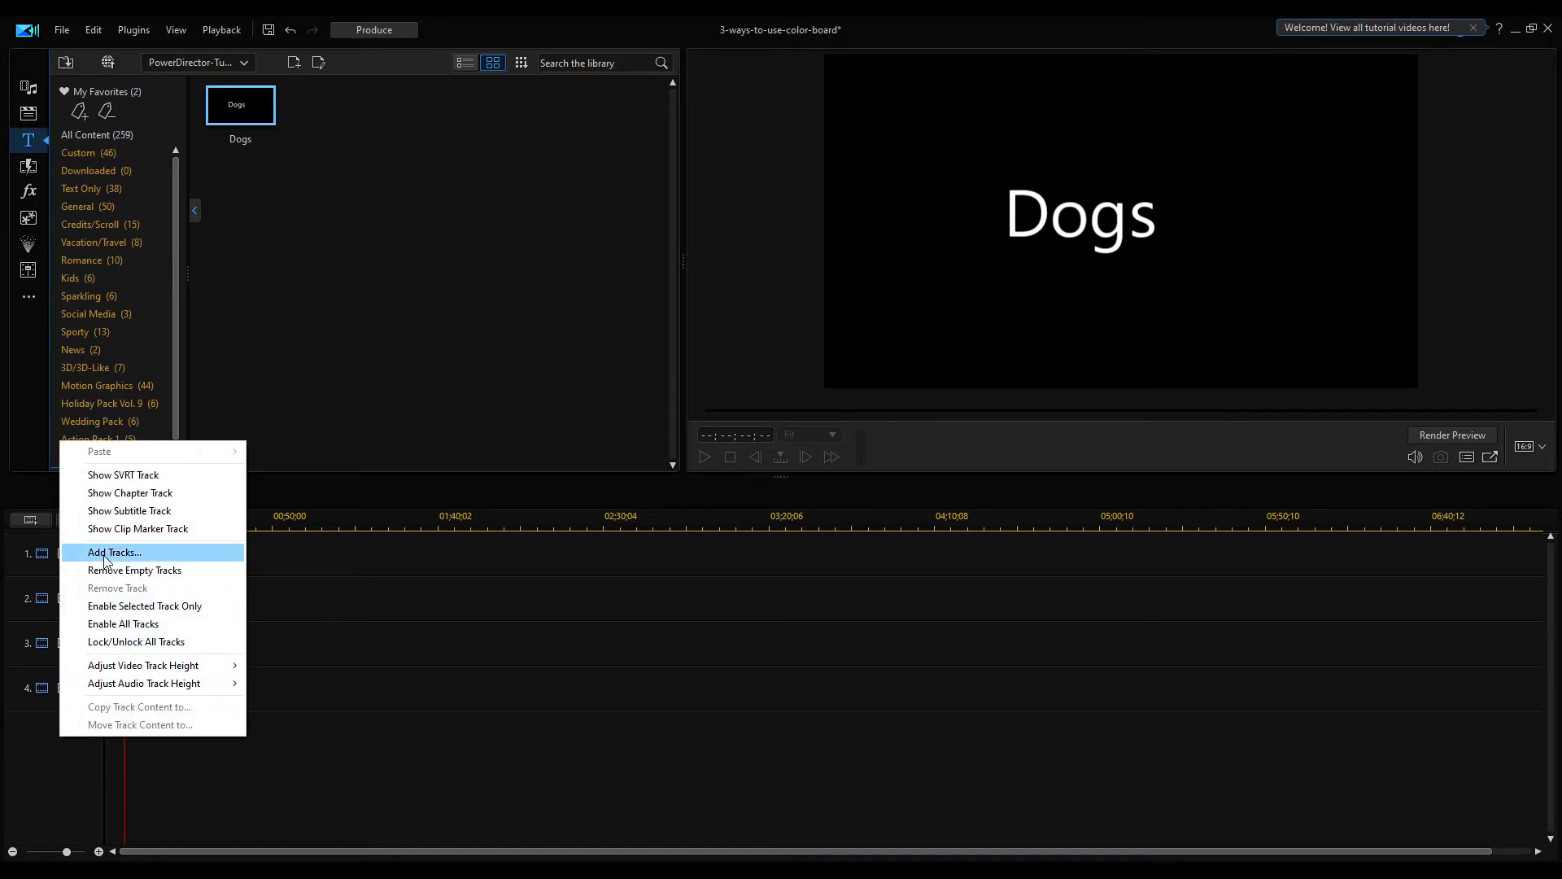
Add one video track below track 4 and no audio tracks with the Track Manager
left_click(103, 556)
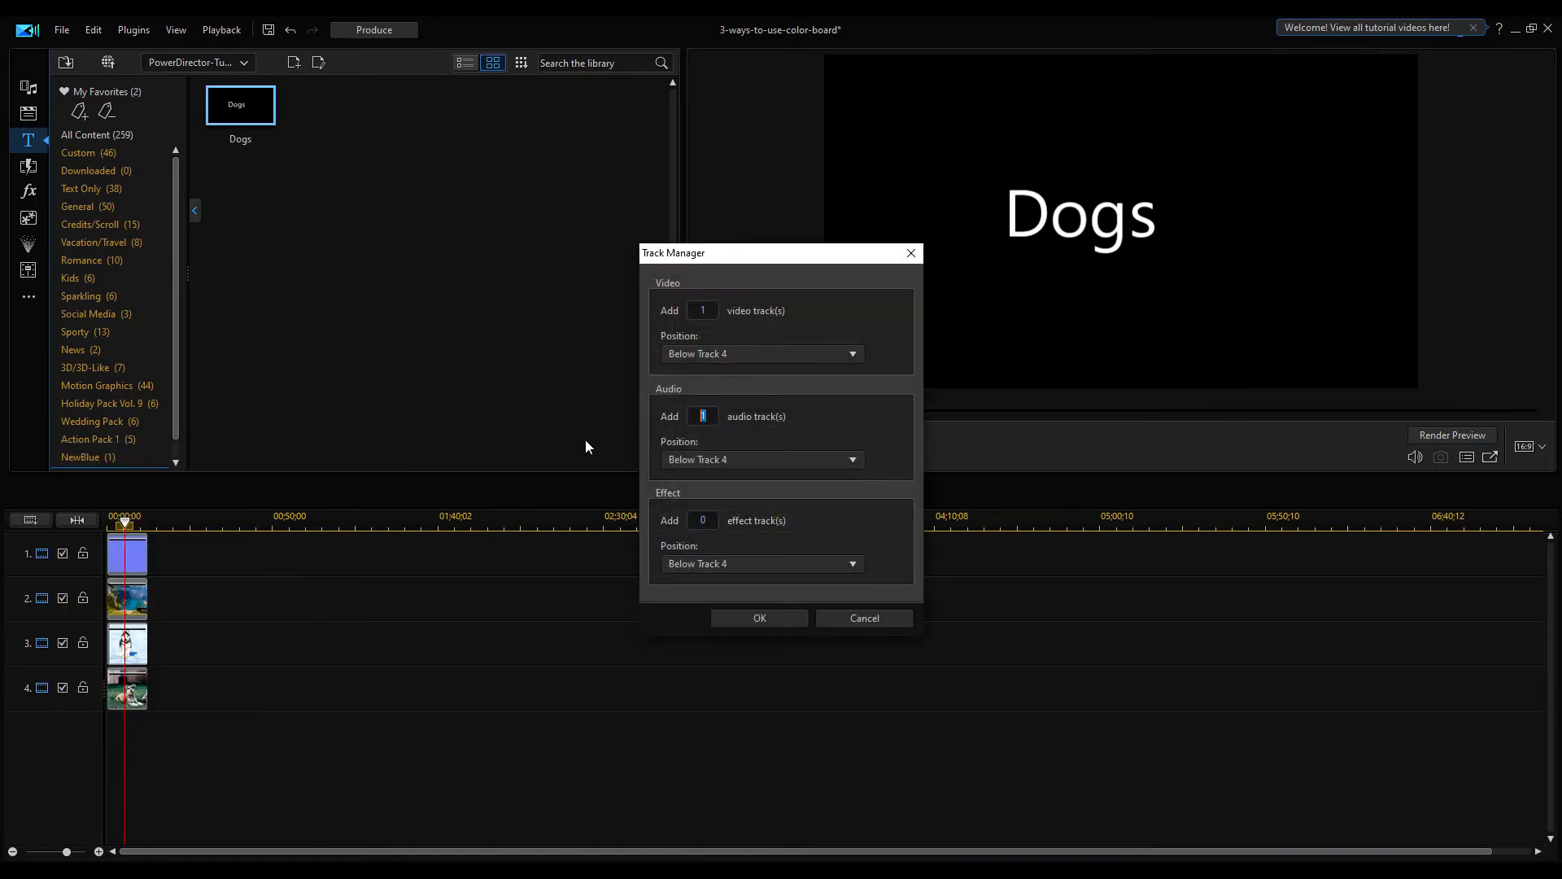
left_click(708, 355)
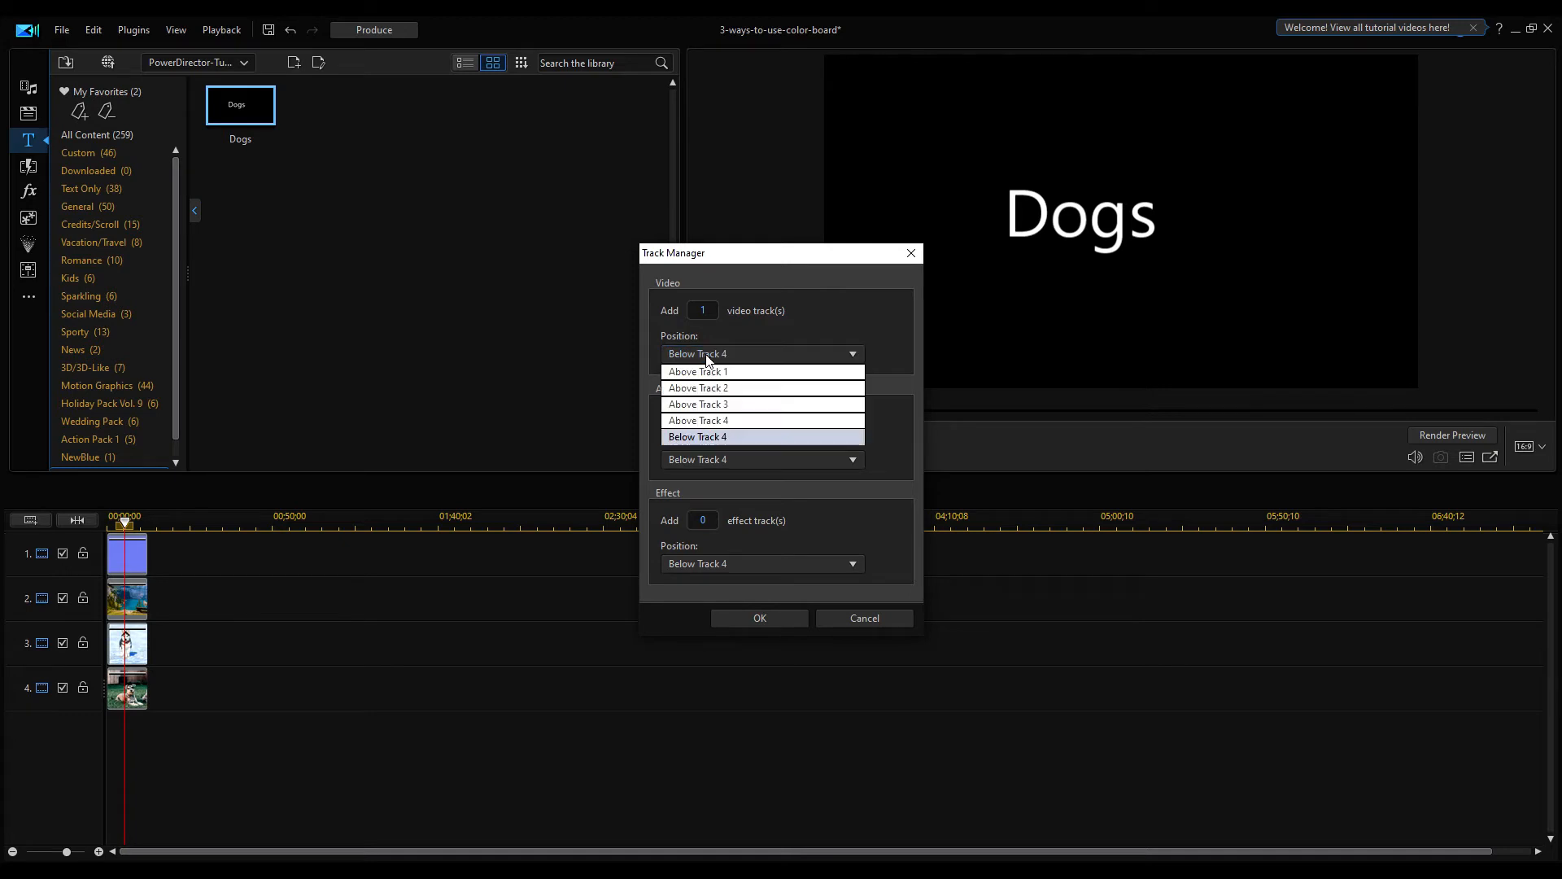
left_click(716, 437)
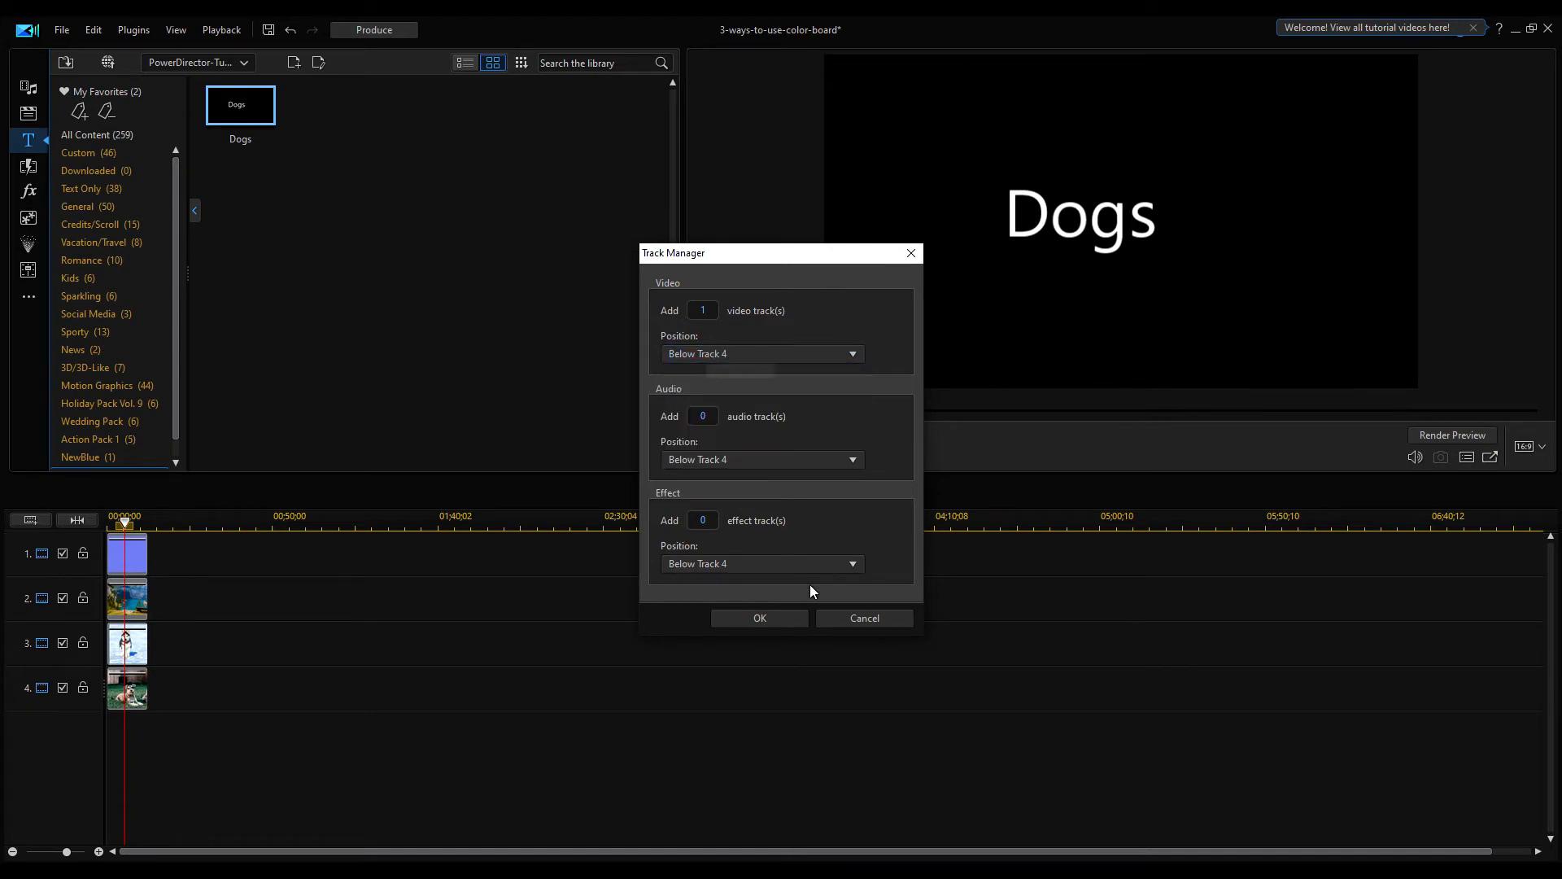
left_click(760, 618)
Place the Dogs title on track 5 and move it into the blue area at the frame's bottom-right
left_click_drag(236, 108, 168, 769)
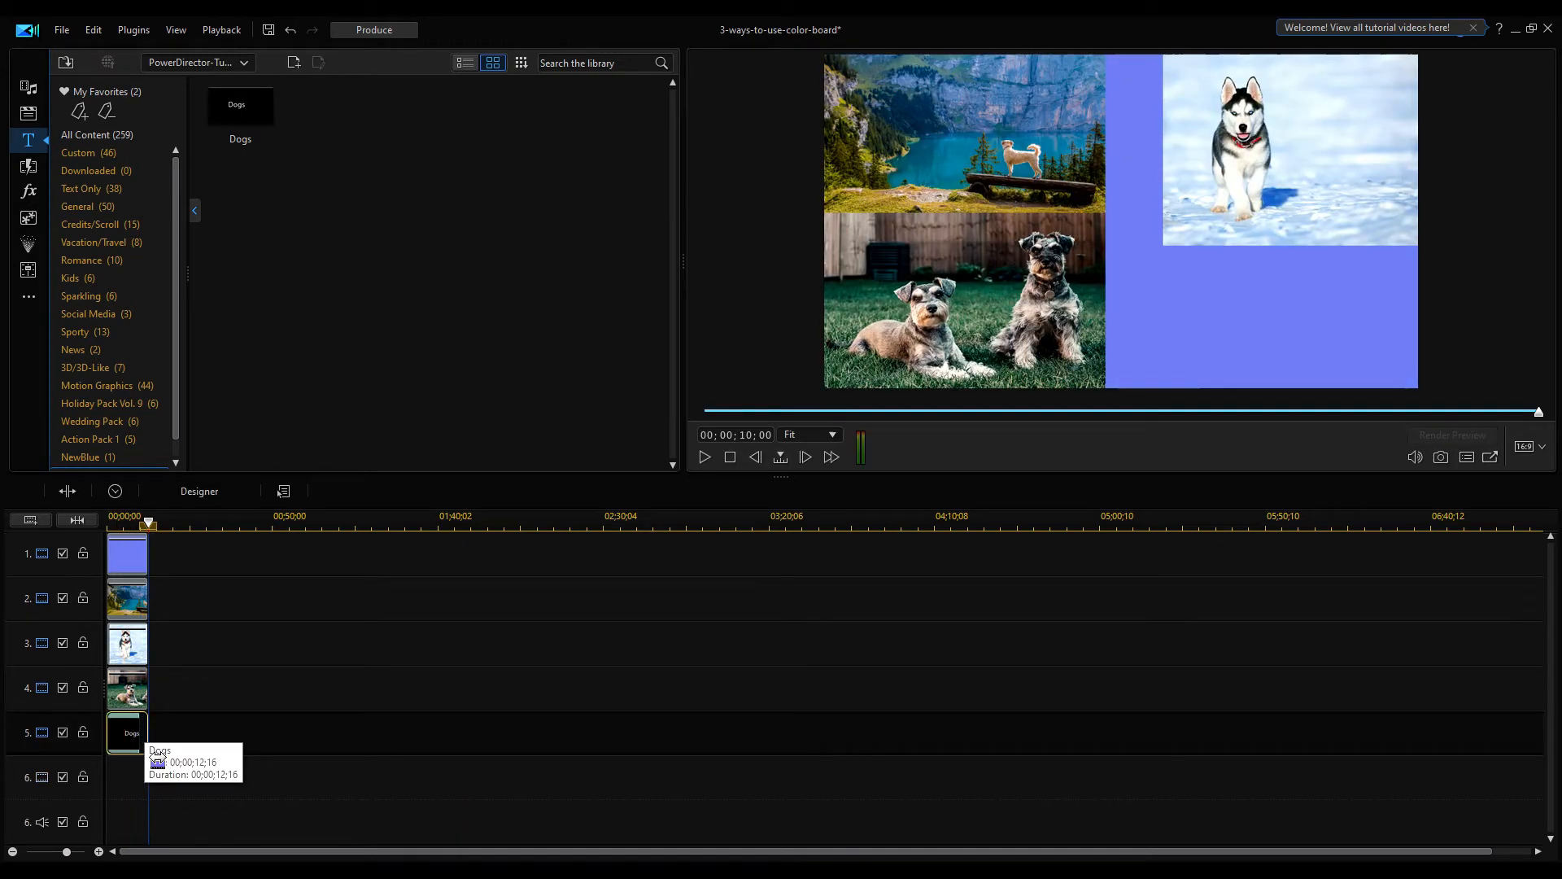
left_click(195, 655)
left_click(1085, 223)
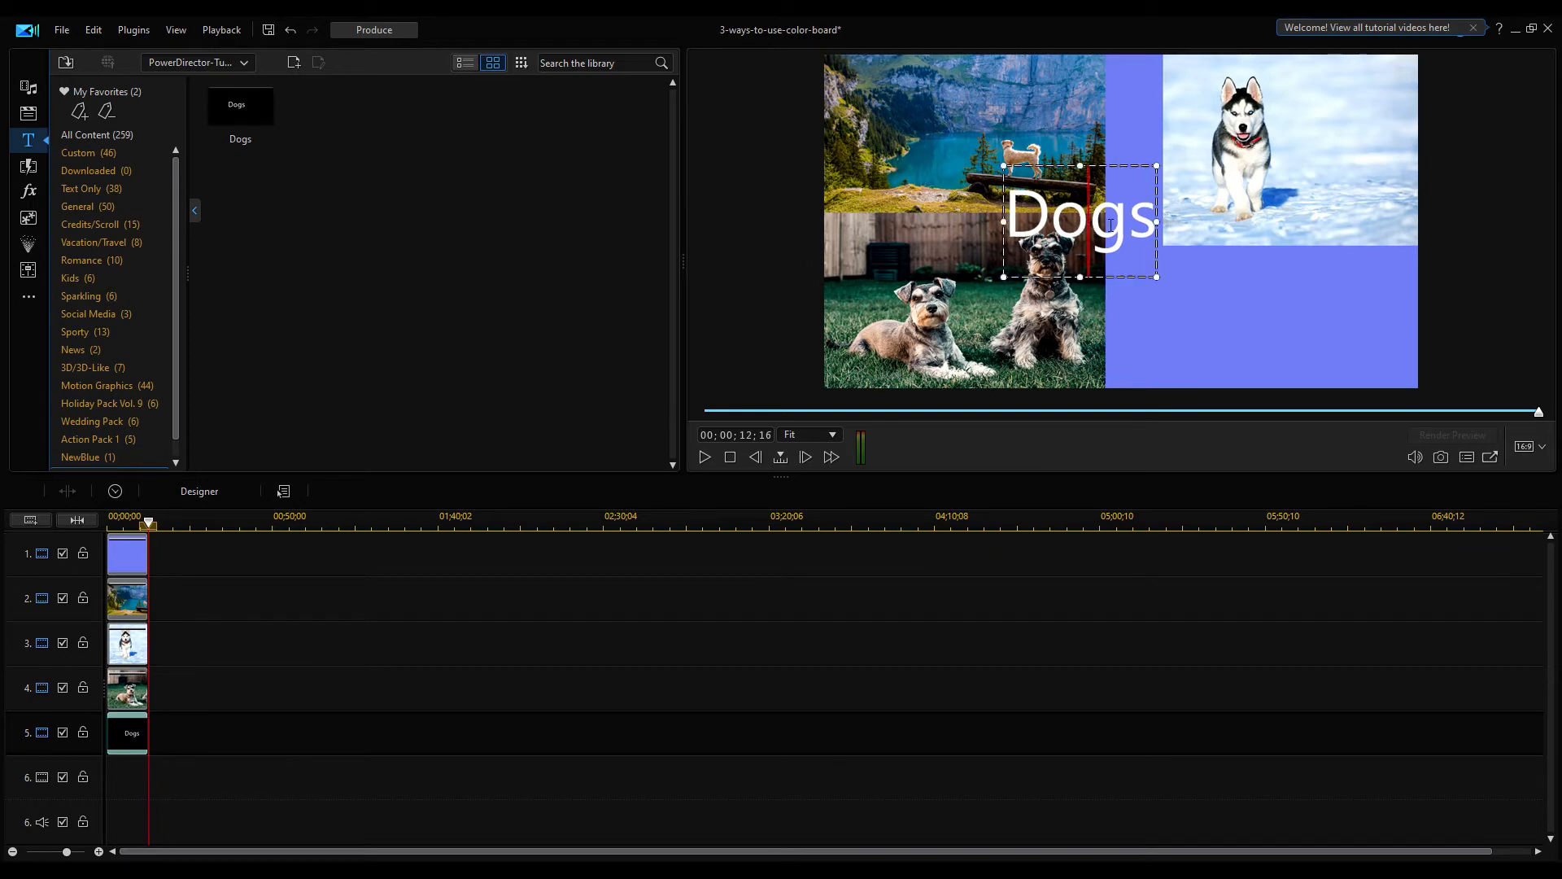
left_click(1197, 265)
left_click_drag(1251, 265, 1264, 261)
left_click(996, 442)
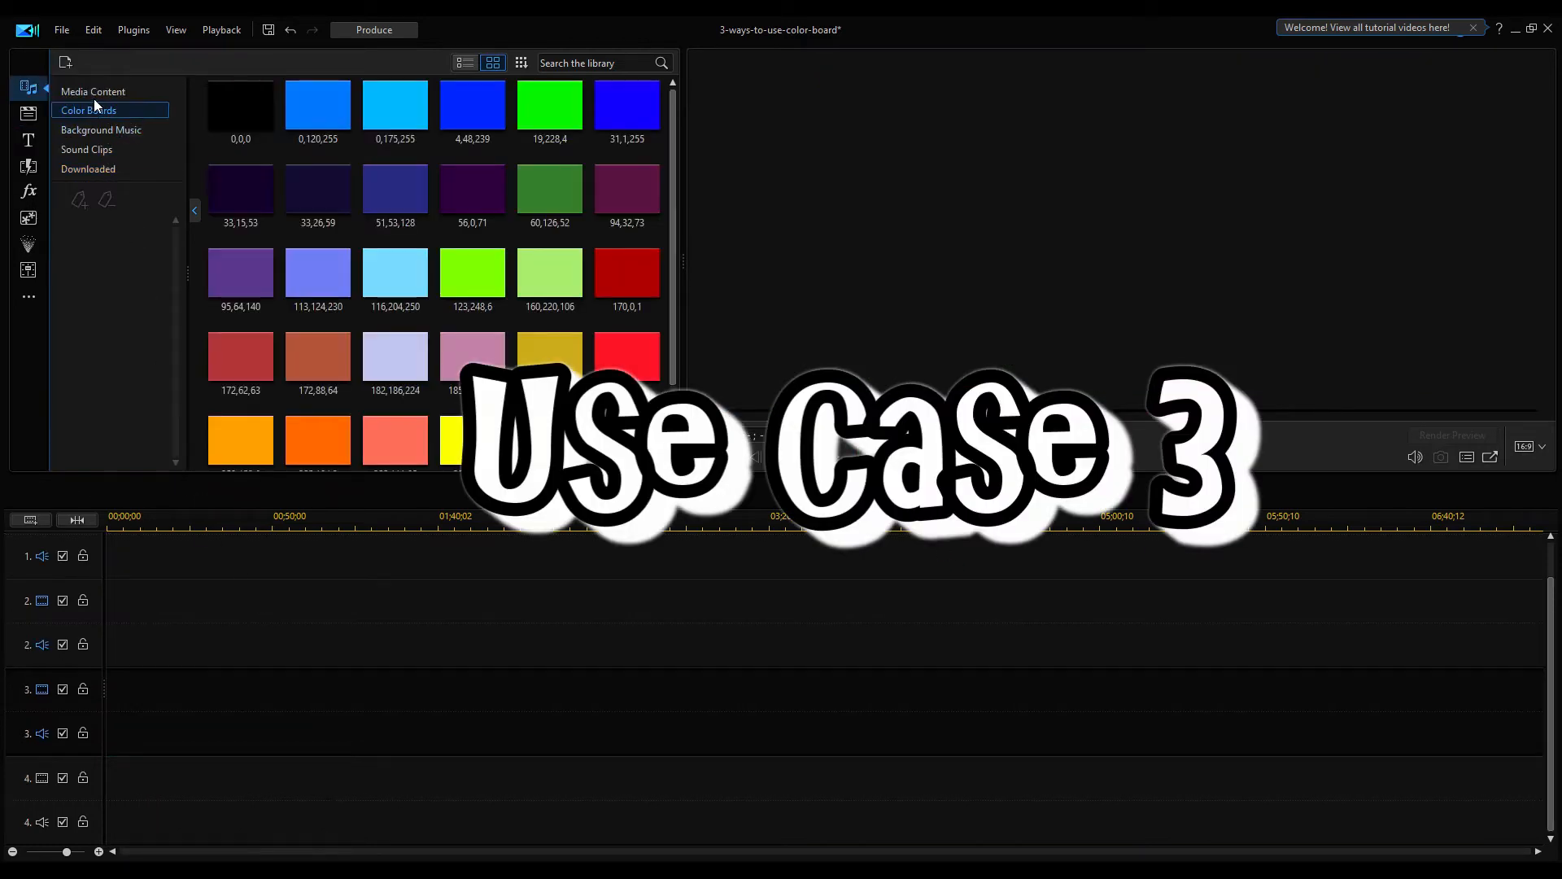
Place boat.mp4 on track 1 of the empty timeline
left_click(93, 93)
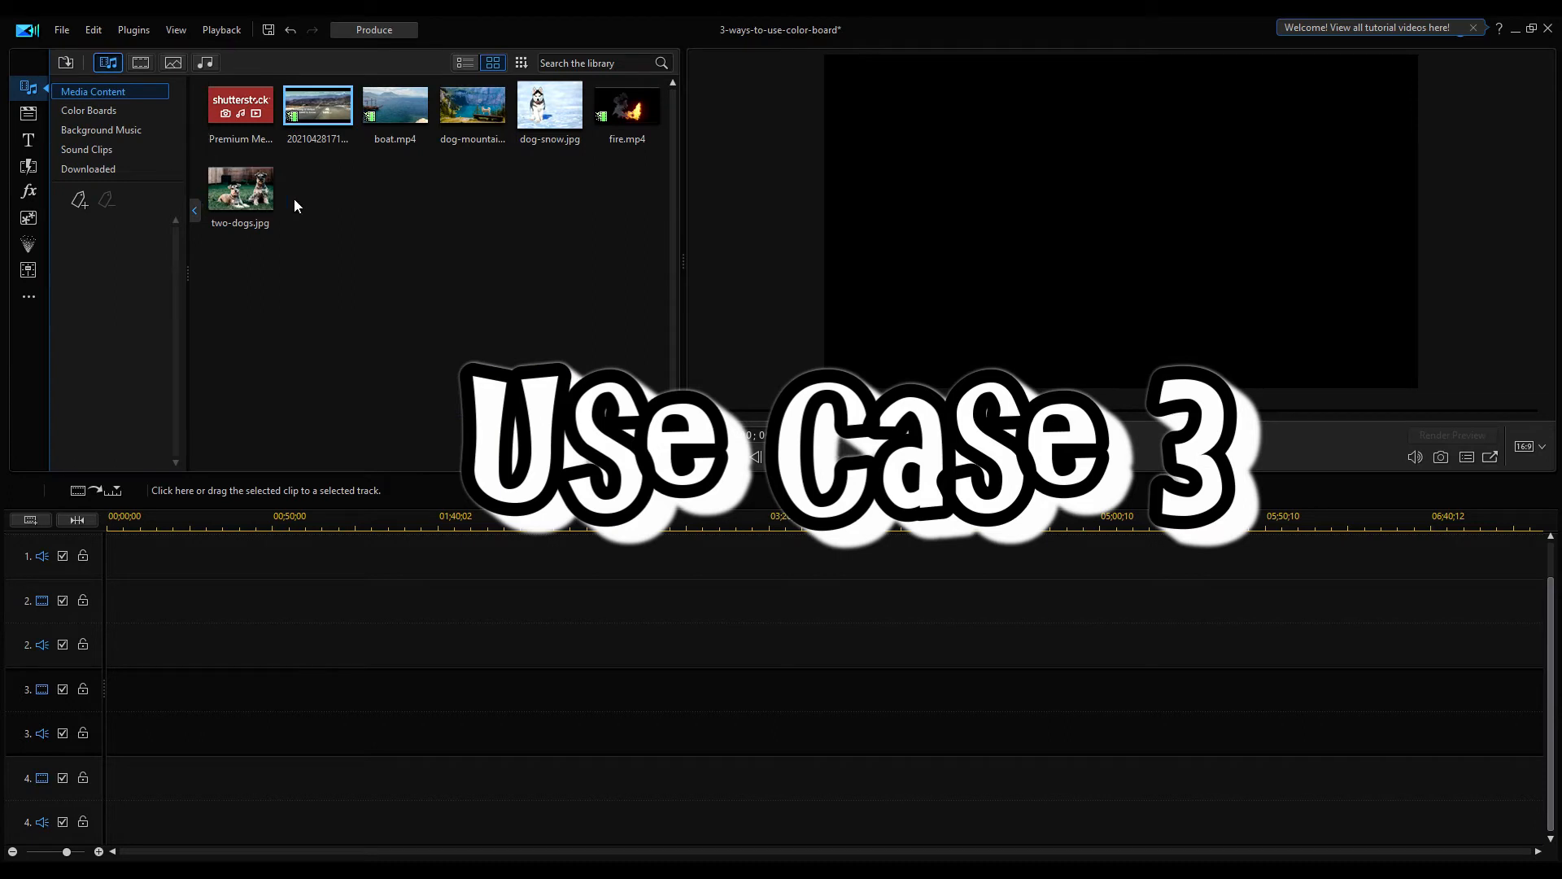
left_click_drag(395, 106, 109, 547)
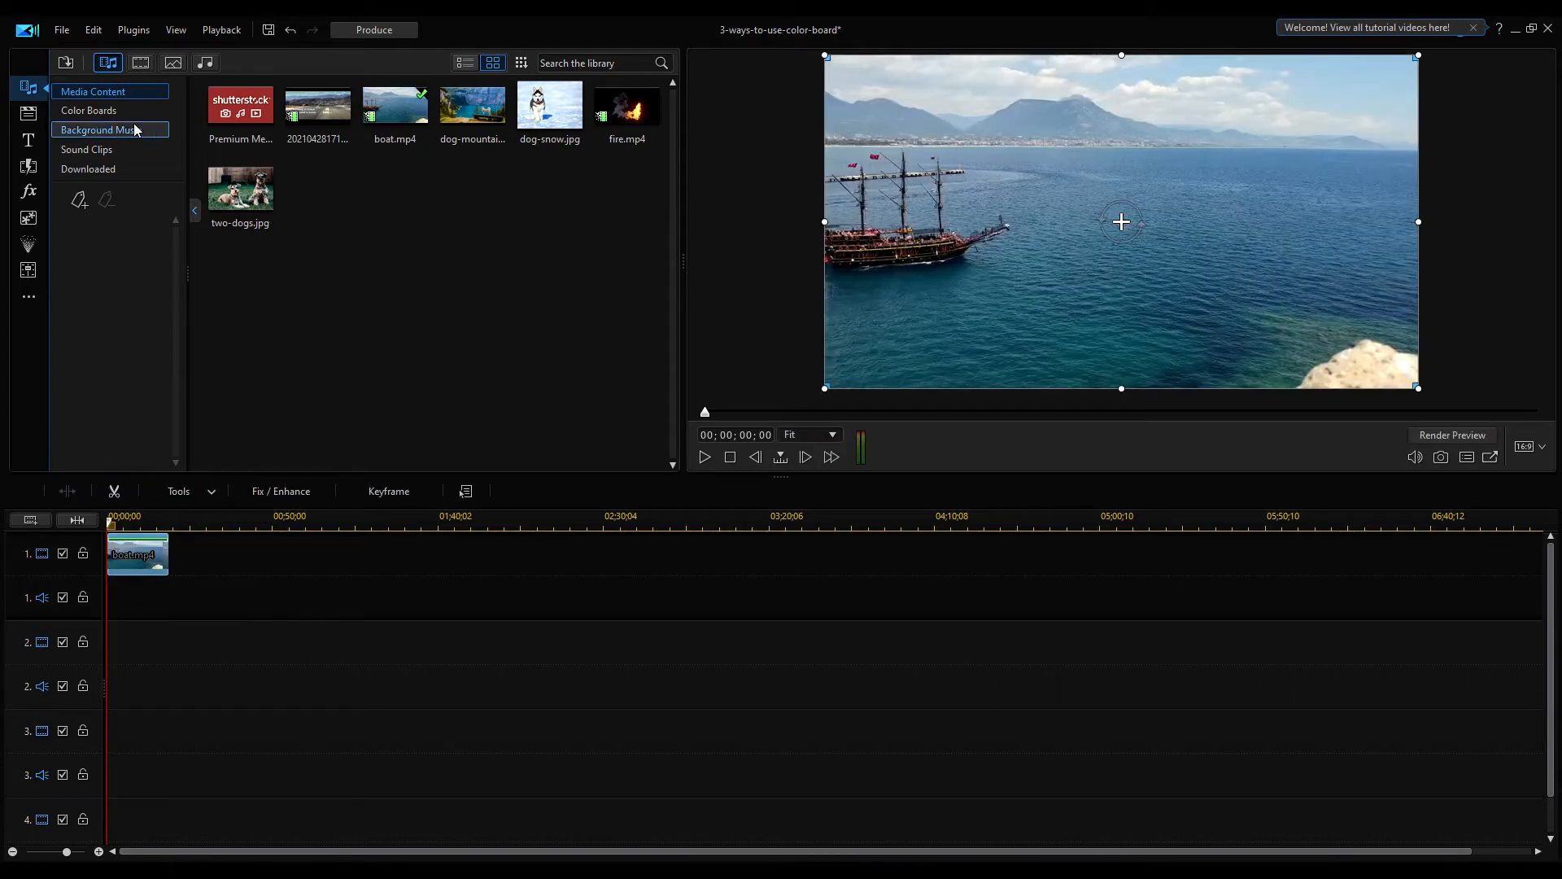
Create a new 2D title reading Boat Trip and save it as the template BoatTrip
left_click(27, 142)
left_click(297, 64)
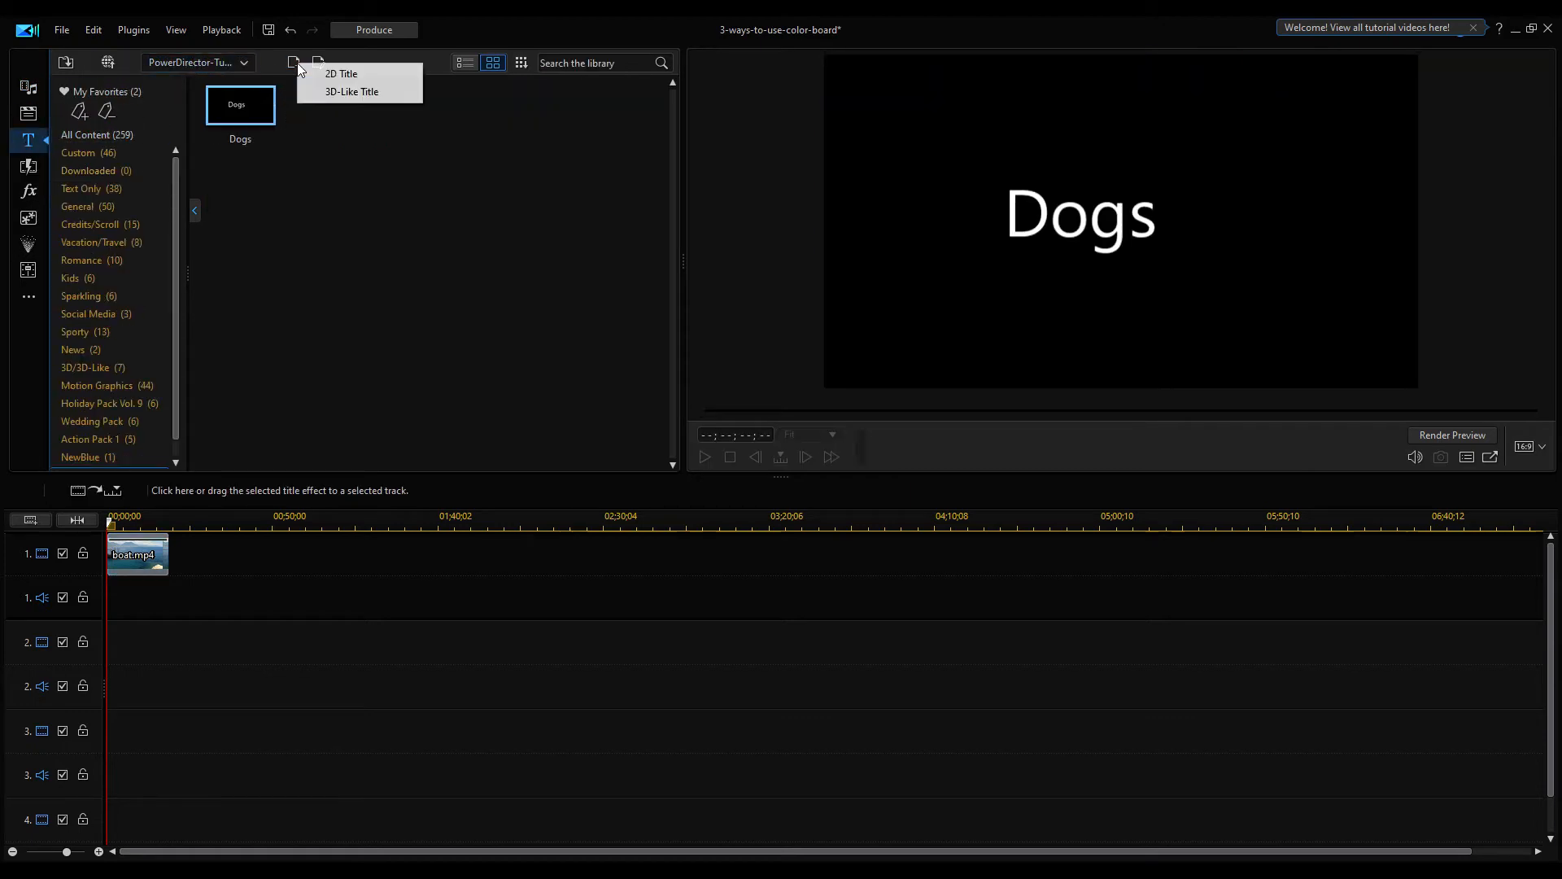
left_click(322, 78)
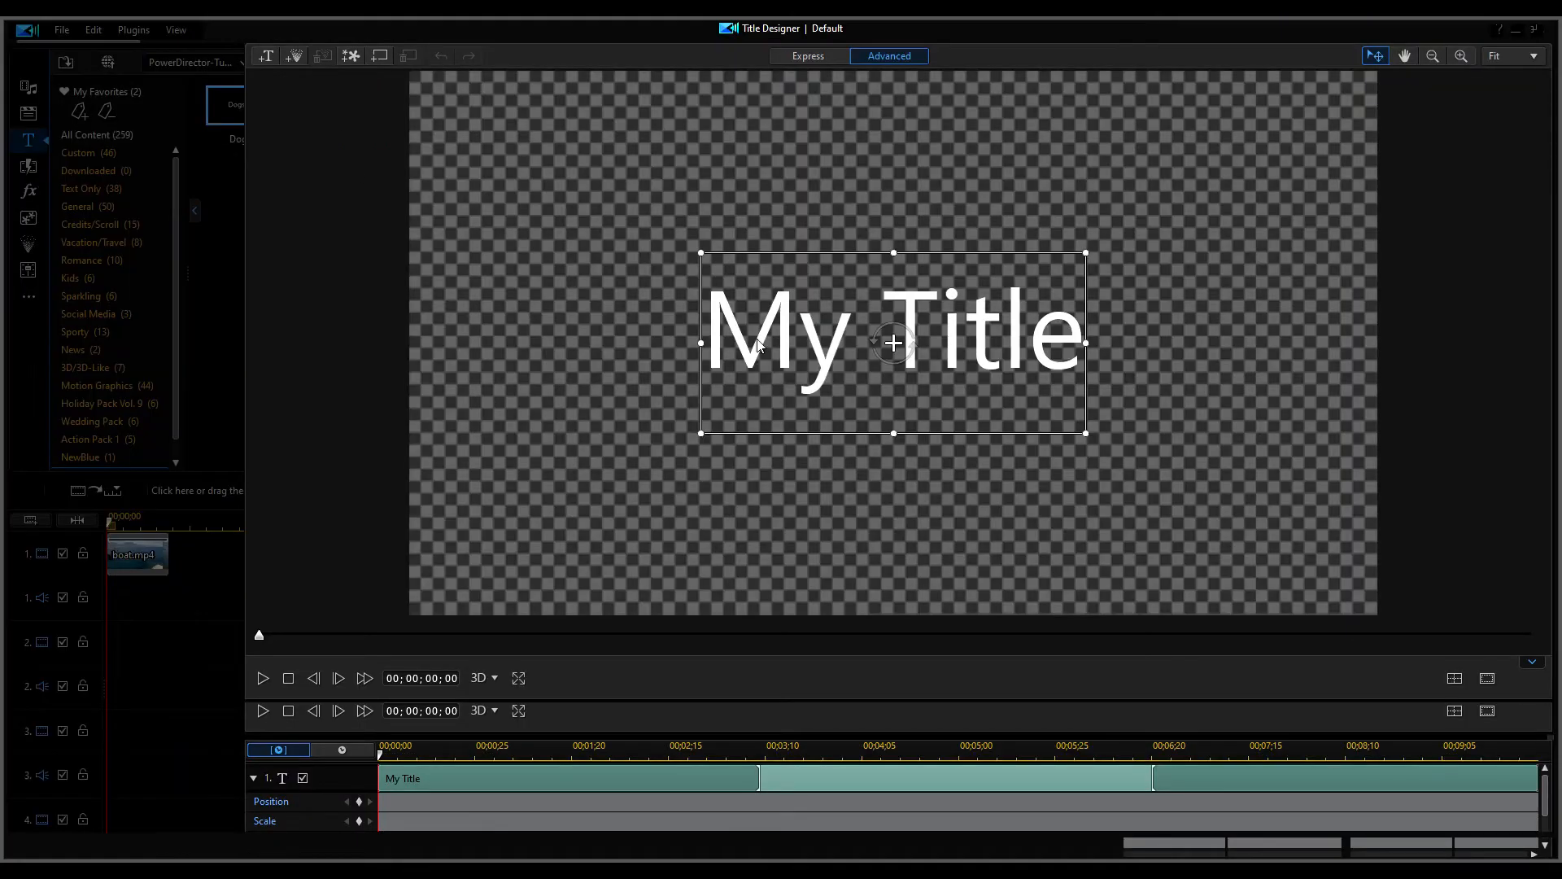
left_click(774, 364)
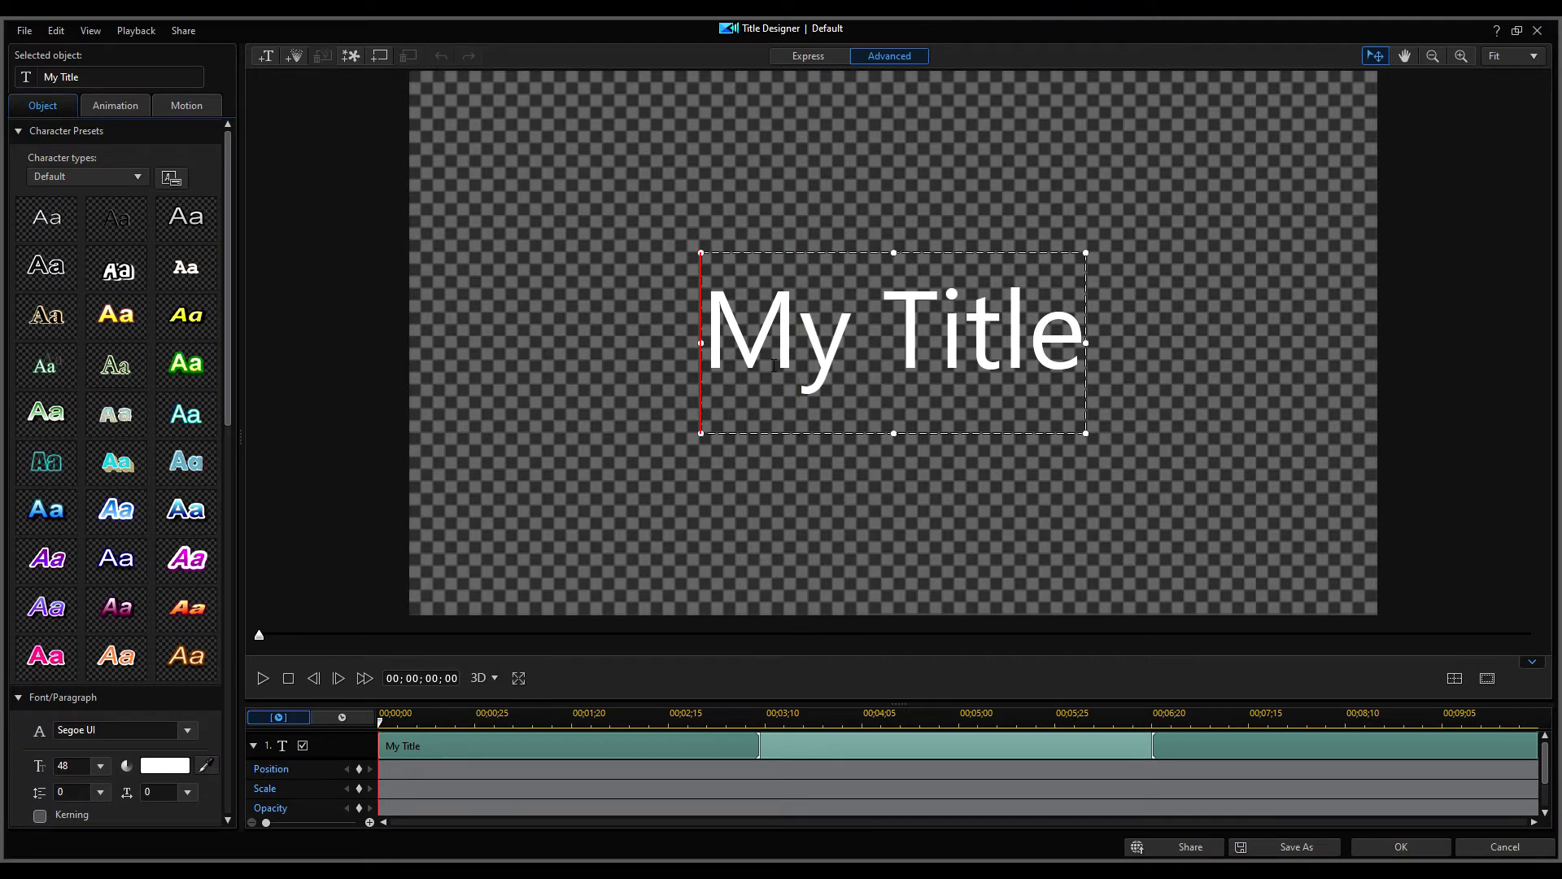
key("ctrl+a")
type("Bo")
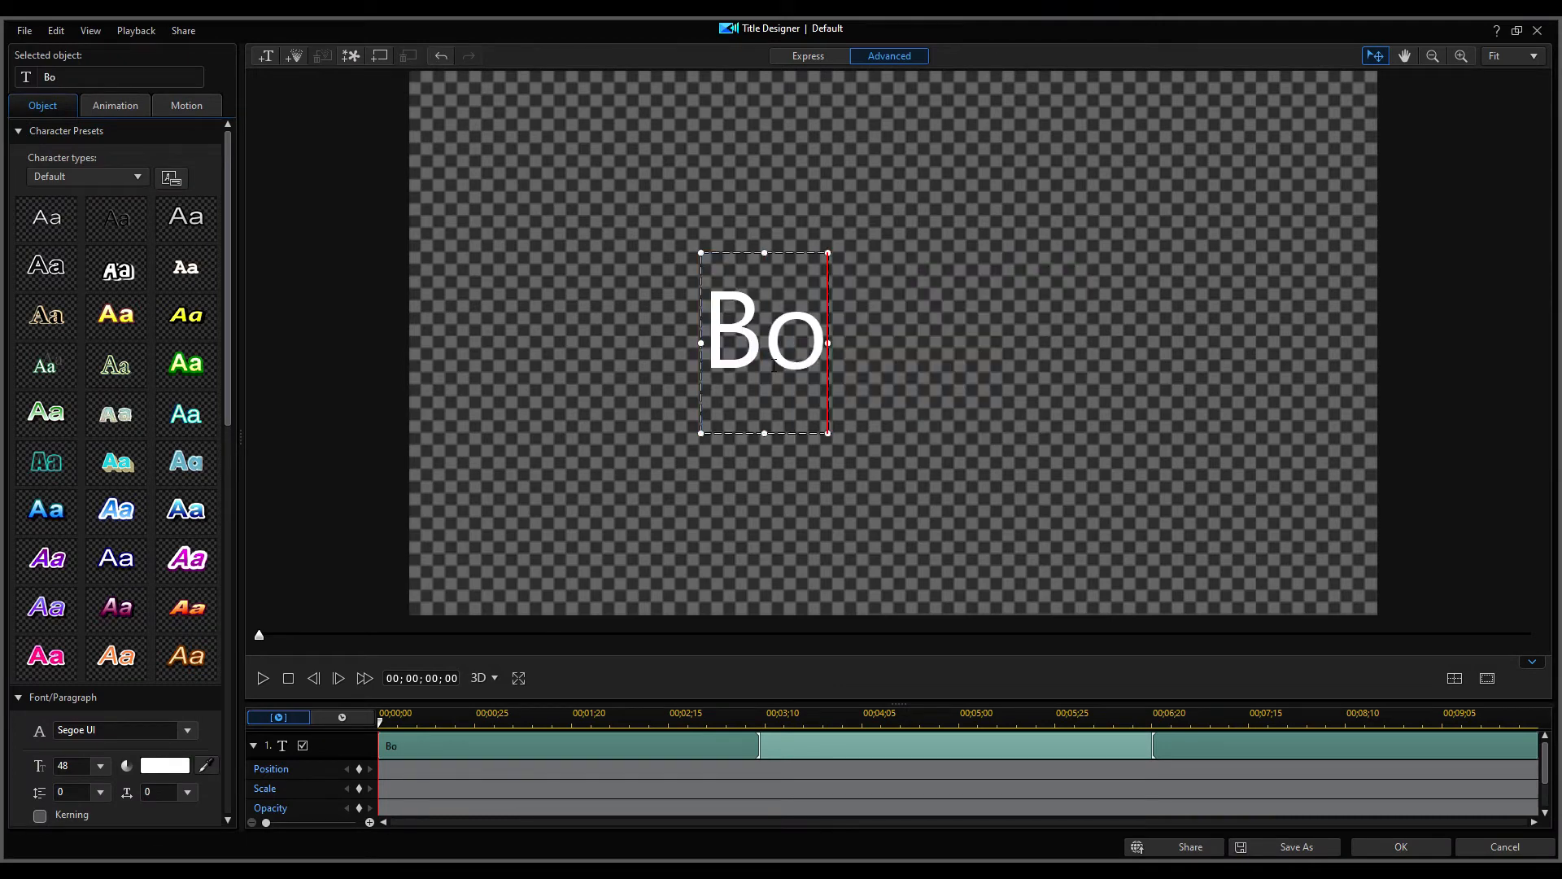
type("at Tr")
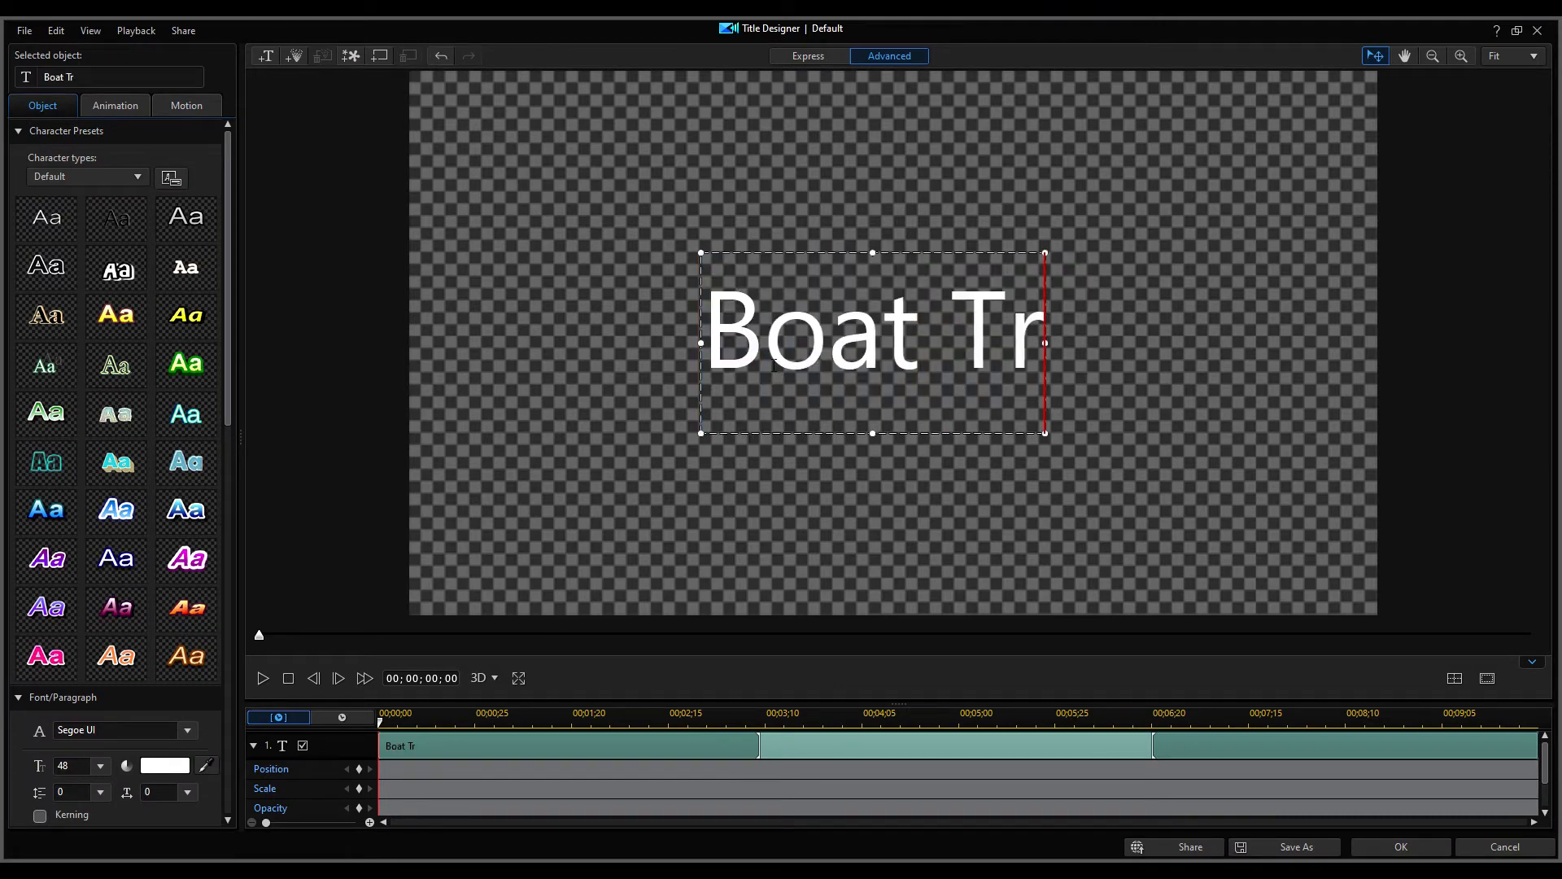
type("ip")
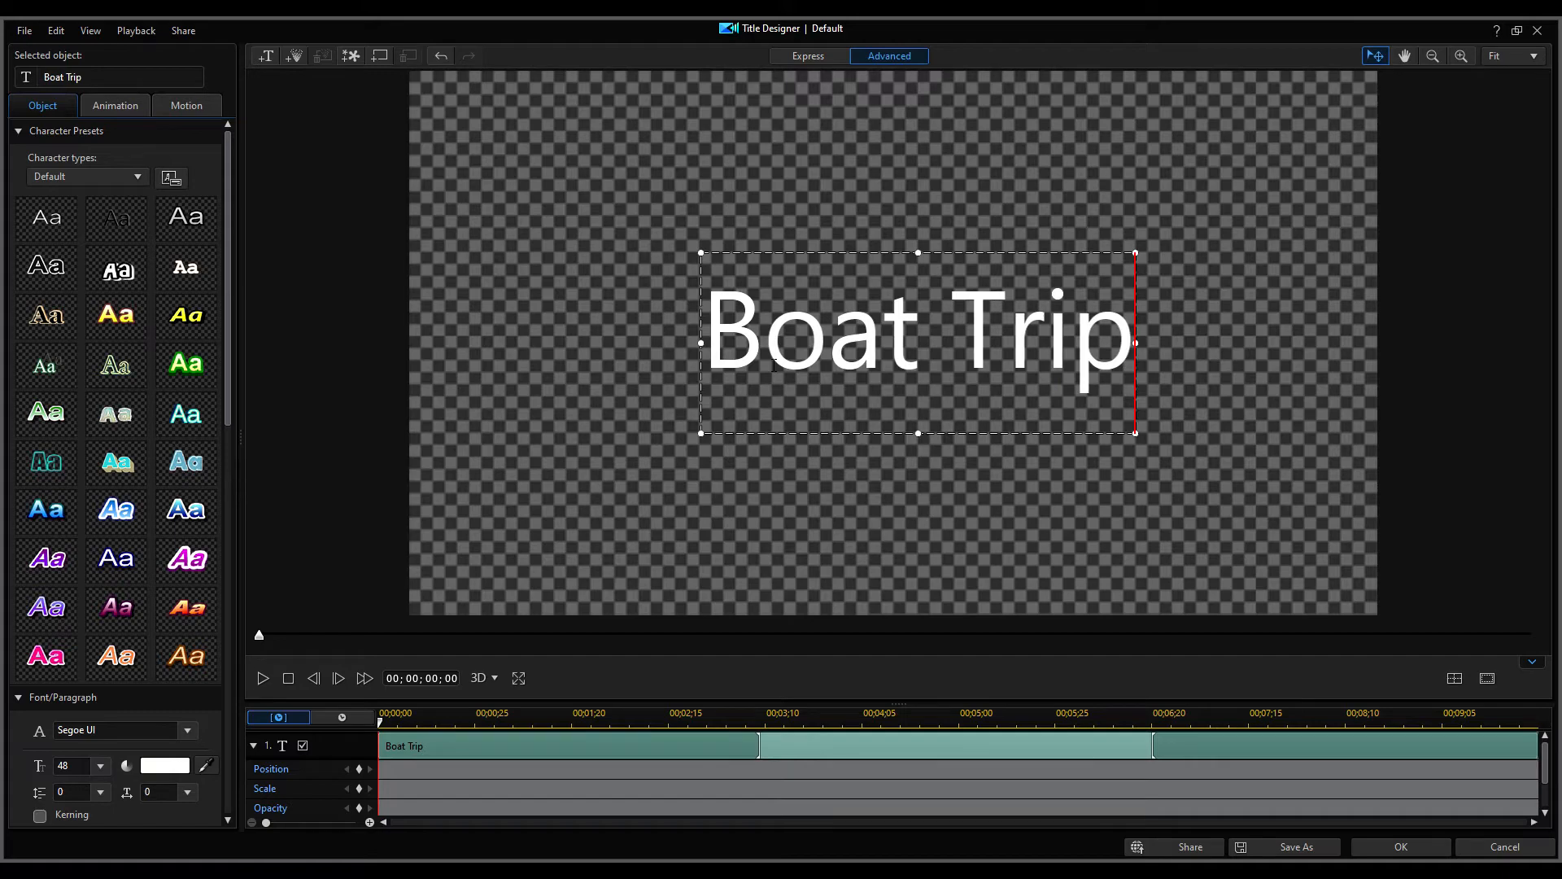
left_click(1420, 854)
type("Bo")
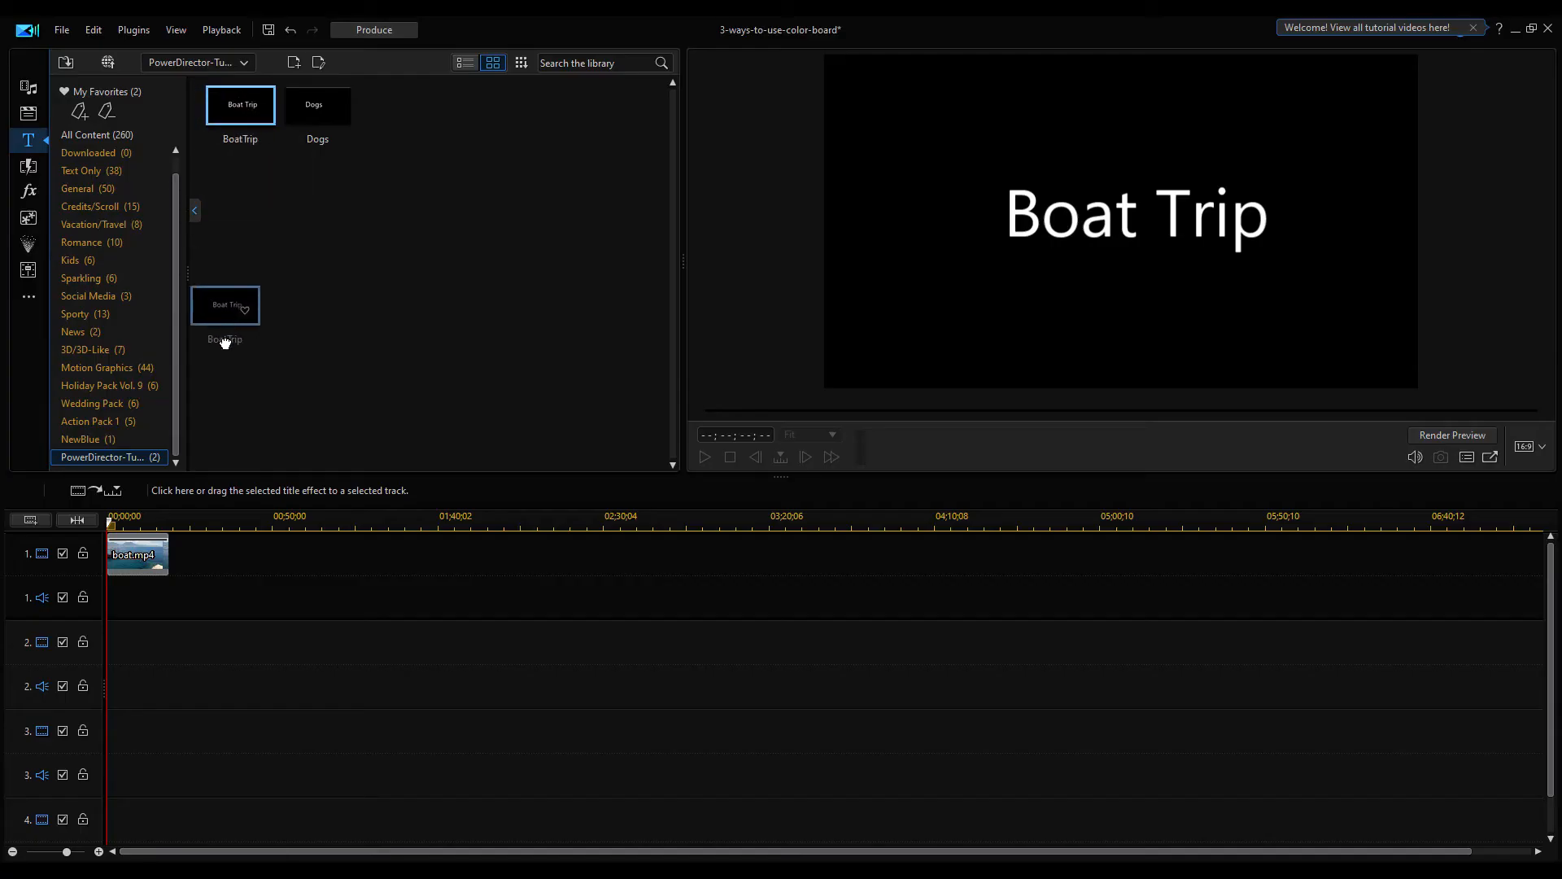
Place the BoatTrip title on track 2 and move it to the lower left of the frame
left_click_drag(225, 309, 178, 621)
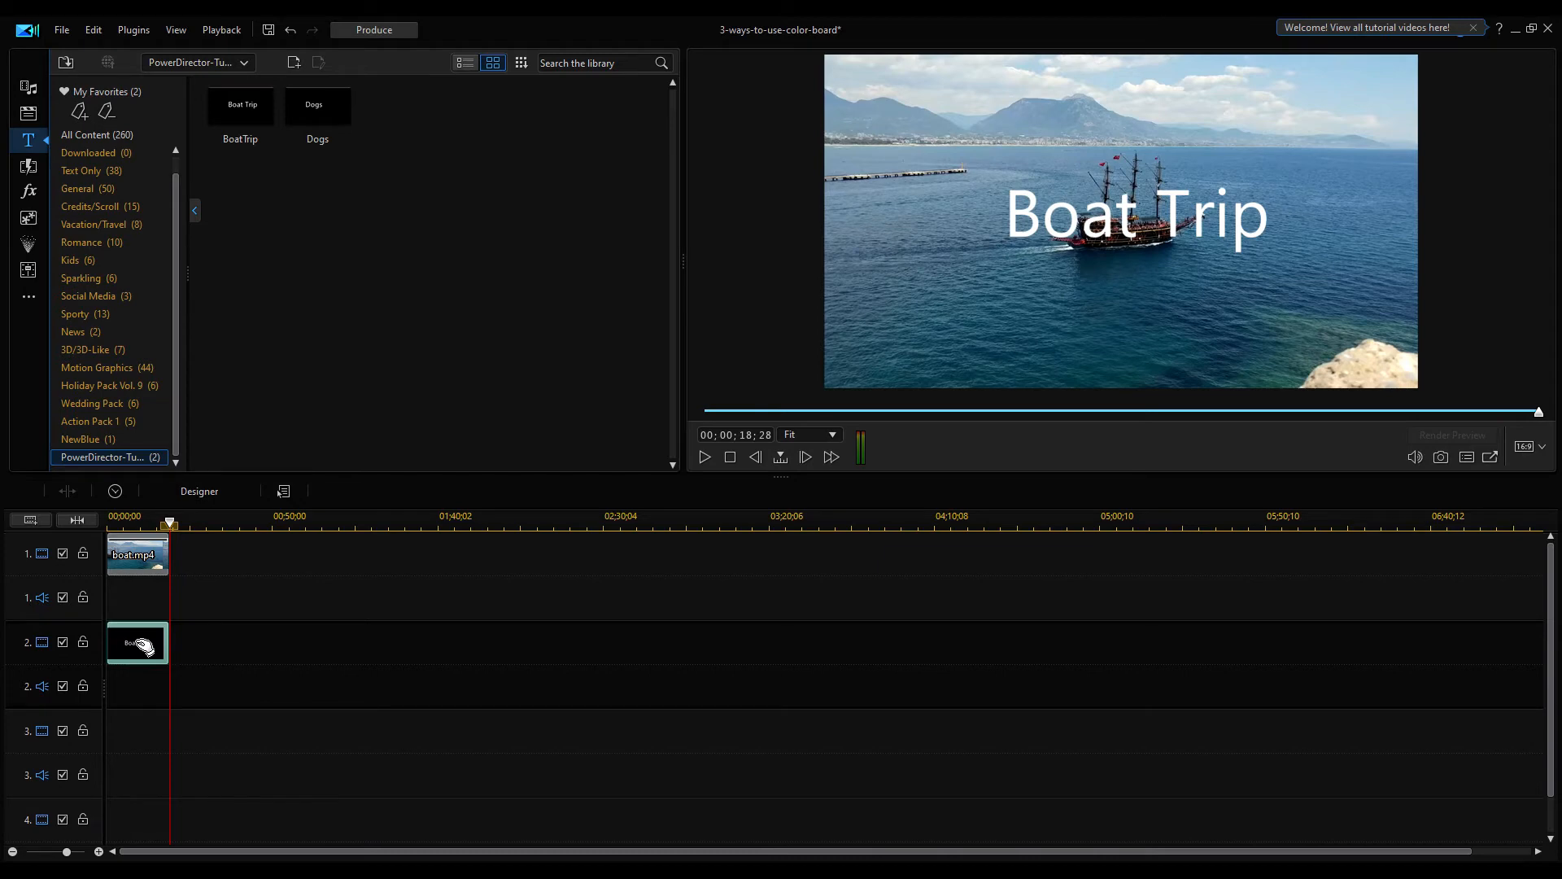
left_click(1062, 184)
left_click_drag(1008, 166, 914, 289)
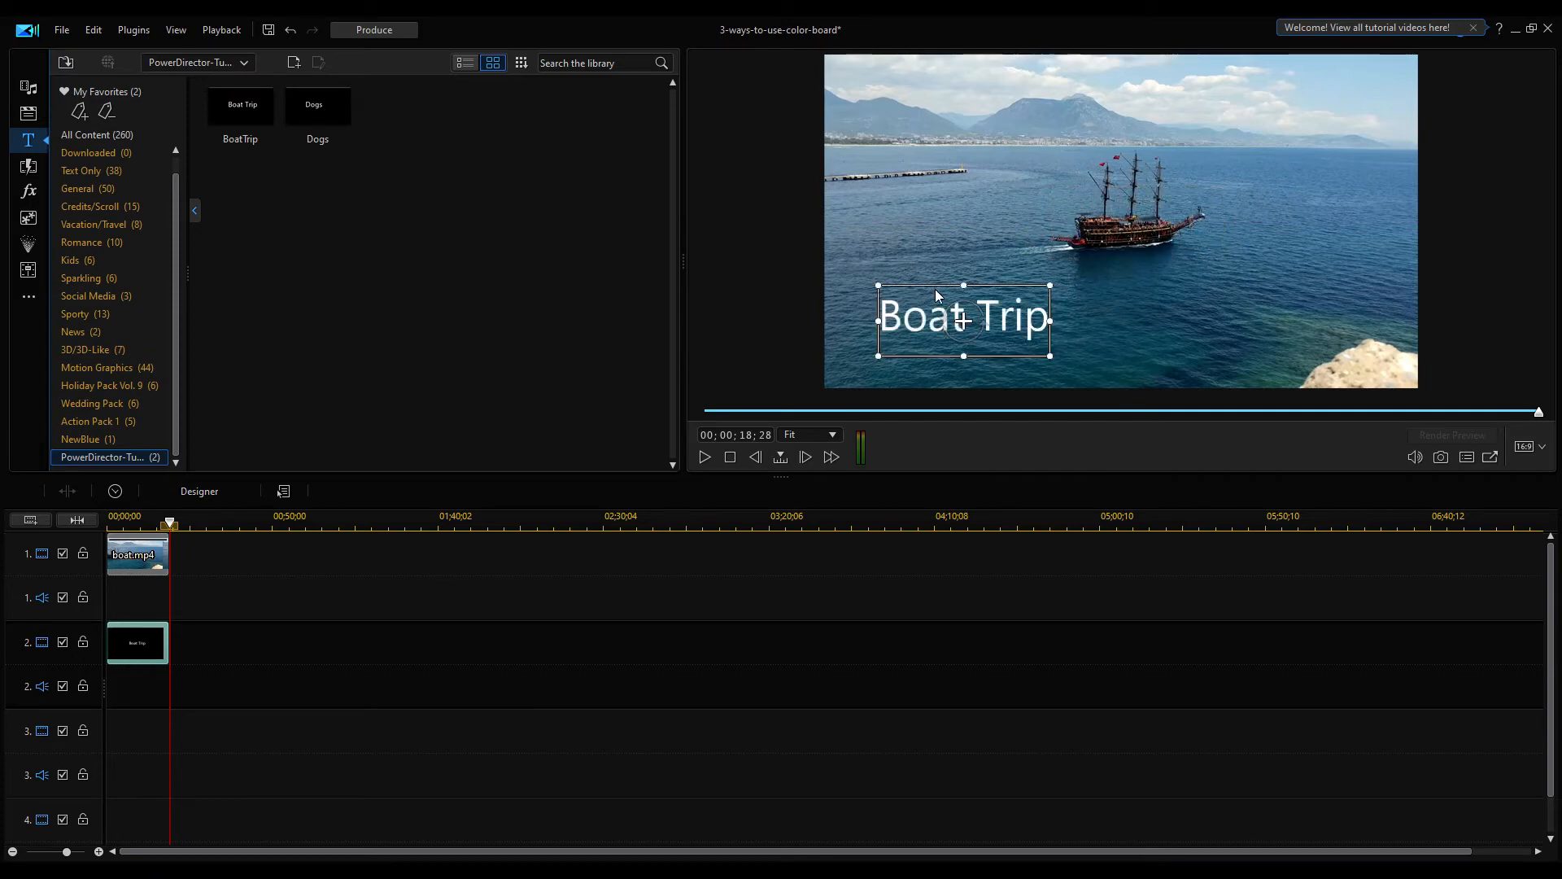
Put the 33,26,59 color board on track 3 and set its opacity to 70%
left_click(29, 90)
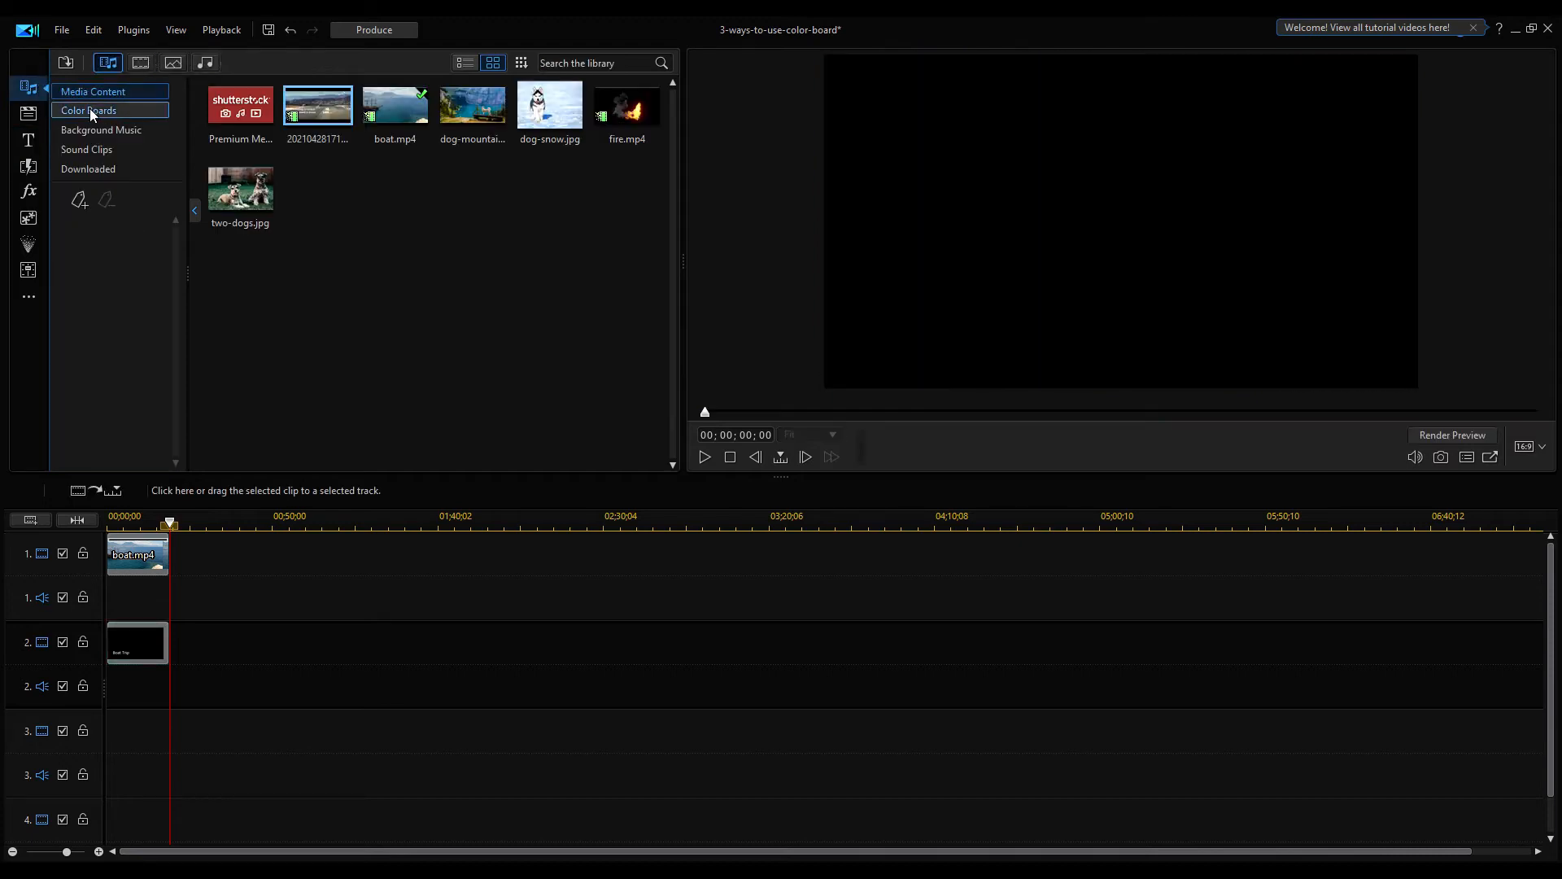
left_click(90, 110)
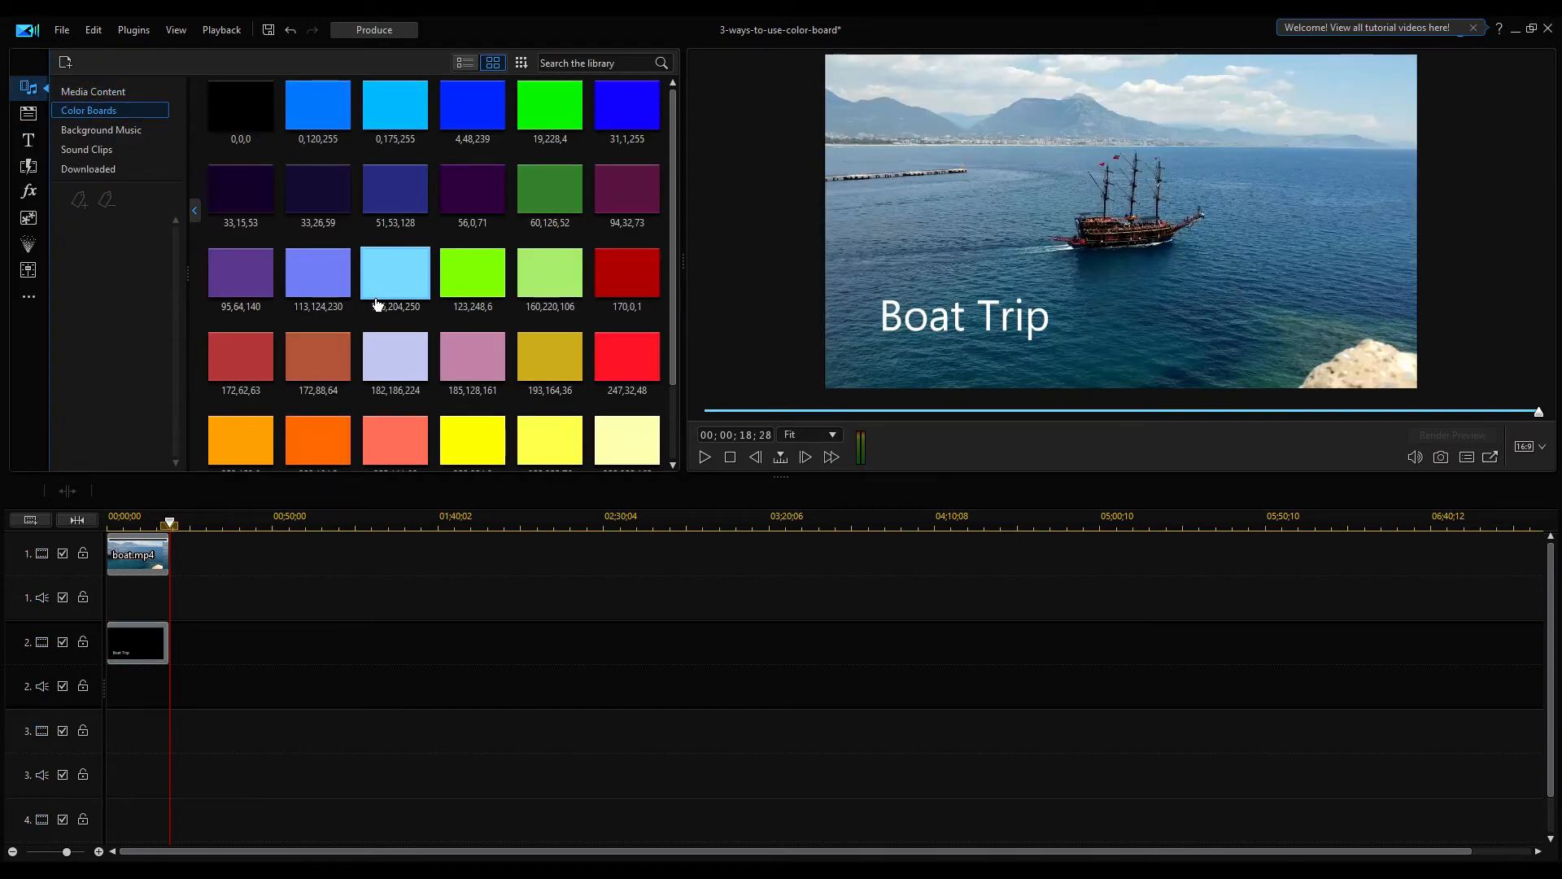
left_click_drag(317, 196, 168, 738)
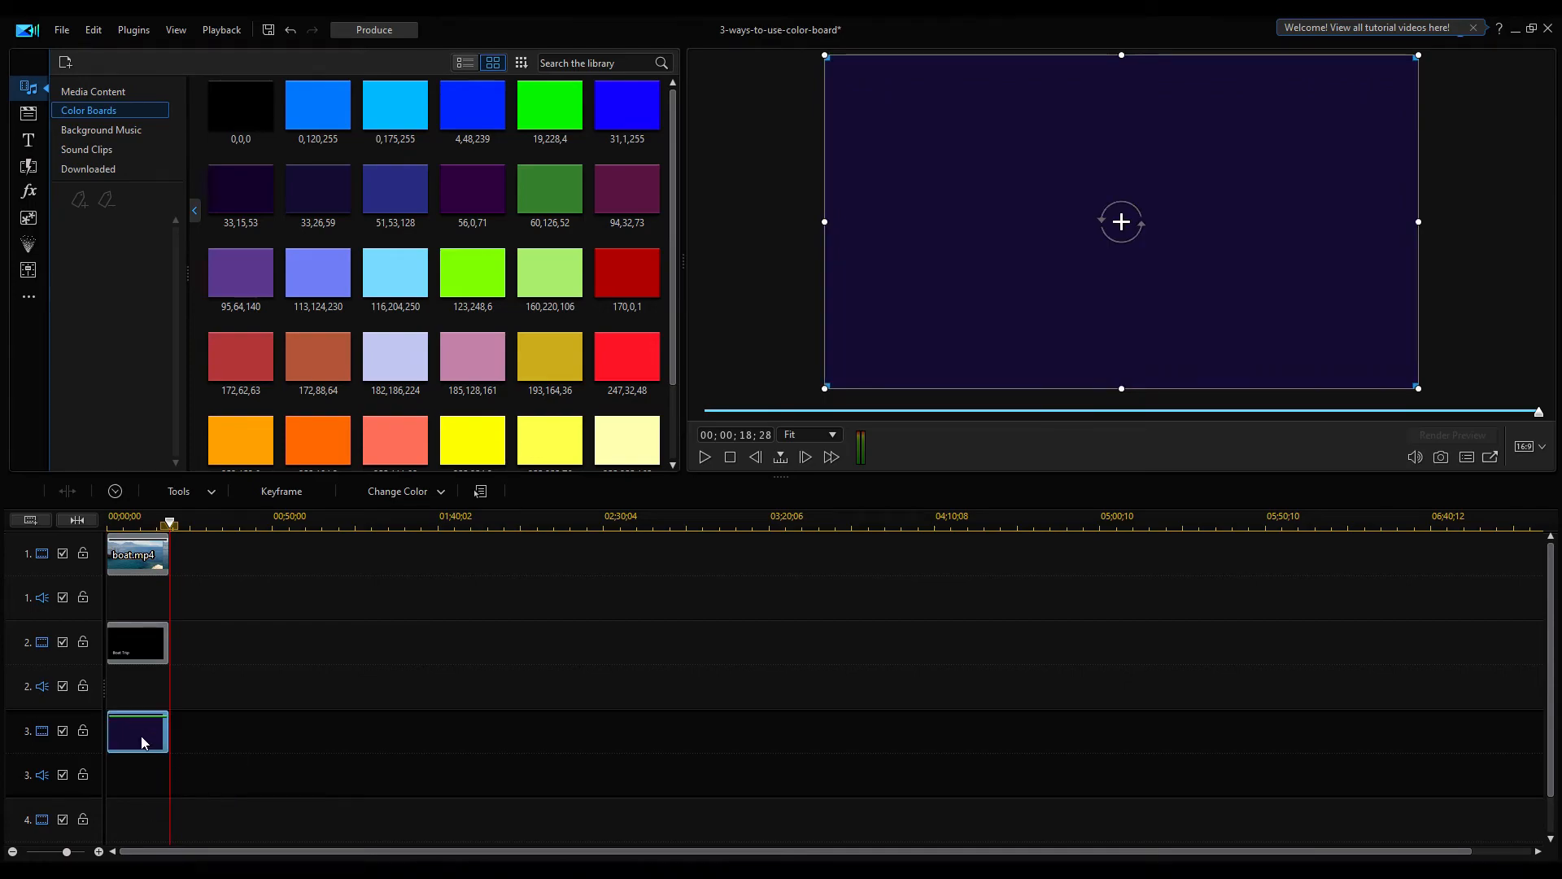
double_click(141, 740)
left_click_drag(486, 223, 453, 229)
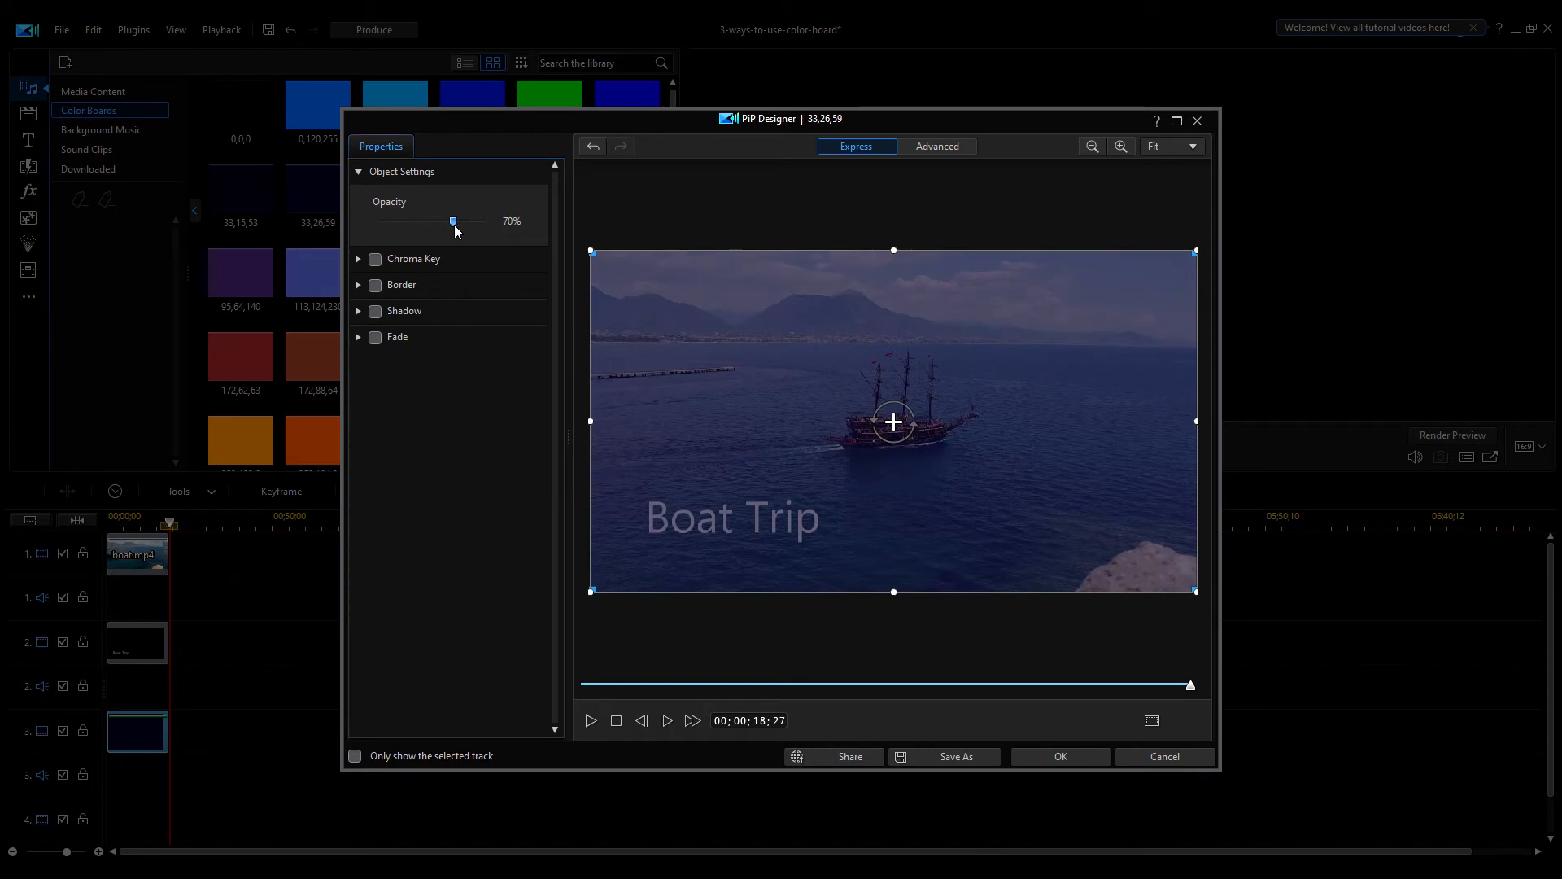
left_click(1052, 756)
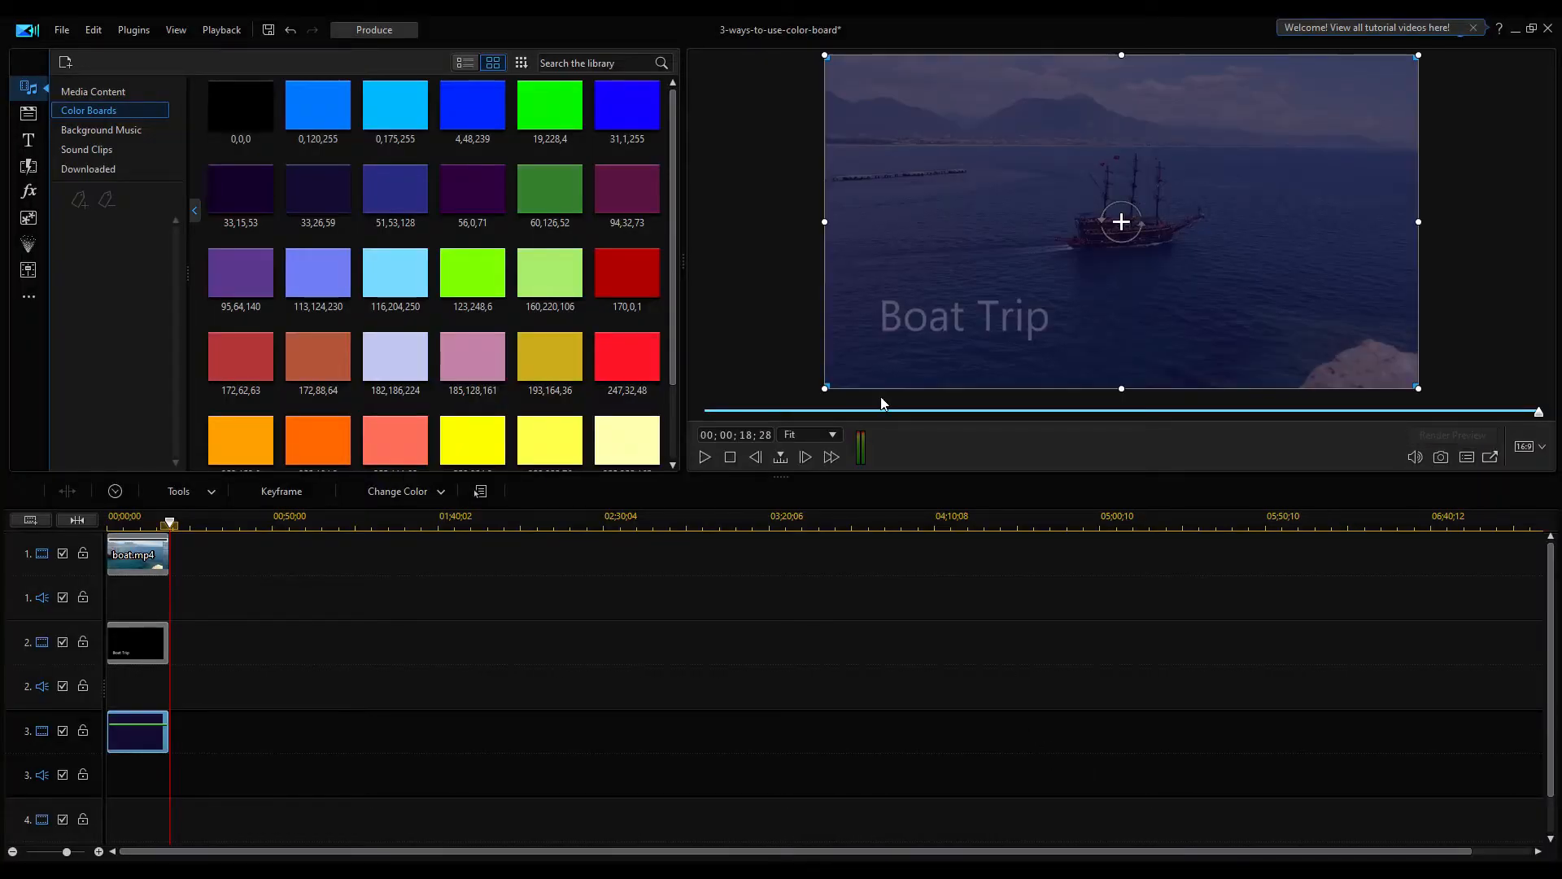
Shrink the color board into a small rectangle and position it behind the Boat Trip title
left_click_drag(825, 389, 1050, 261)
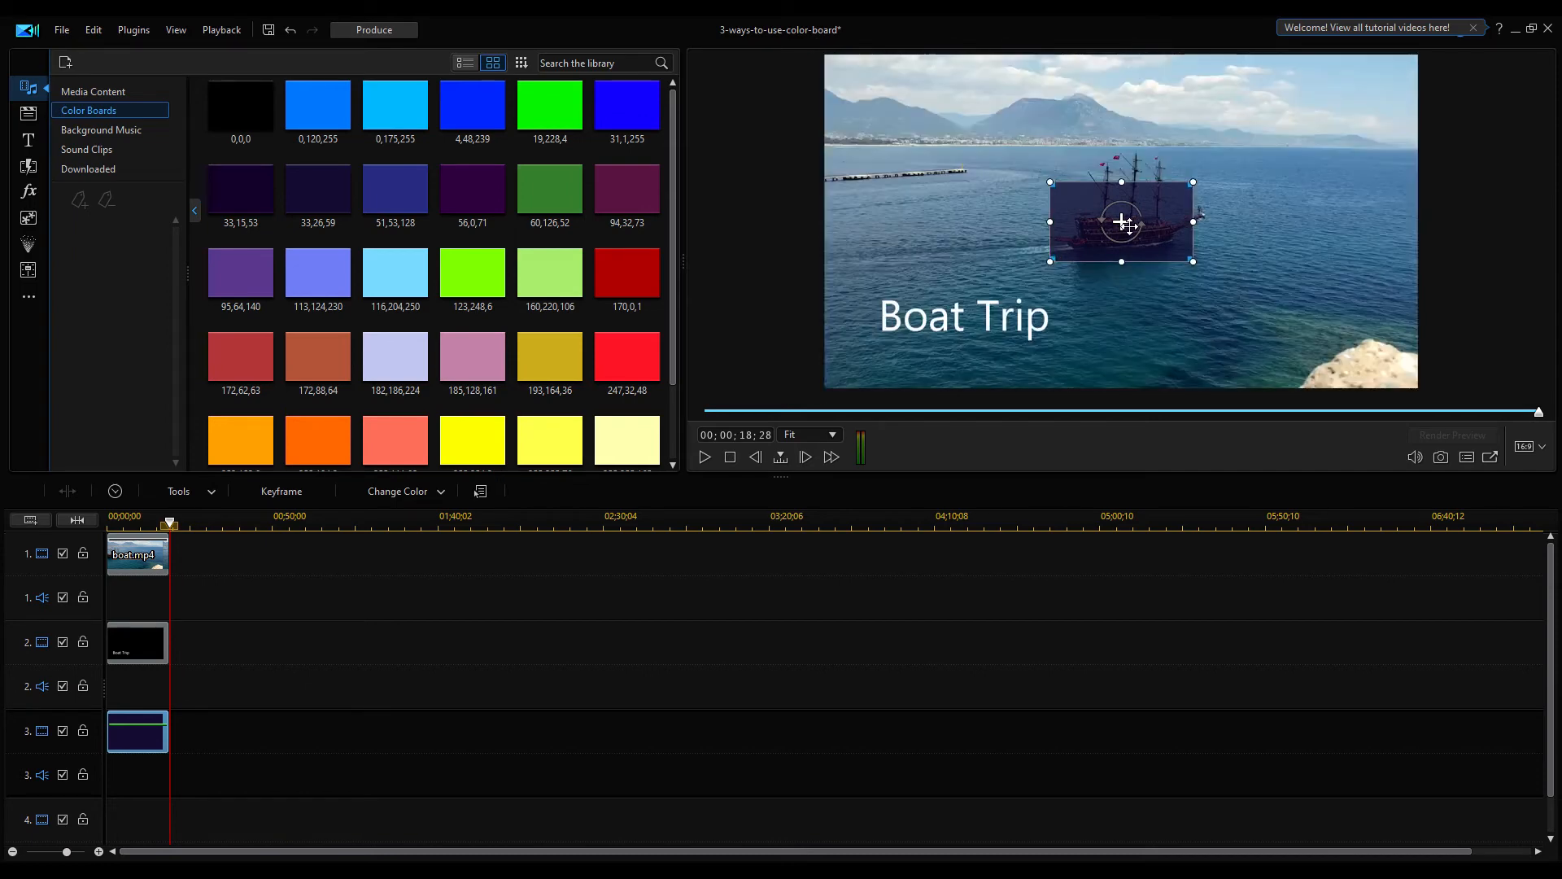
left_click(941, 314)
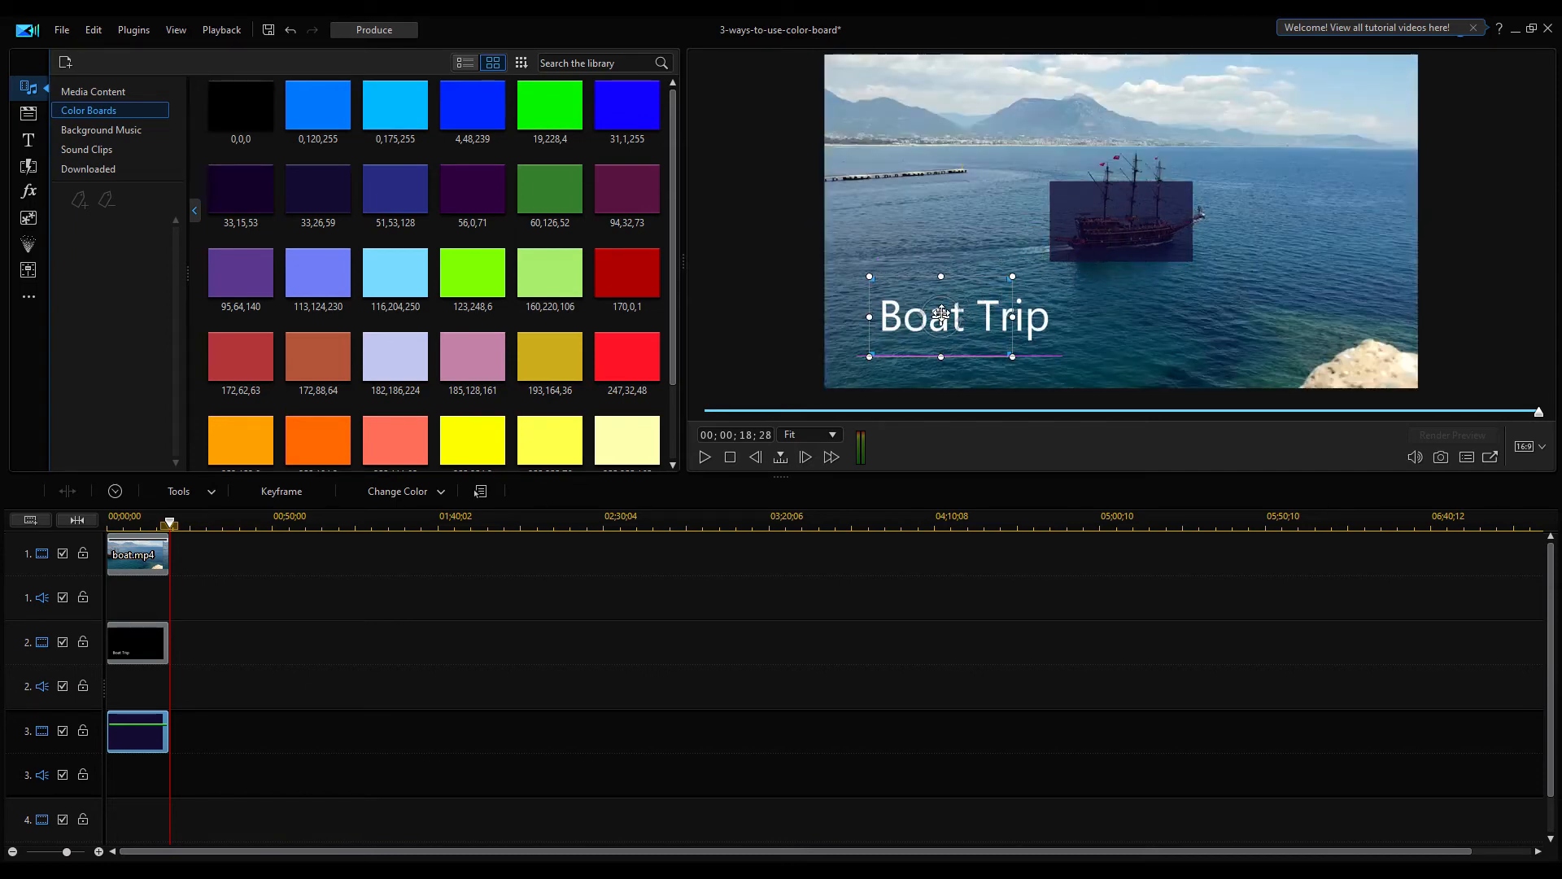
mouse_move(997, 325)
left_mouse_down()
mouse_move(1036, 316)
mouse_move(937, 317)
mouse_move(988, 316)
left_mouse_up()
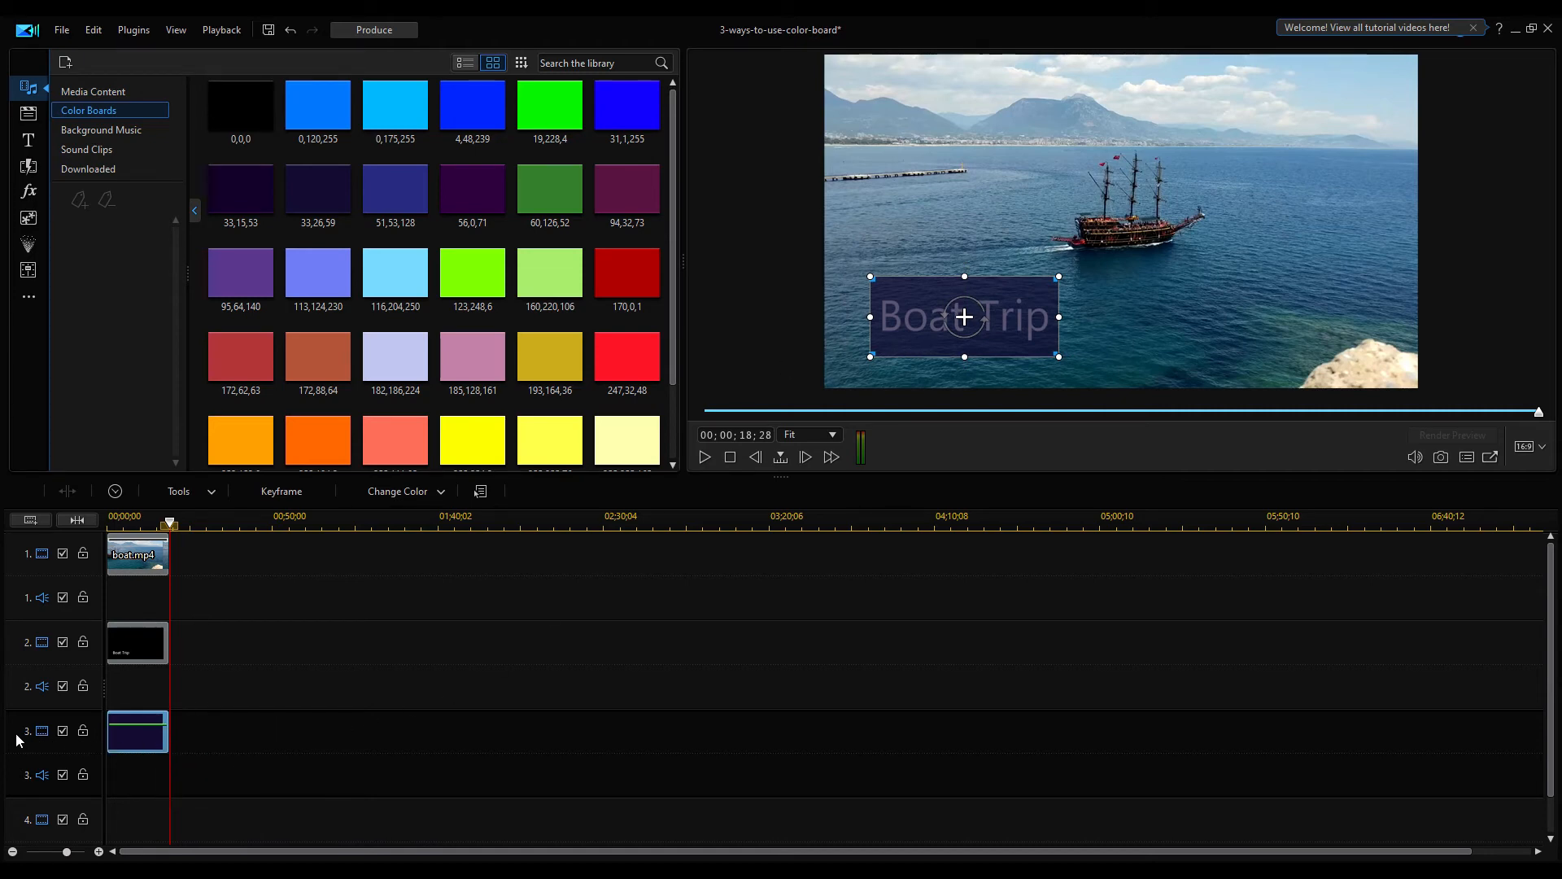
Swap tracks 2 and 3 so the title track sits above the color board track
left_click_drag(15, 727, 27, 622)
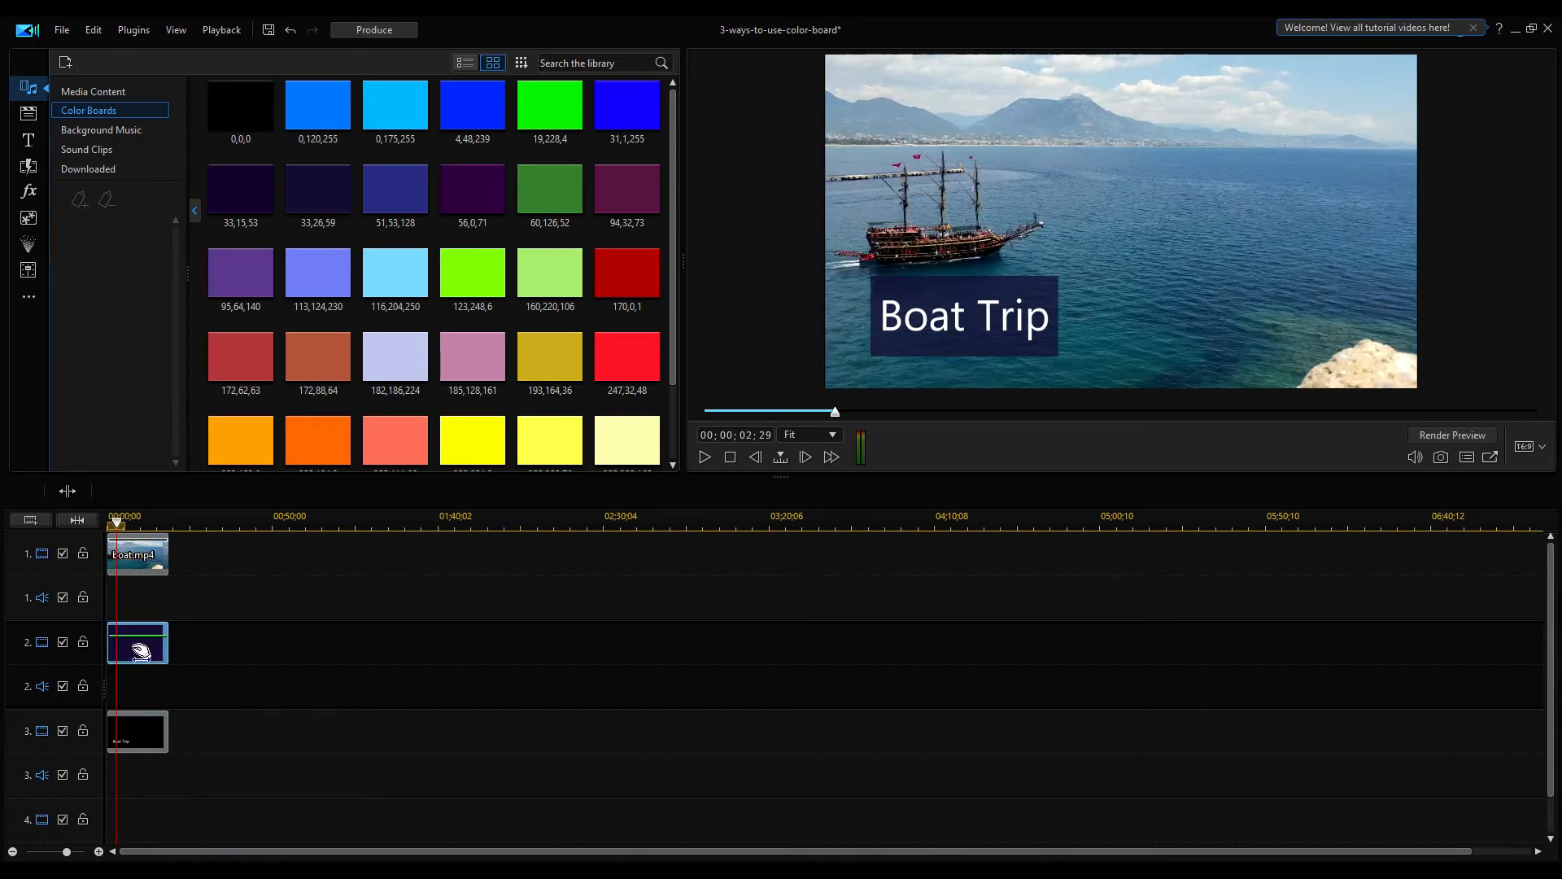
Give the color board a border with size 2, blur 3 and 77% opacity
double_click(137, 652)
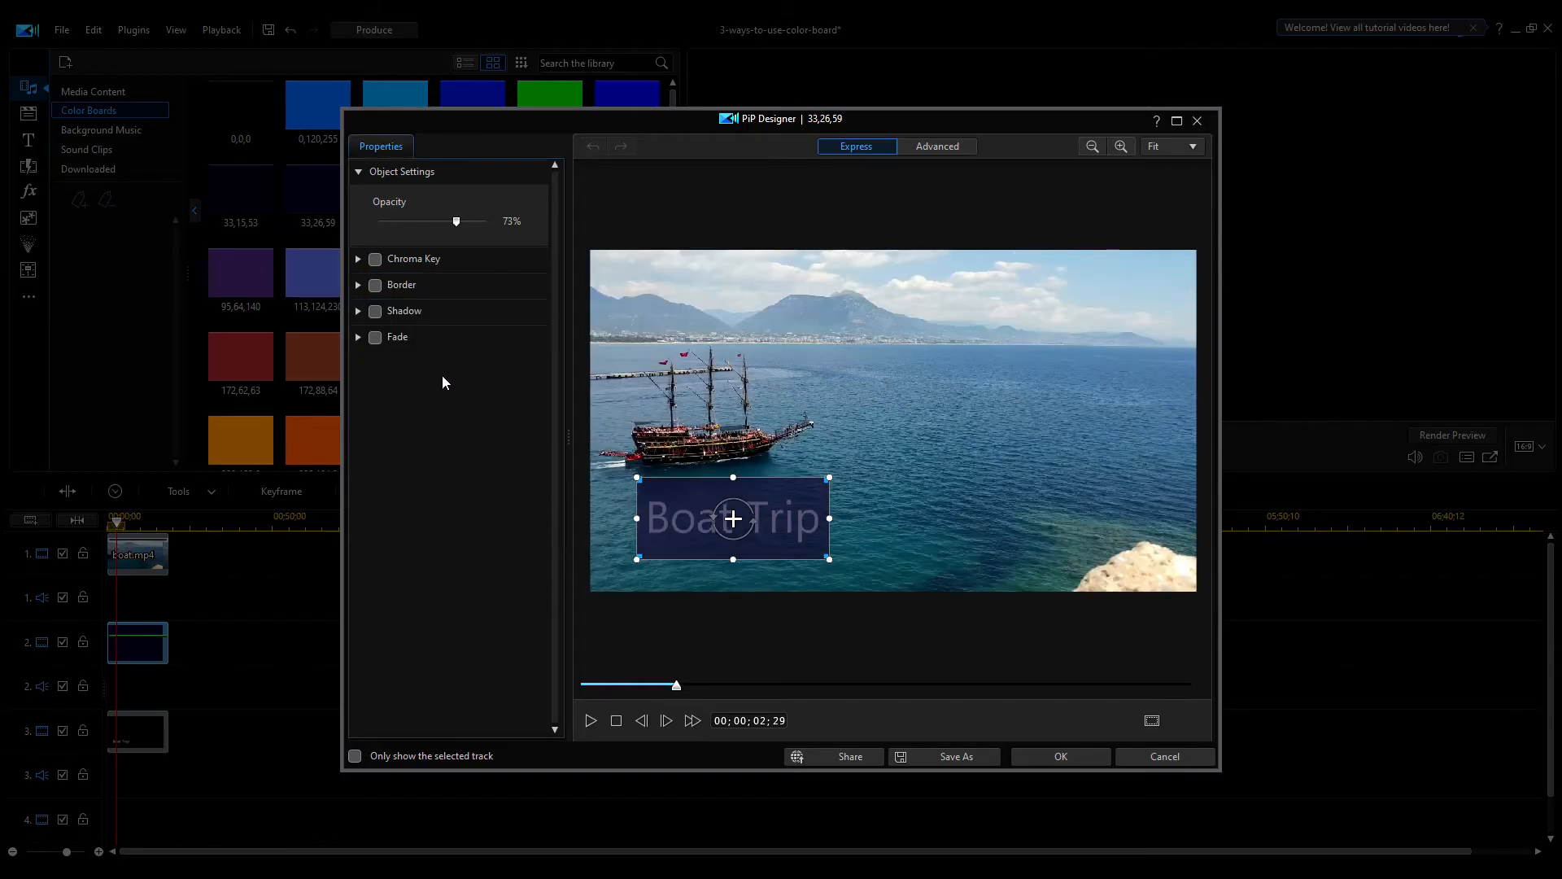
left_click(359, 285)
left_click(375, 286)
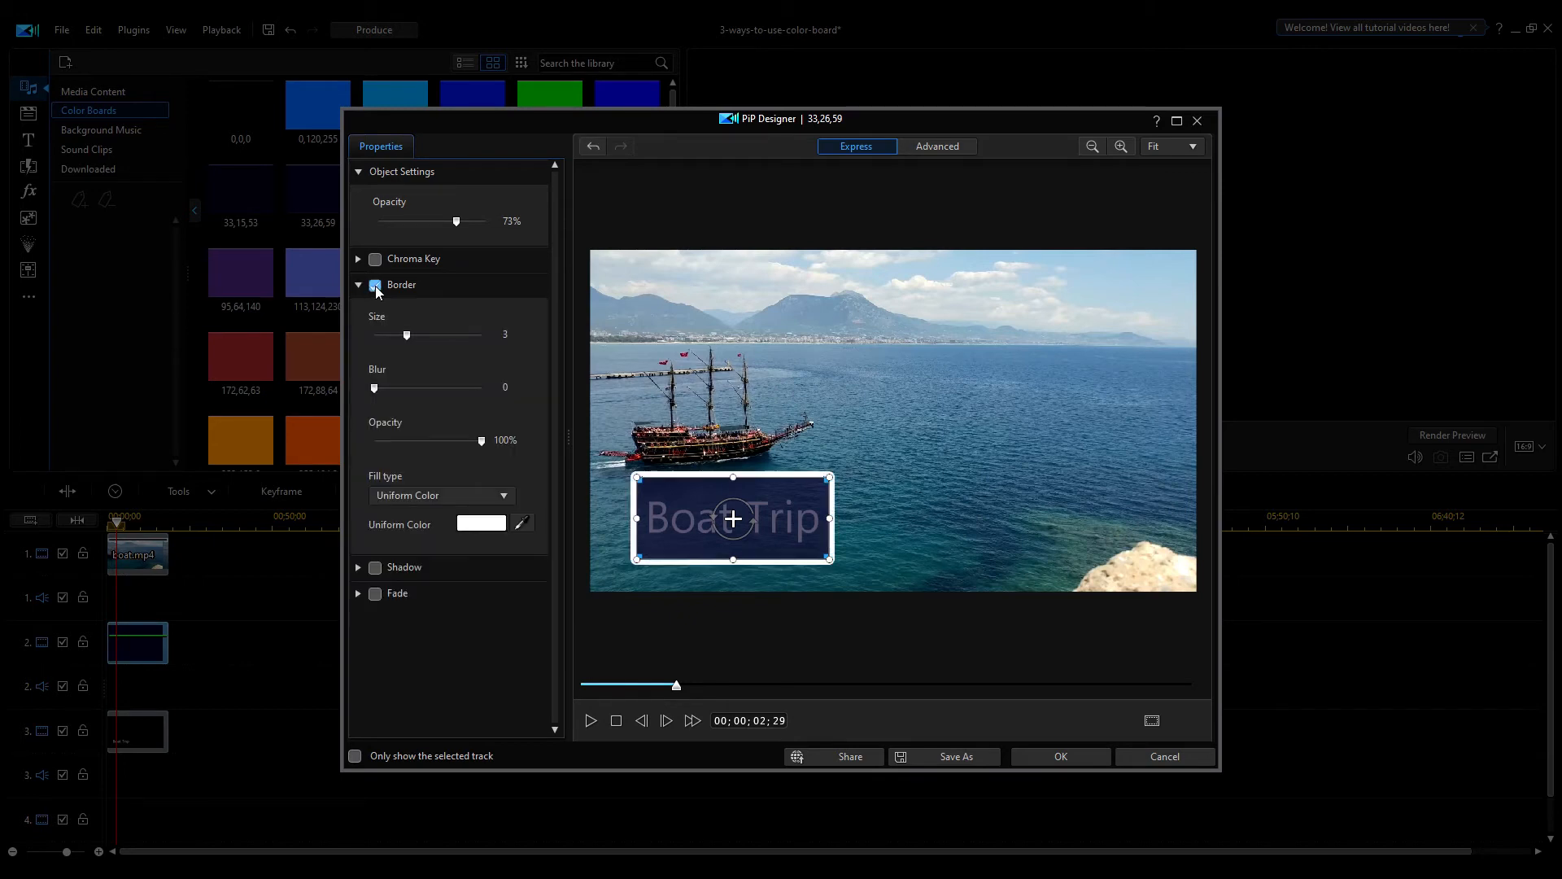
left_click_drag(406, 341, 391, 395)
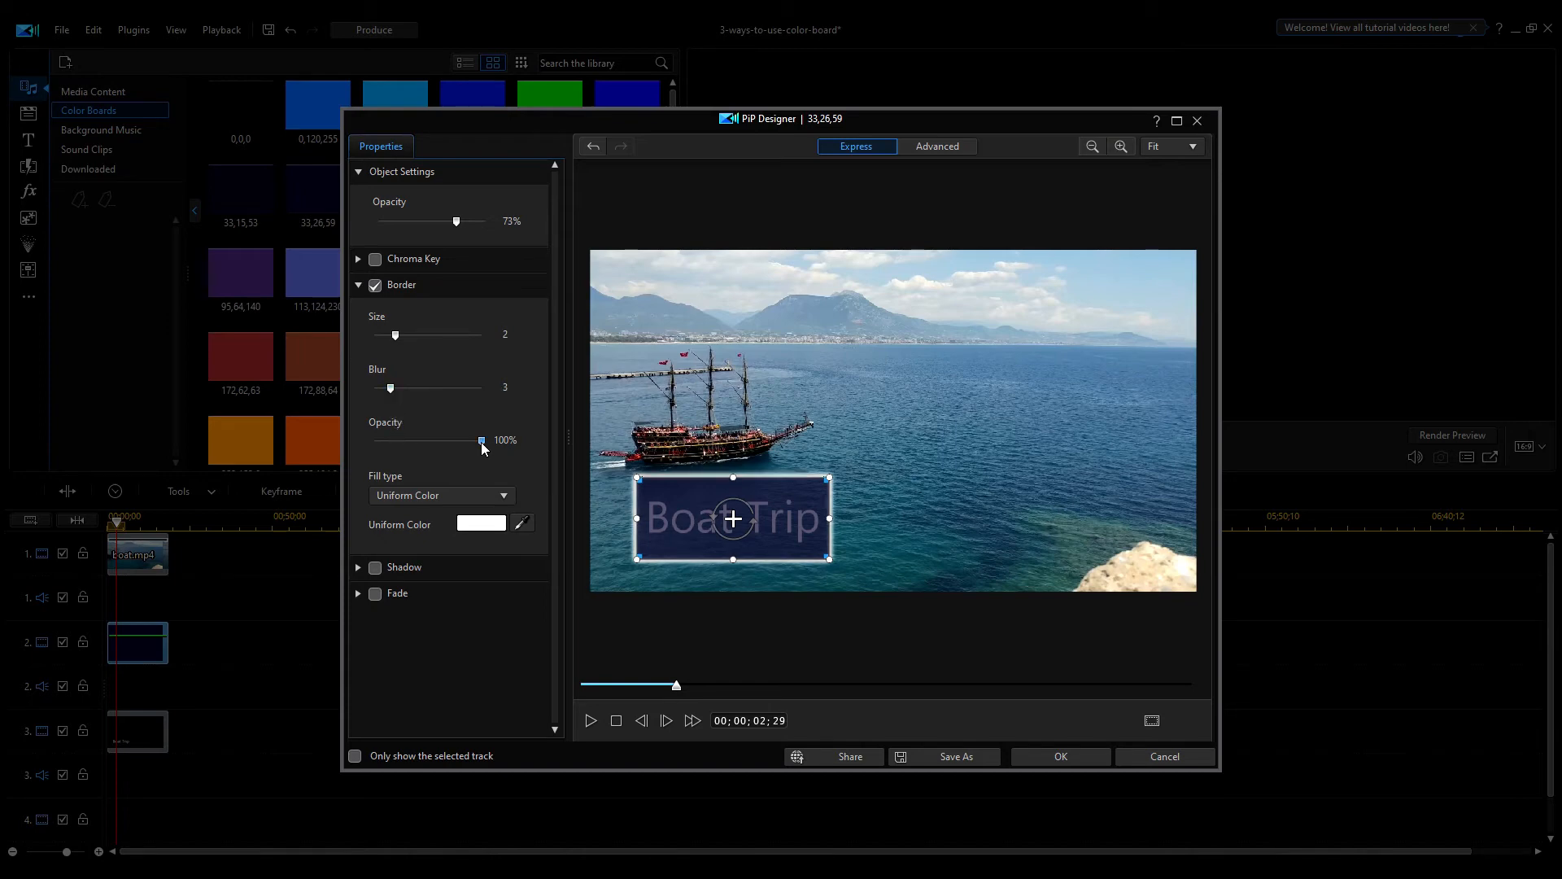
left_click_drag(457, 443, 459, 447)
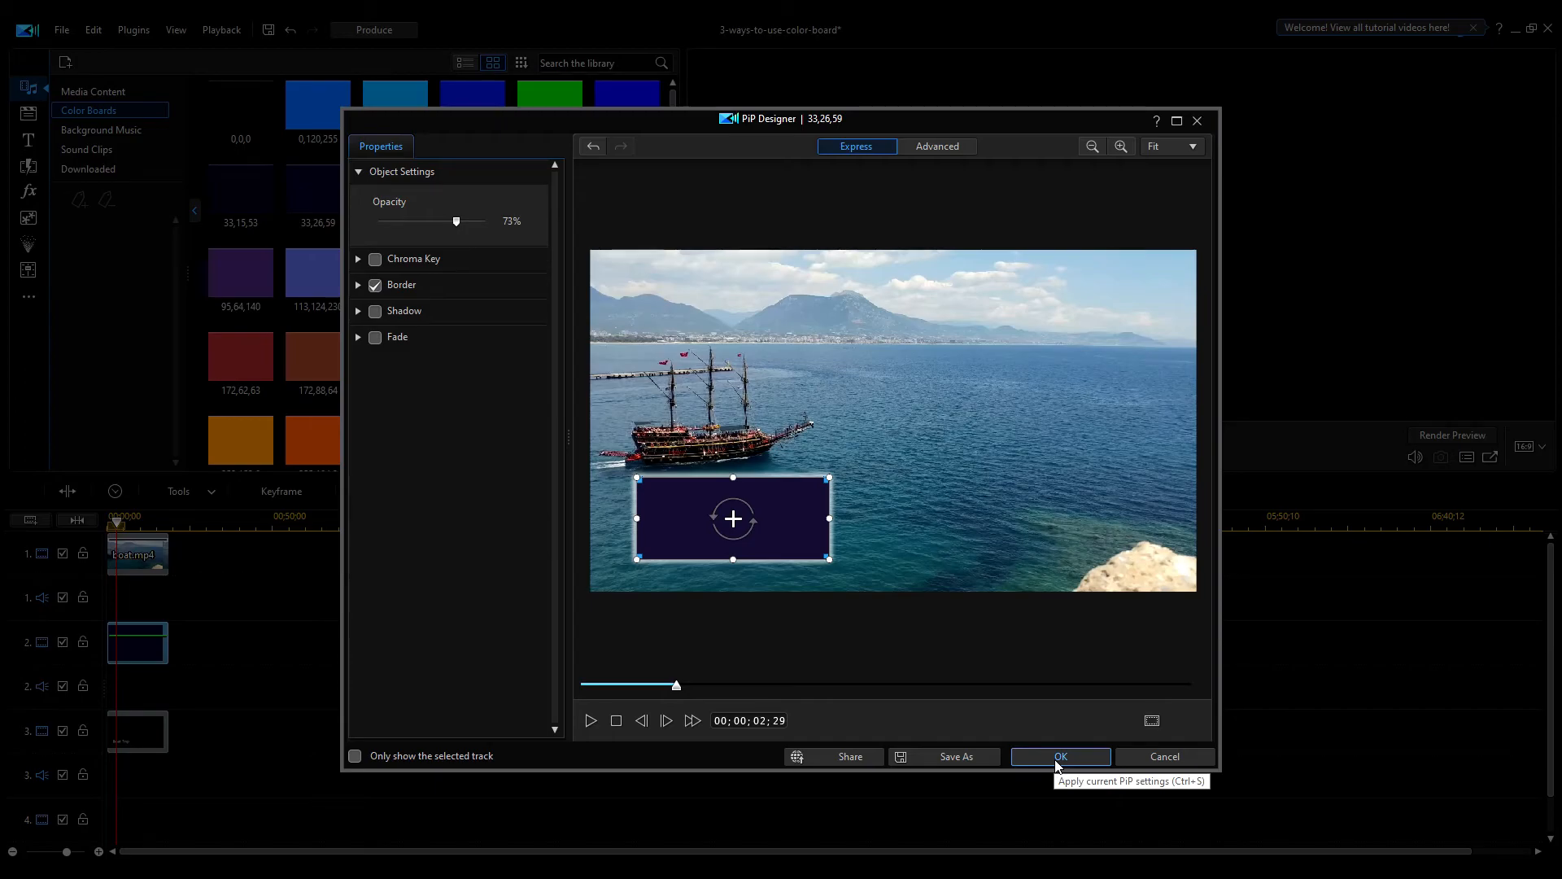
left_click(1059, 757)
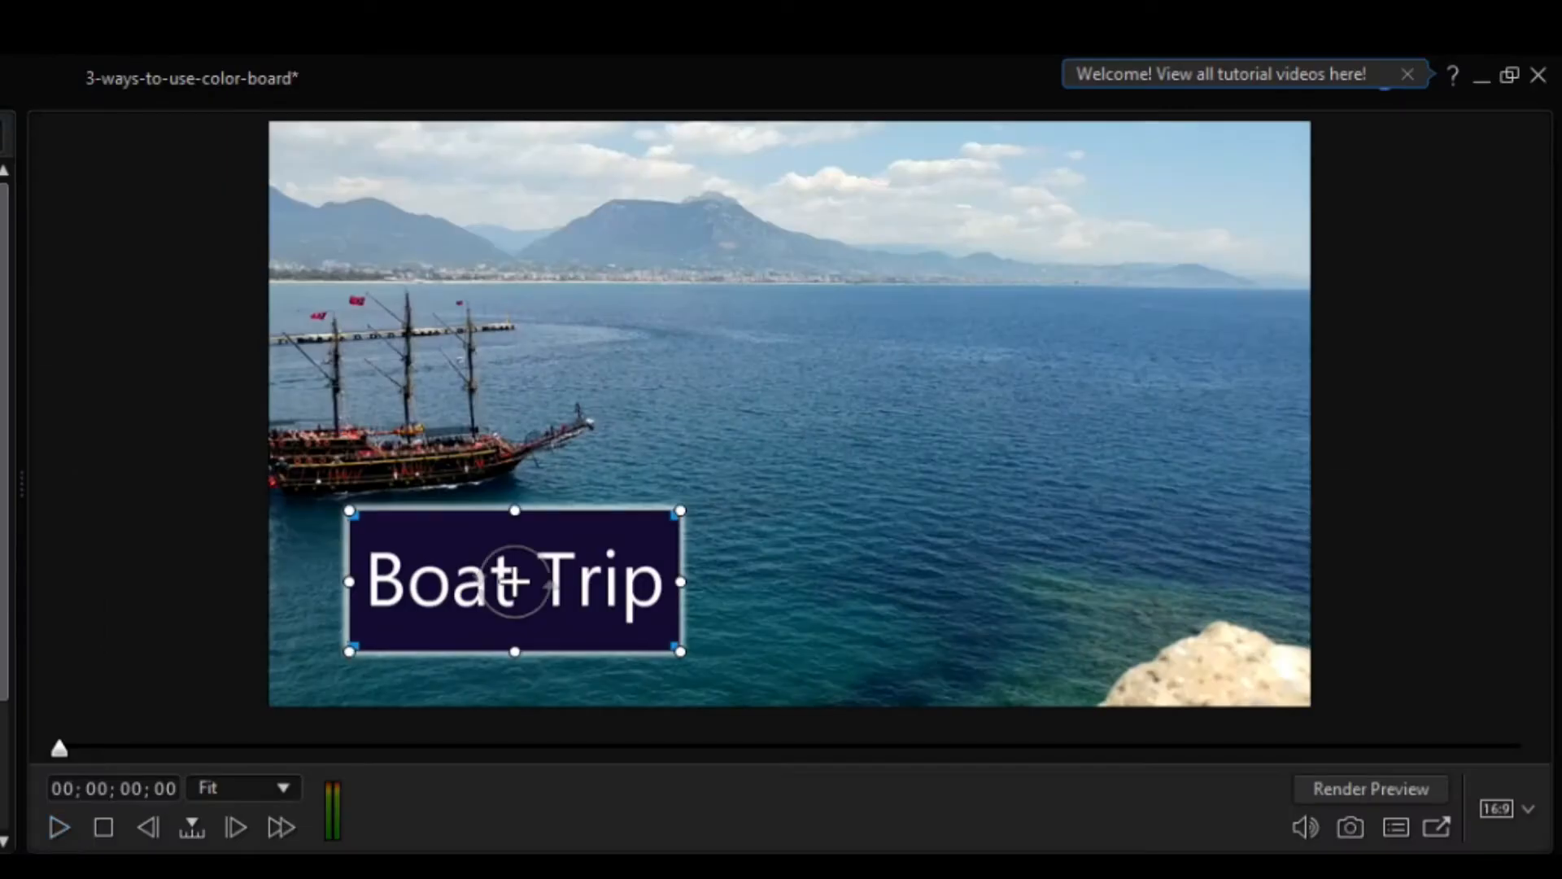
Play back the boat video with the boxed Boat Trip title
key("space")
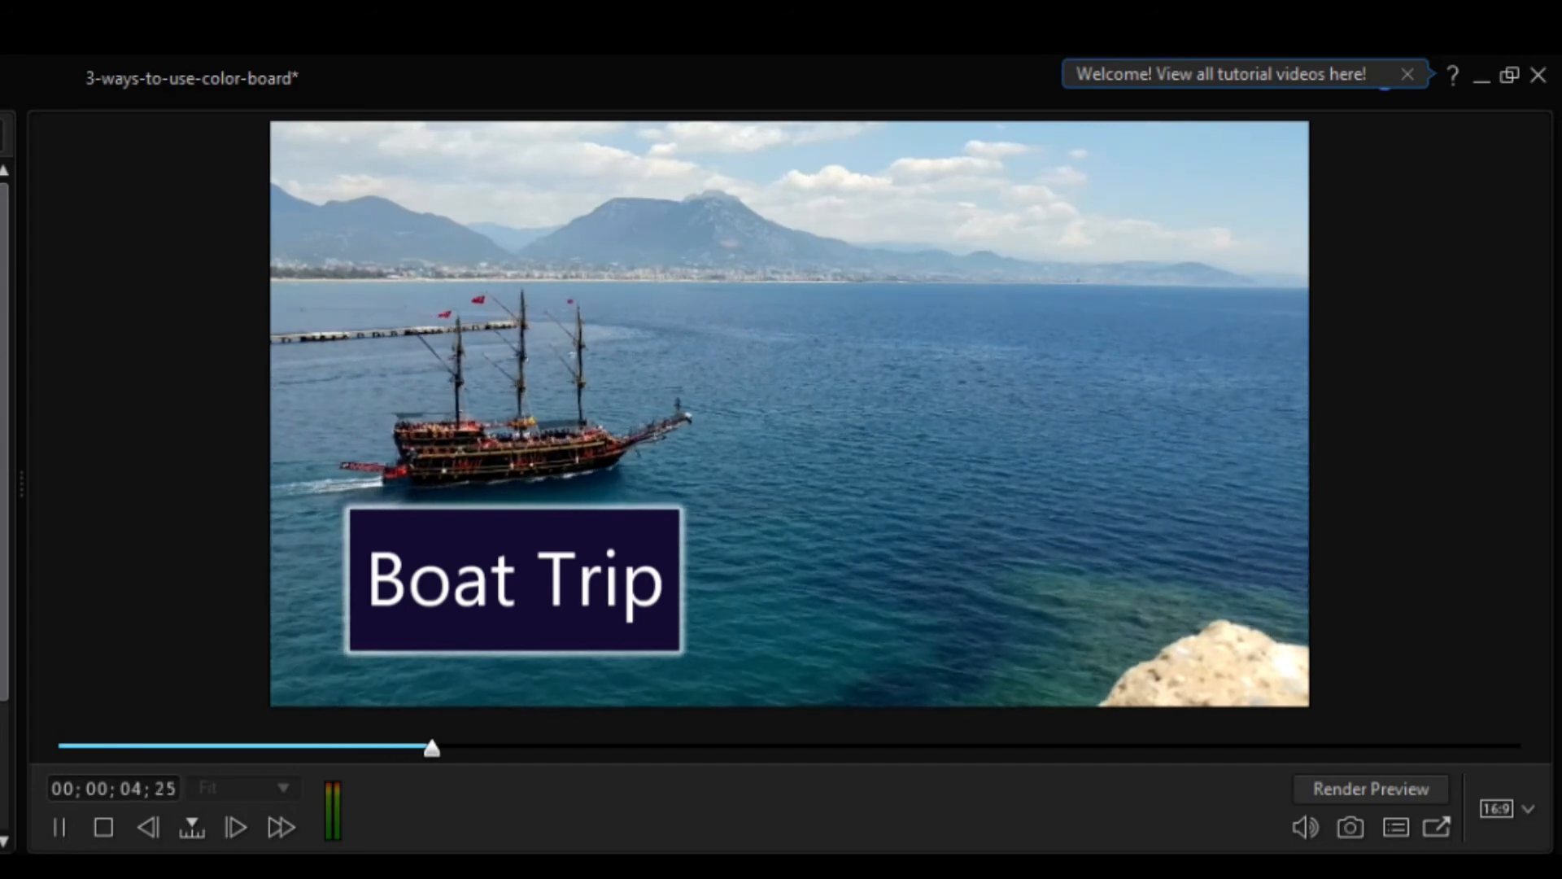
left_click(56, 828)
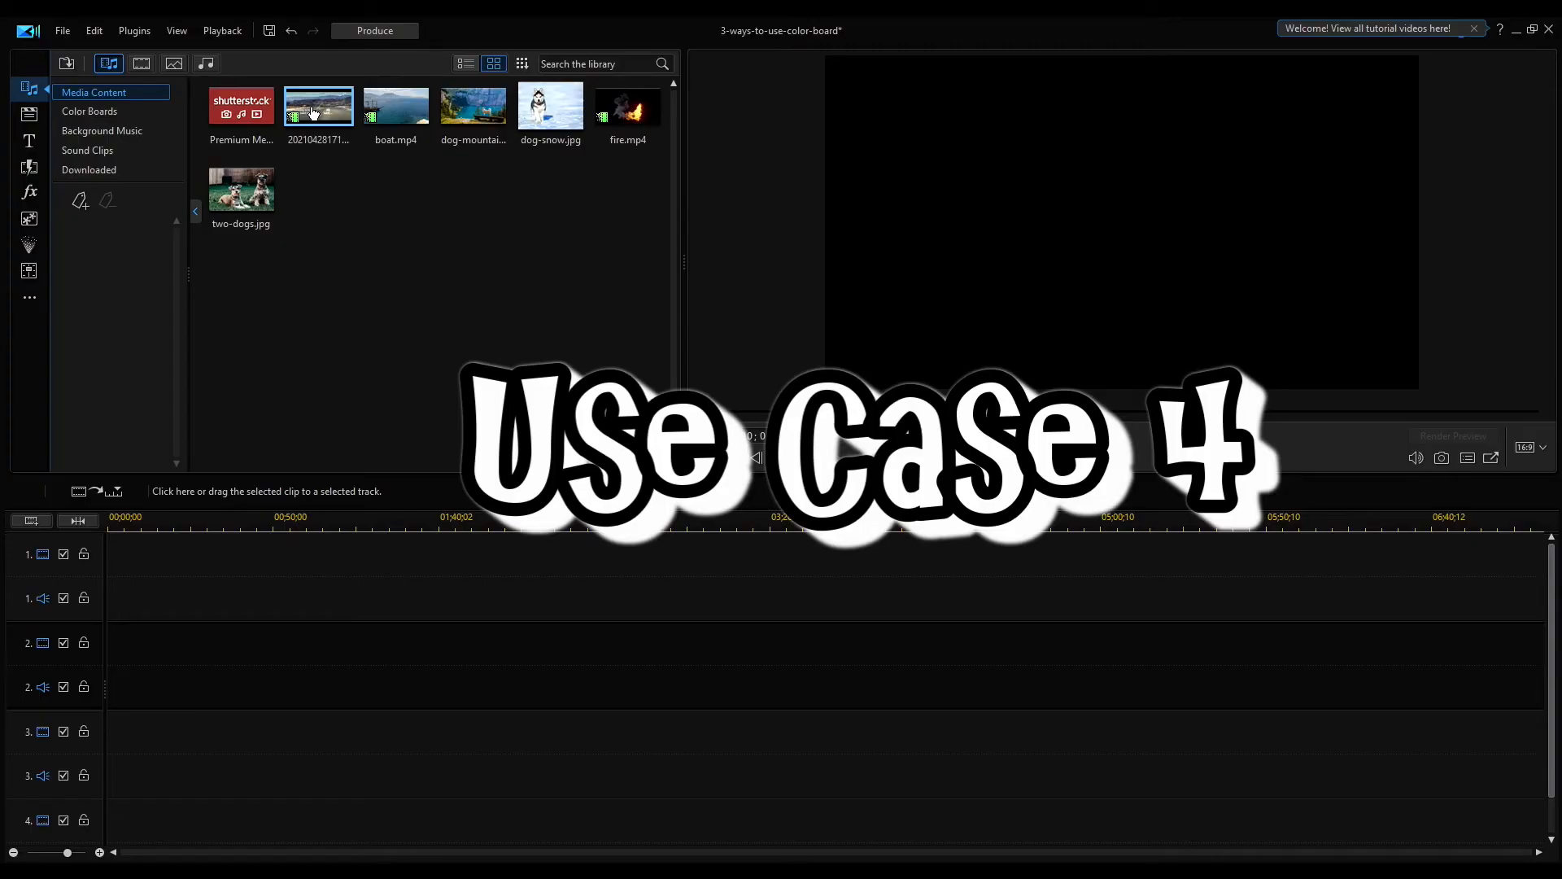
Place the 20210428 screen recording clip on track 1 and play it
left_click_drag(314, 113, 113, 575)
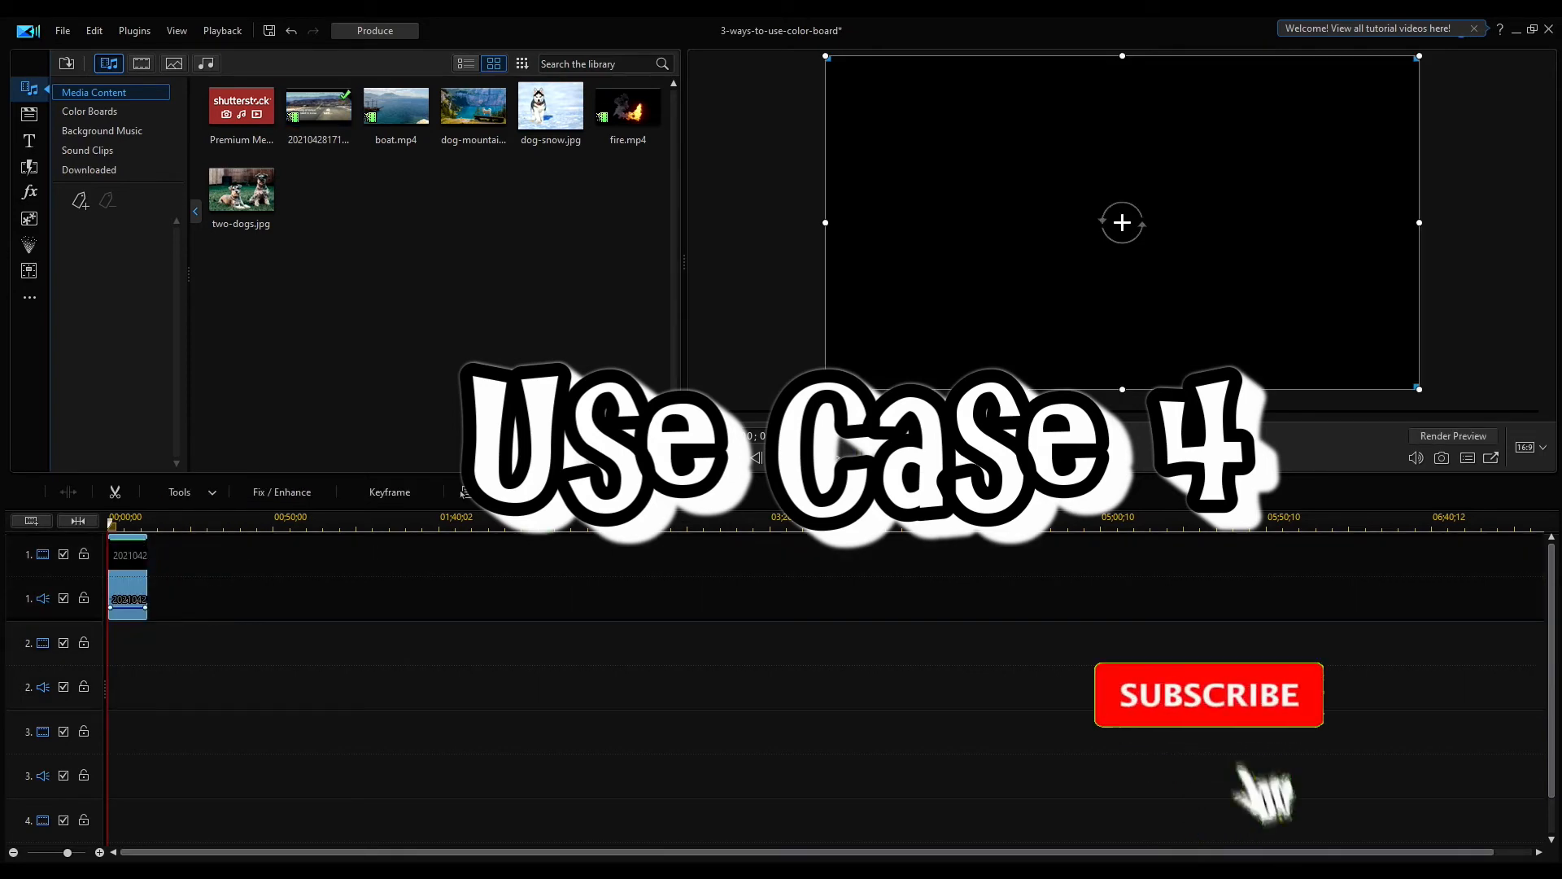
left_click(110, 522)
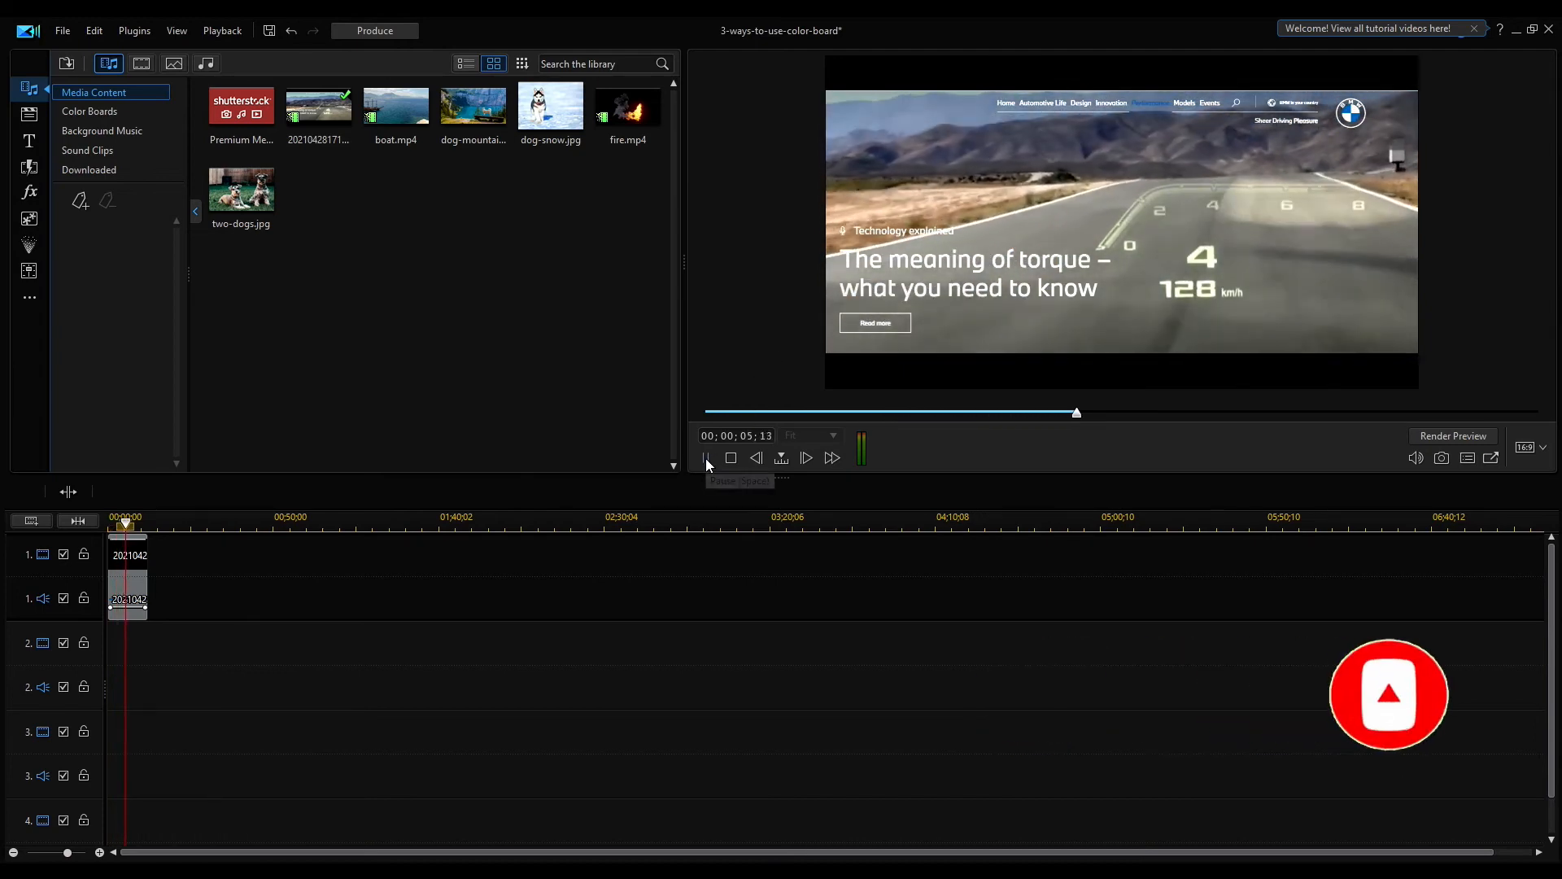
left_click(705, 458)
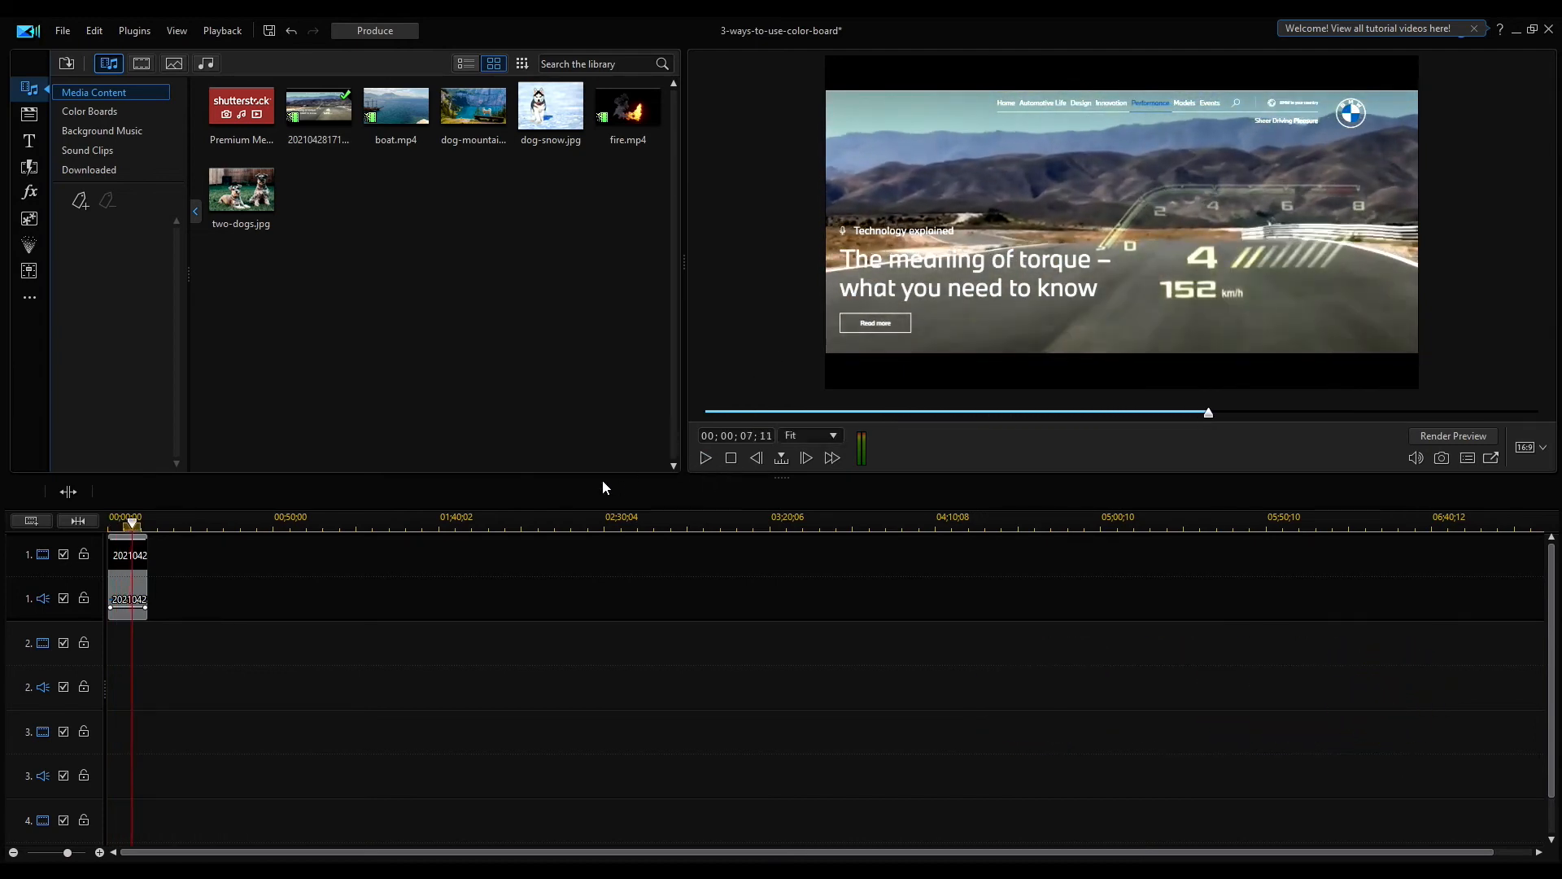
Add the 51,53,128 color board to track 2 and shrink it over the logo in the video's upper right corner
left_click(87, 111)
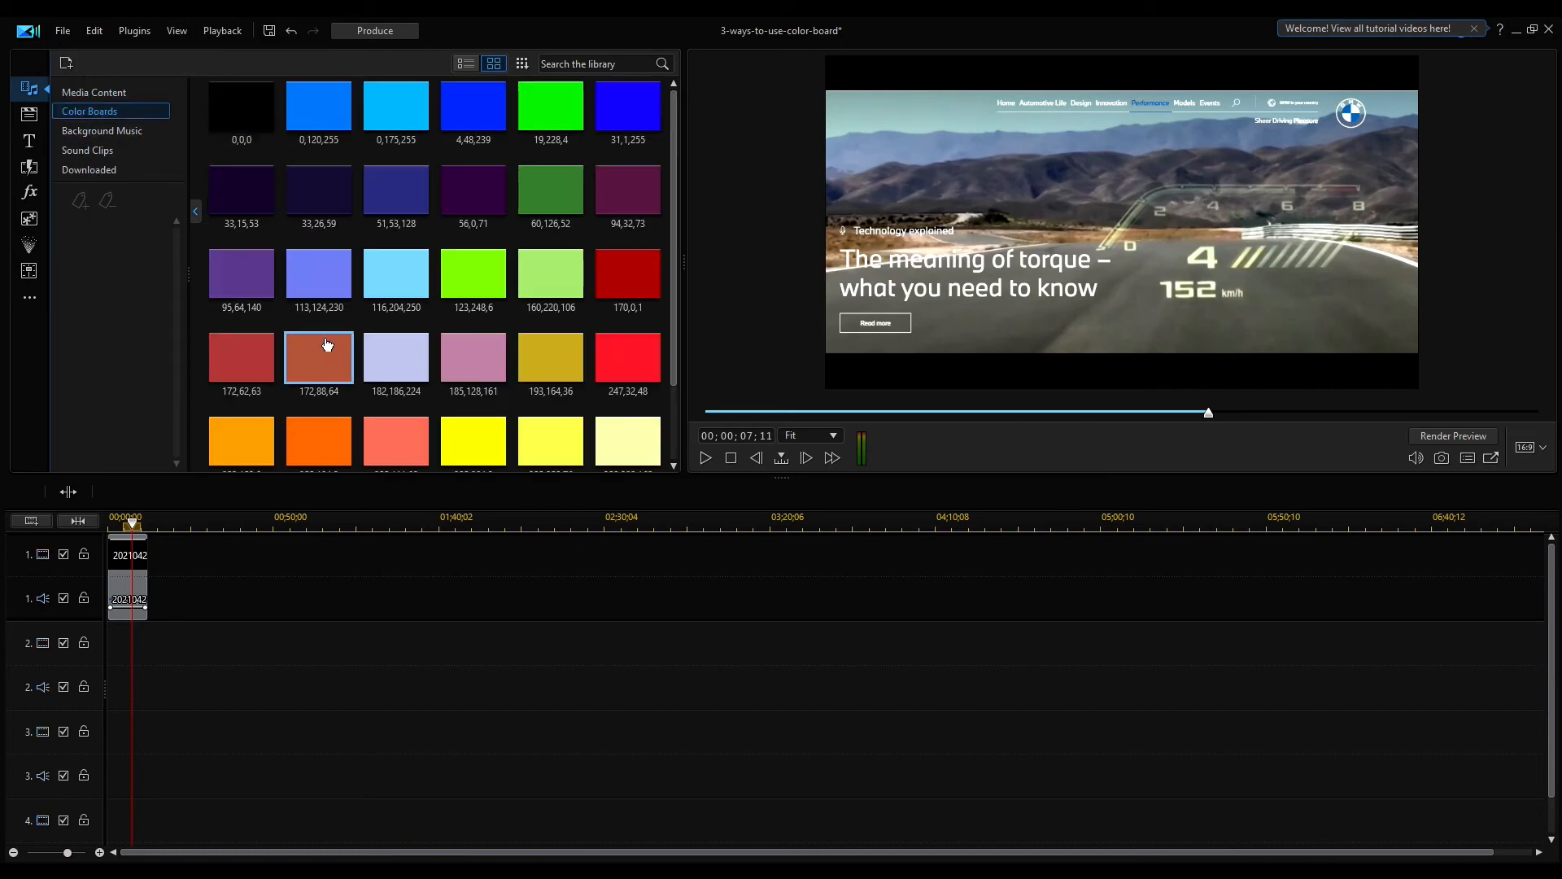
left_click_drag(392, 186, 144, 649)
left_click(120, 647)
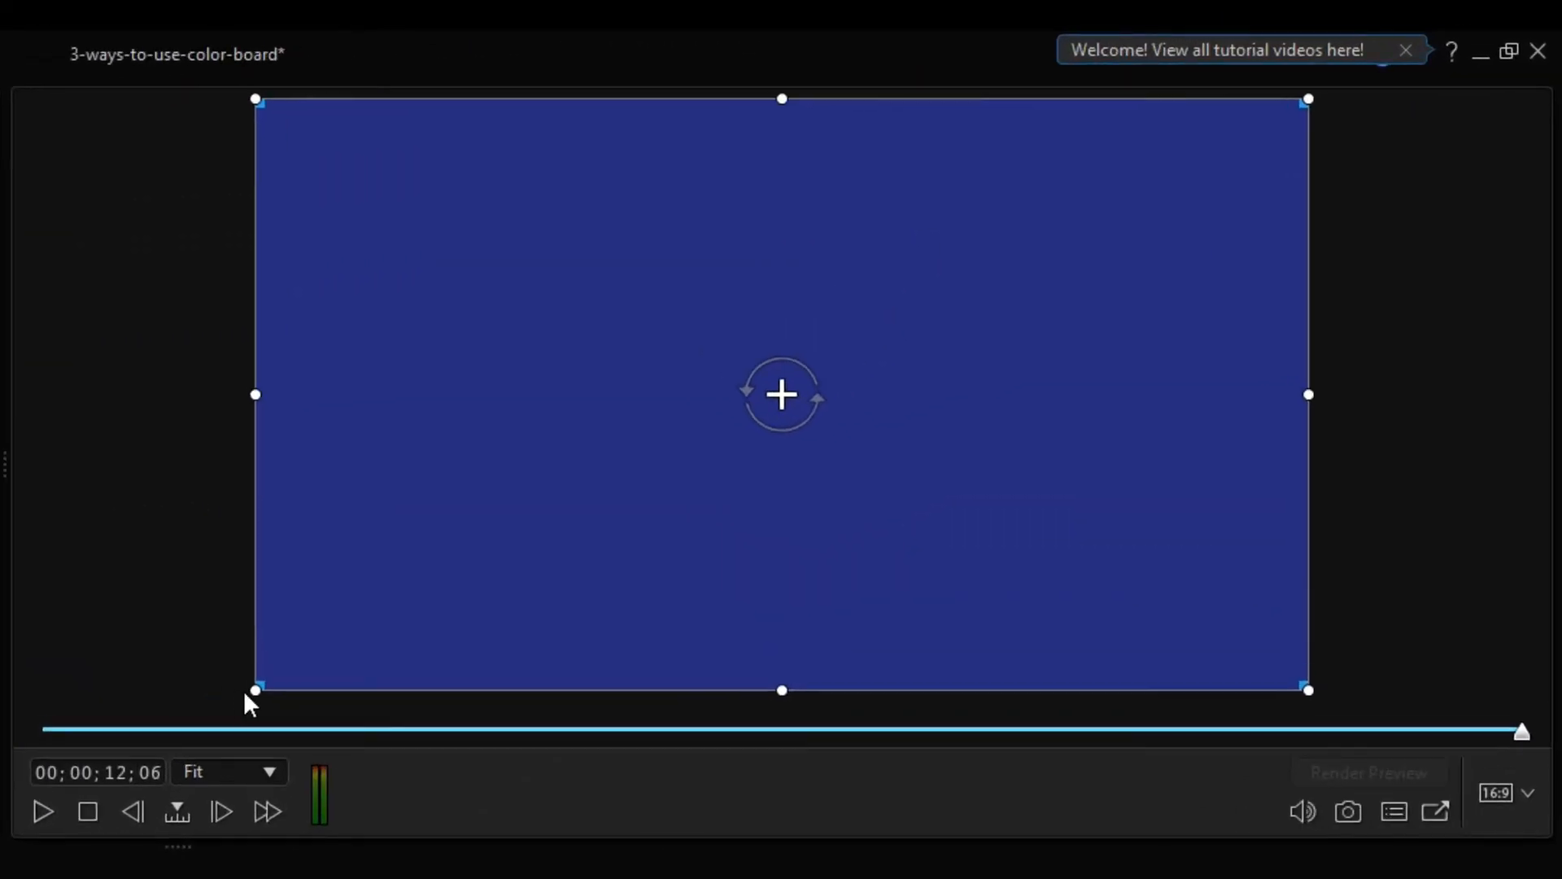
left_click_drag(254, 693, 1209, 204)
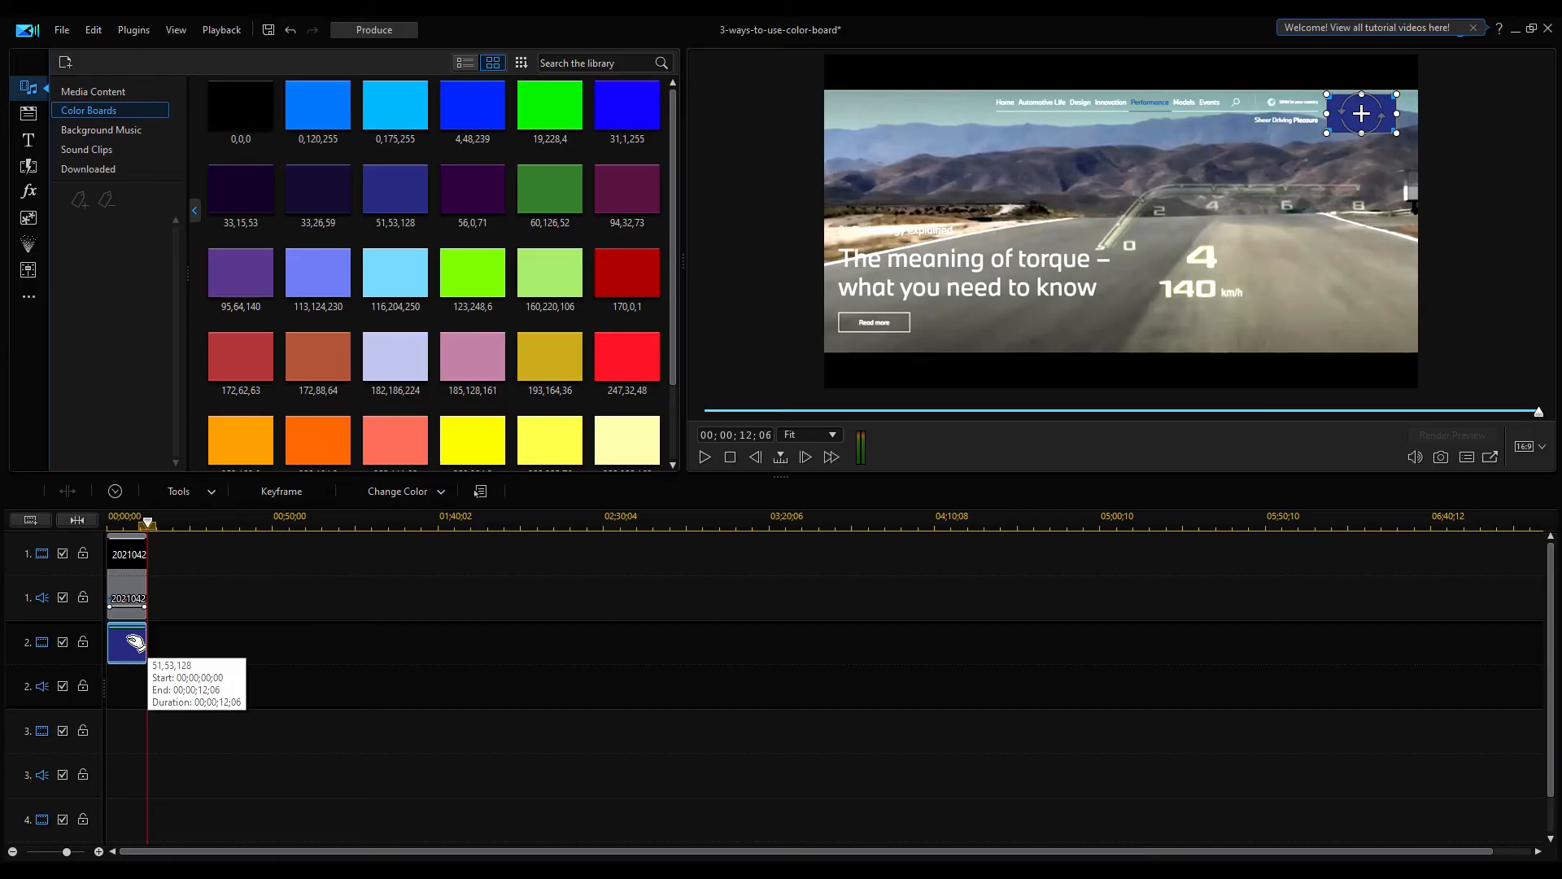
Open Change Color for the color board and sample a color from the screen
right_click(130, 645)
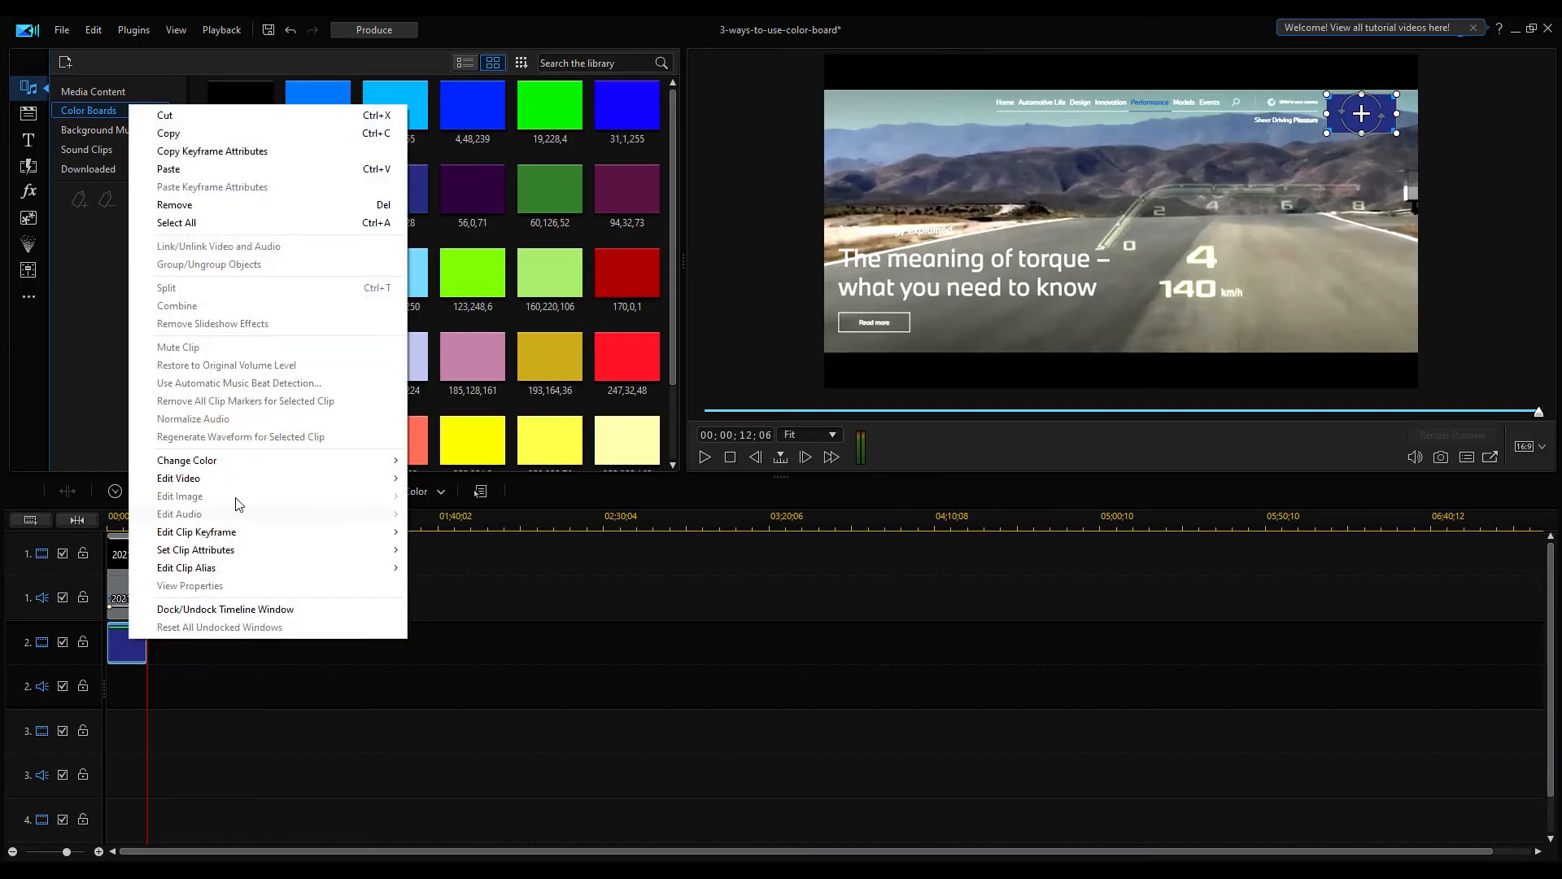
mouse_move(240, 464)
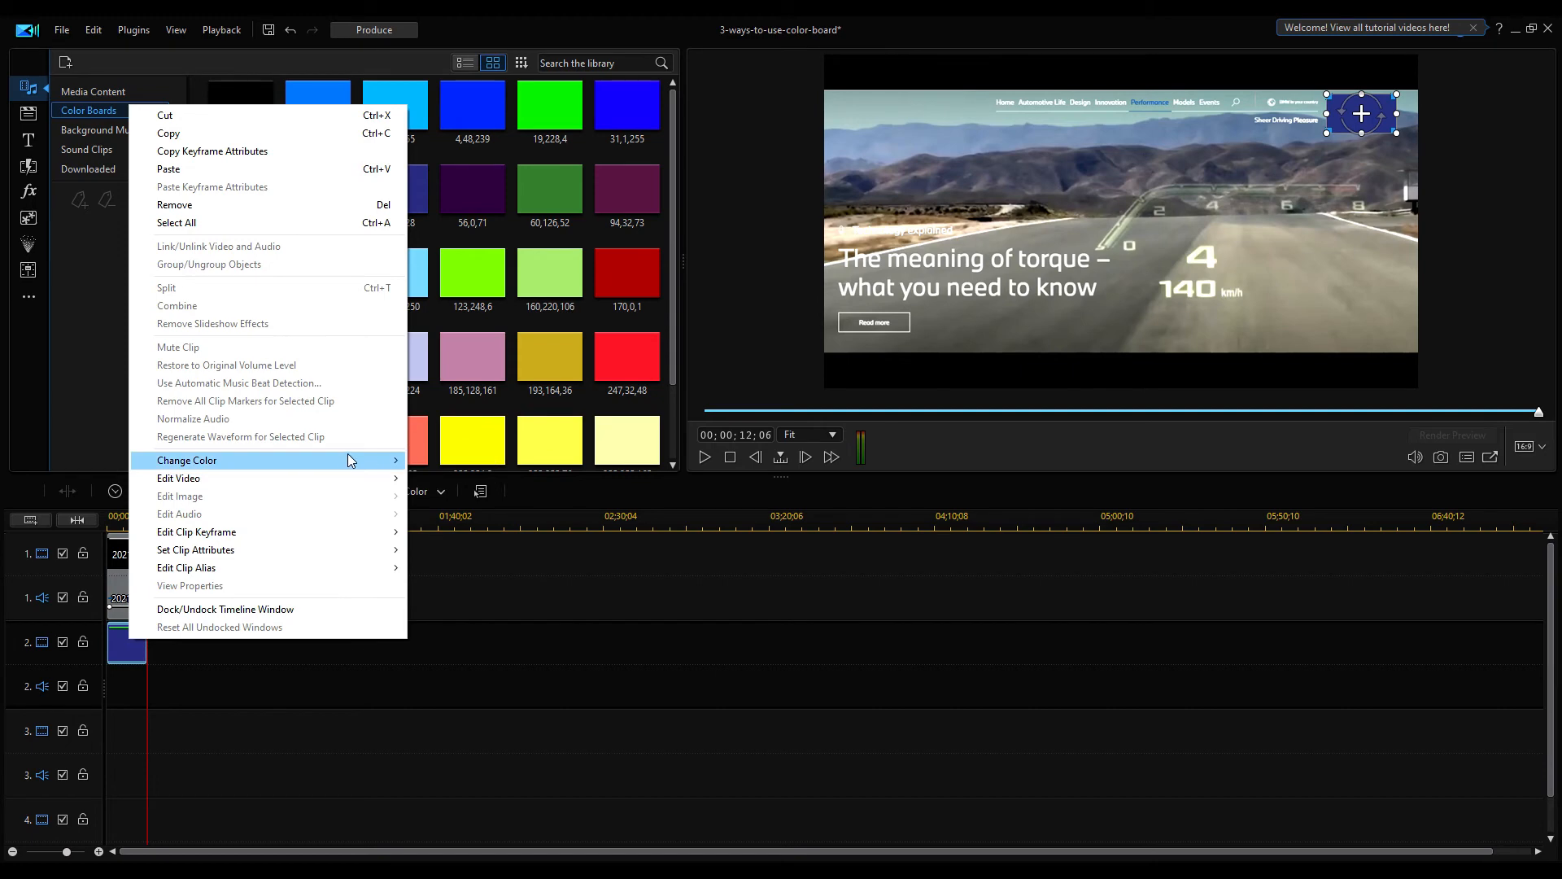
left_click(462, 461)
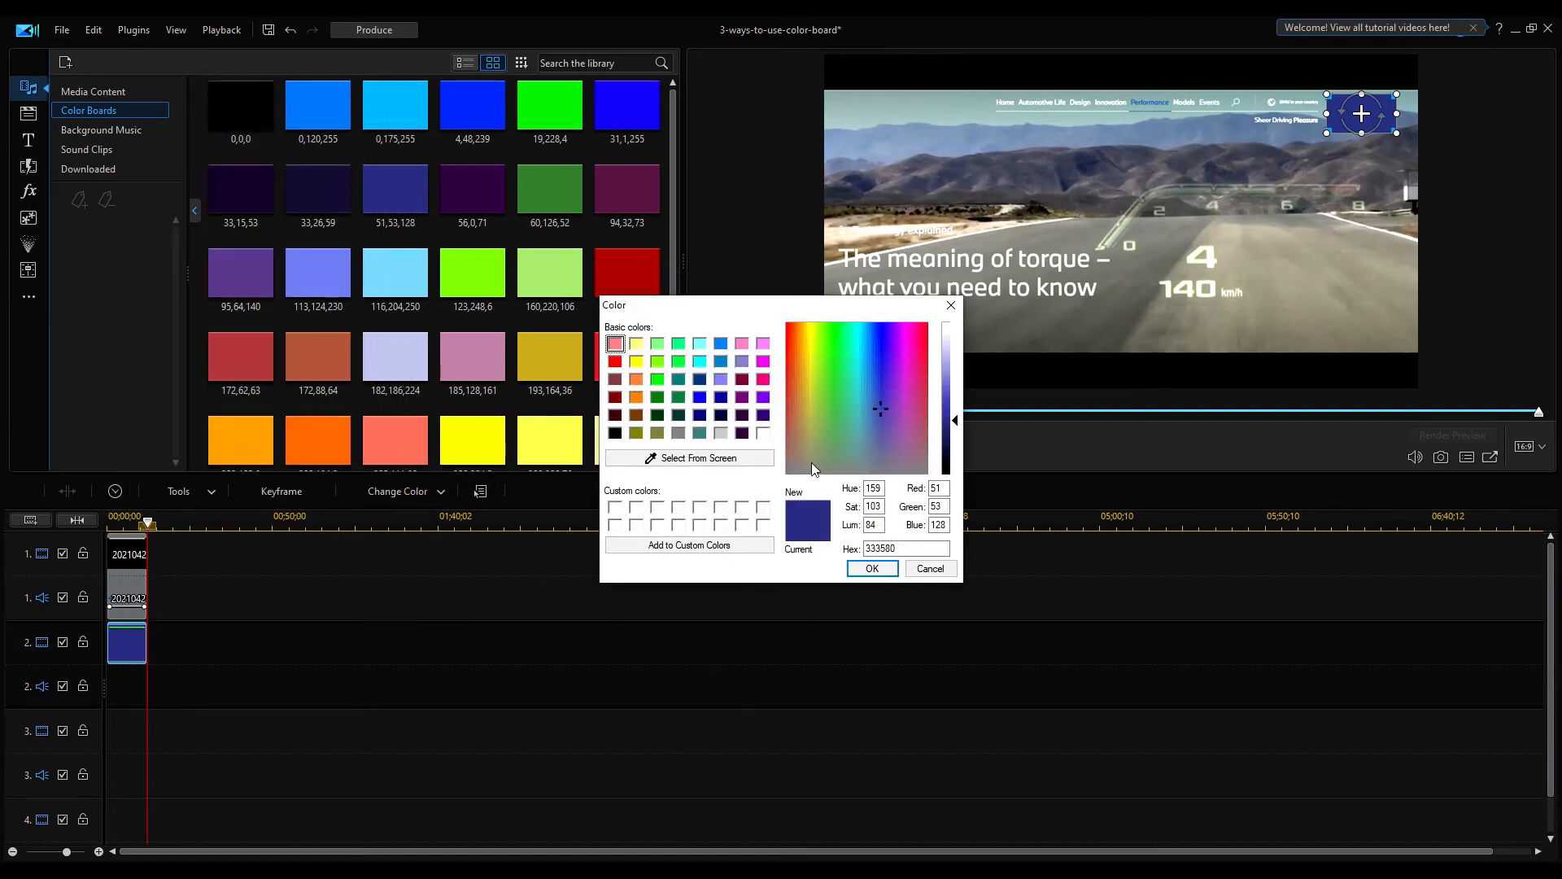
left_click(683, 459)
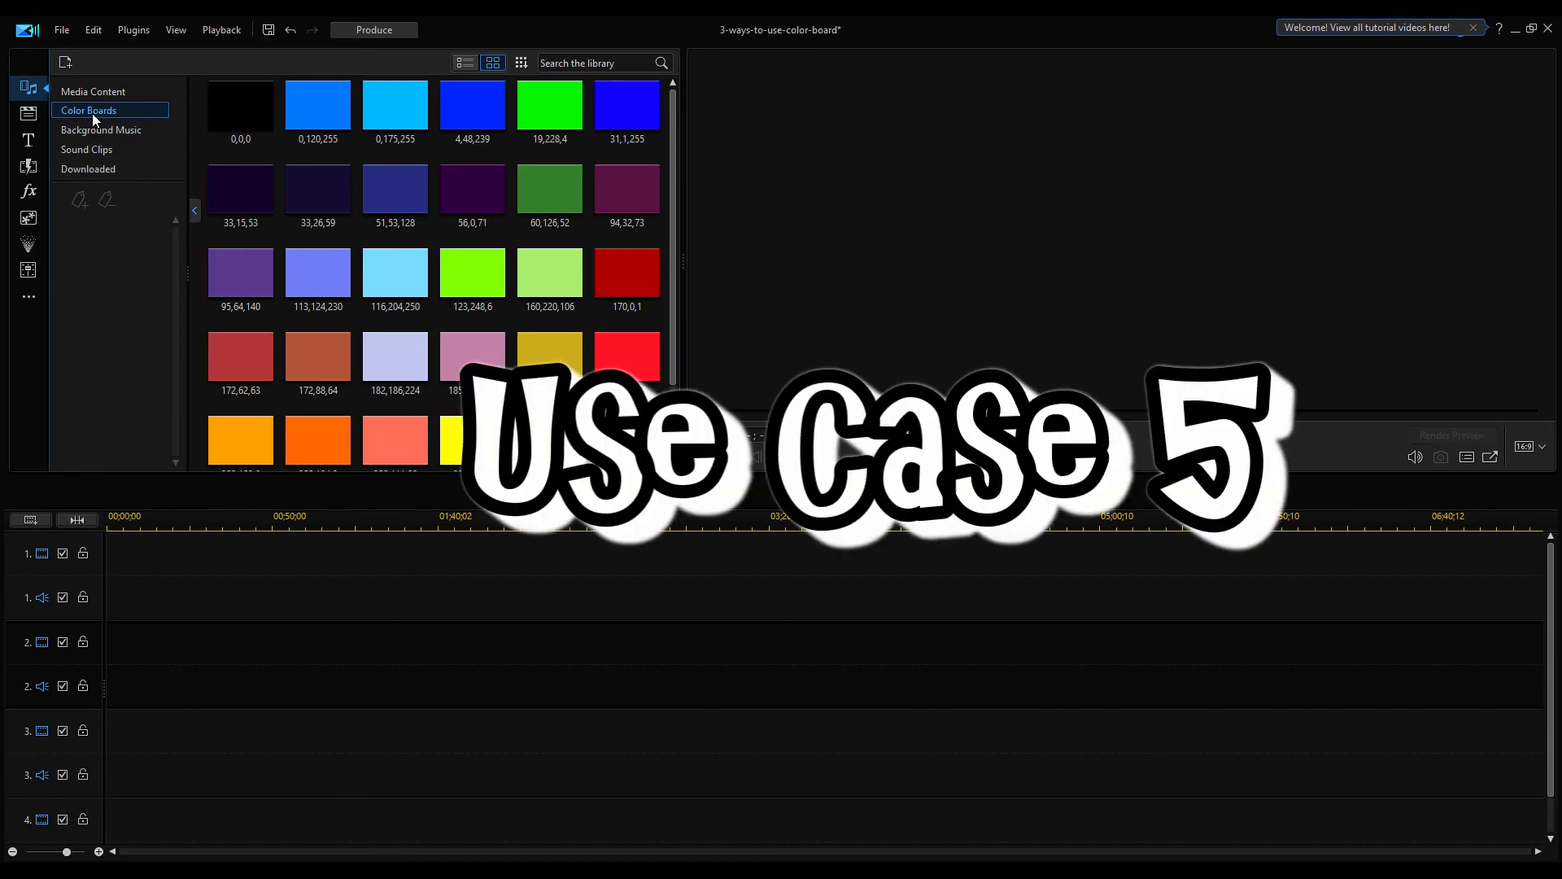
Place fire.mp4 on track 1, widen the timeline view and play the clip
left_click(83, 92)
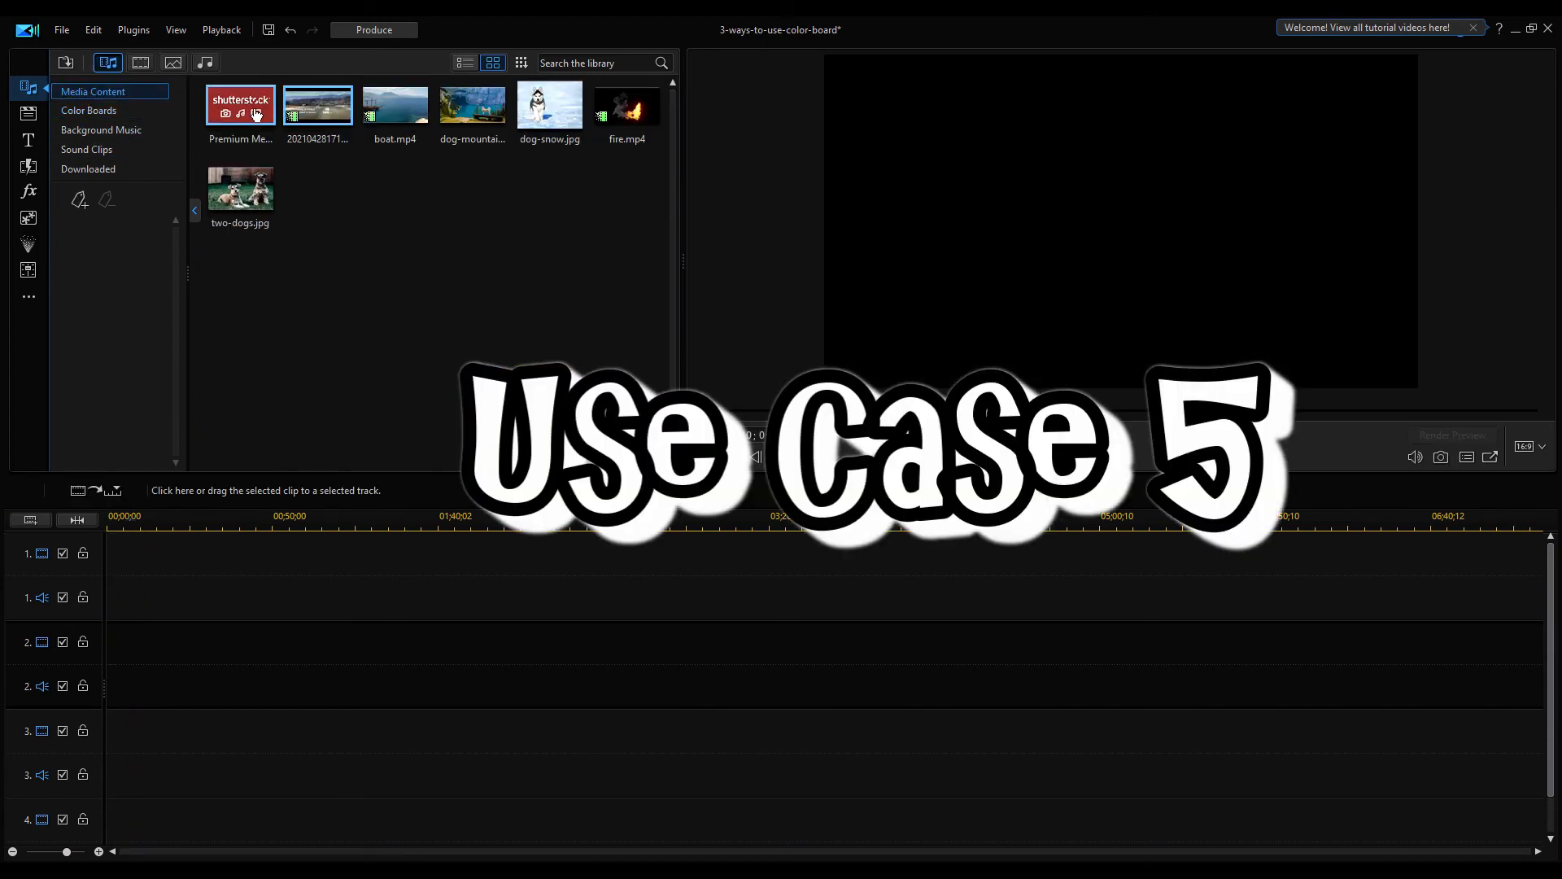
left_click_drag(631, 106, 362, 559)
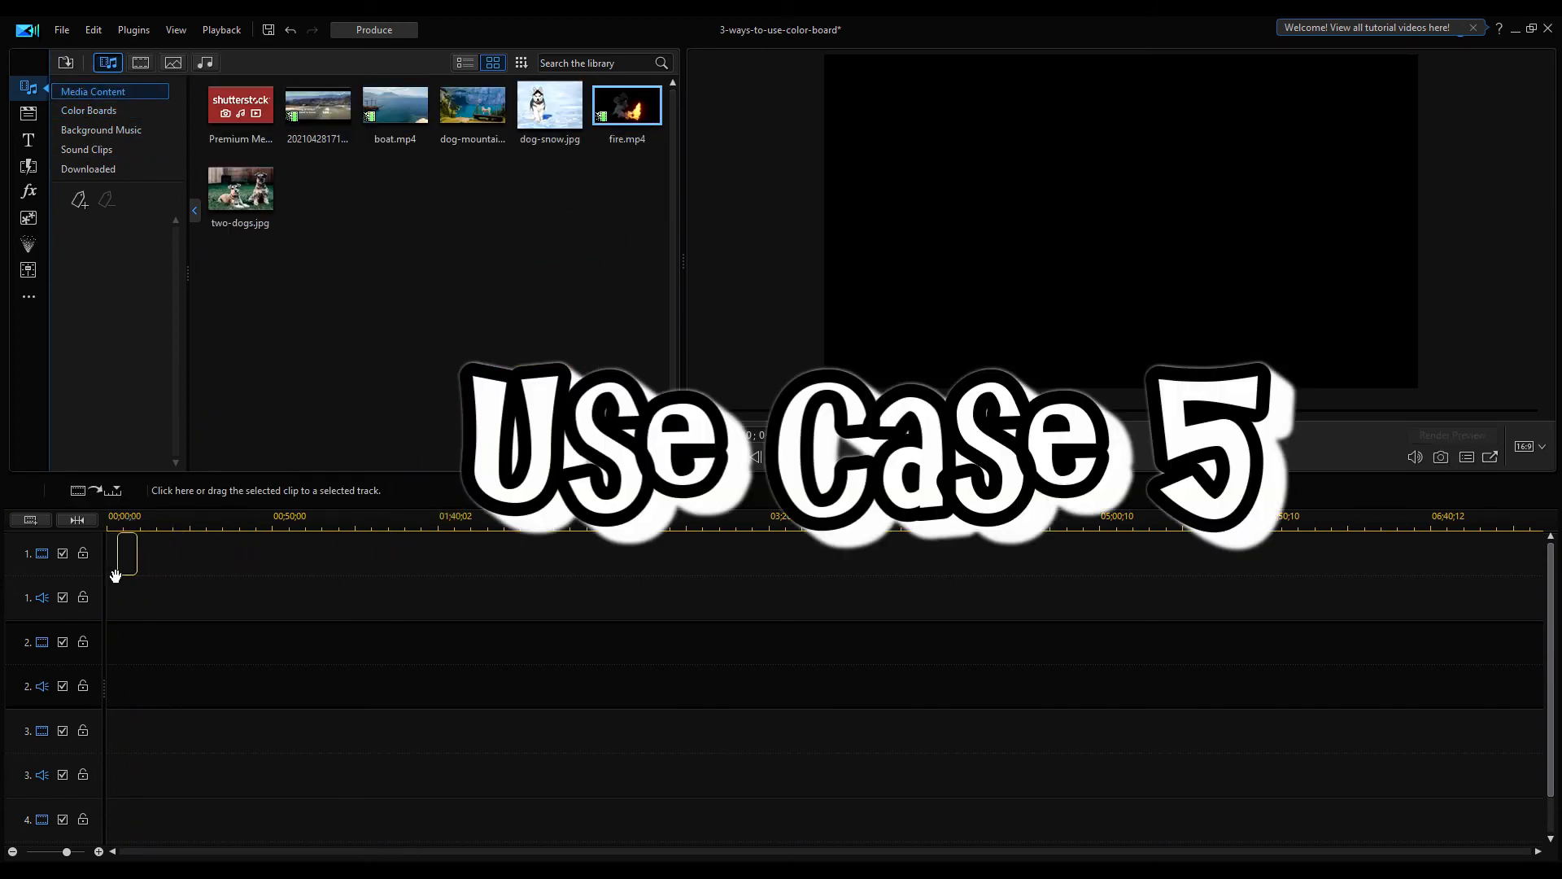
left_click_drag(244, 602, 247, 592)
left_click_drag(192, 521, 669, 512)
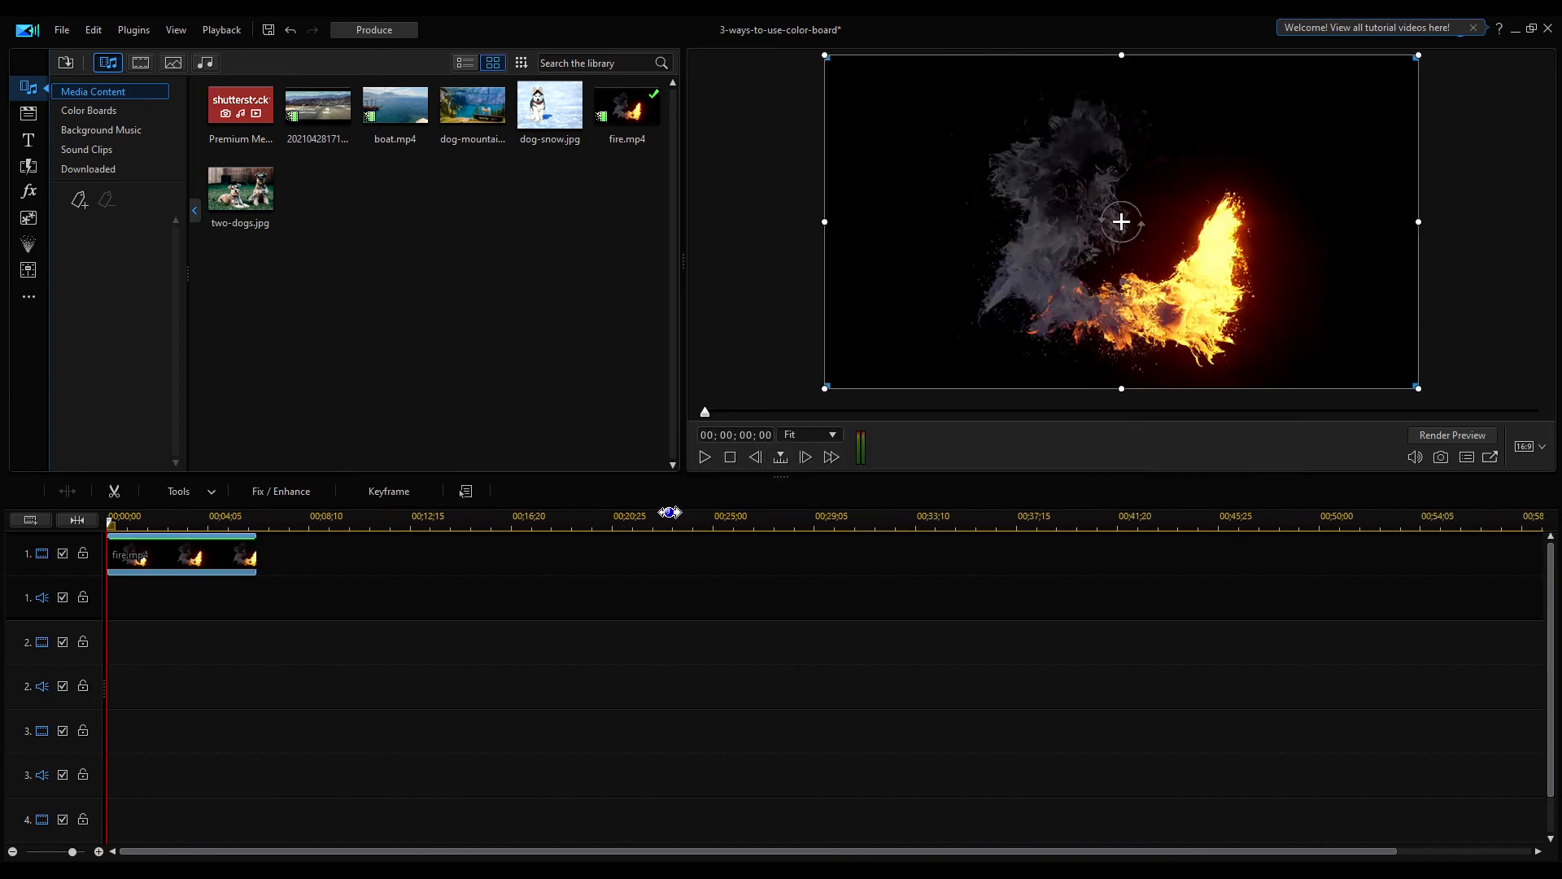
left_click(706, 455)
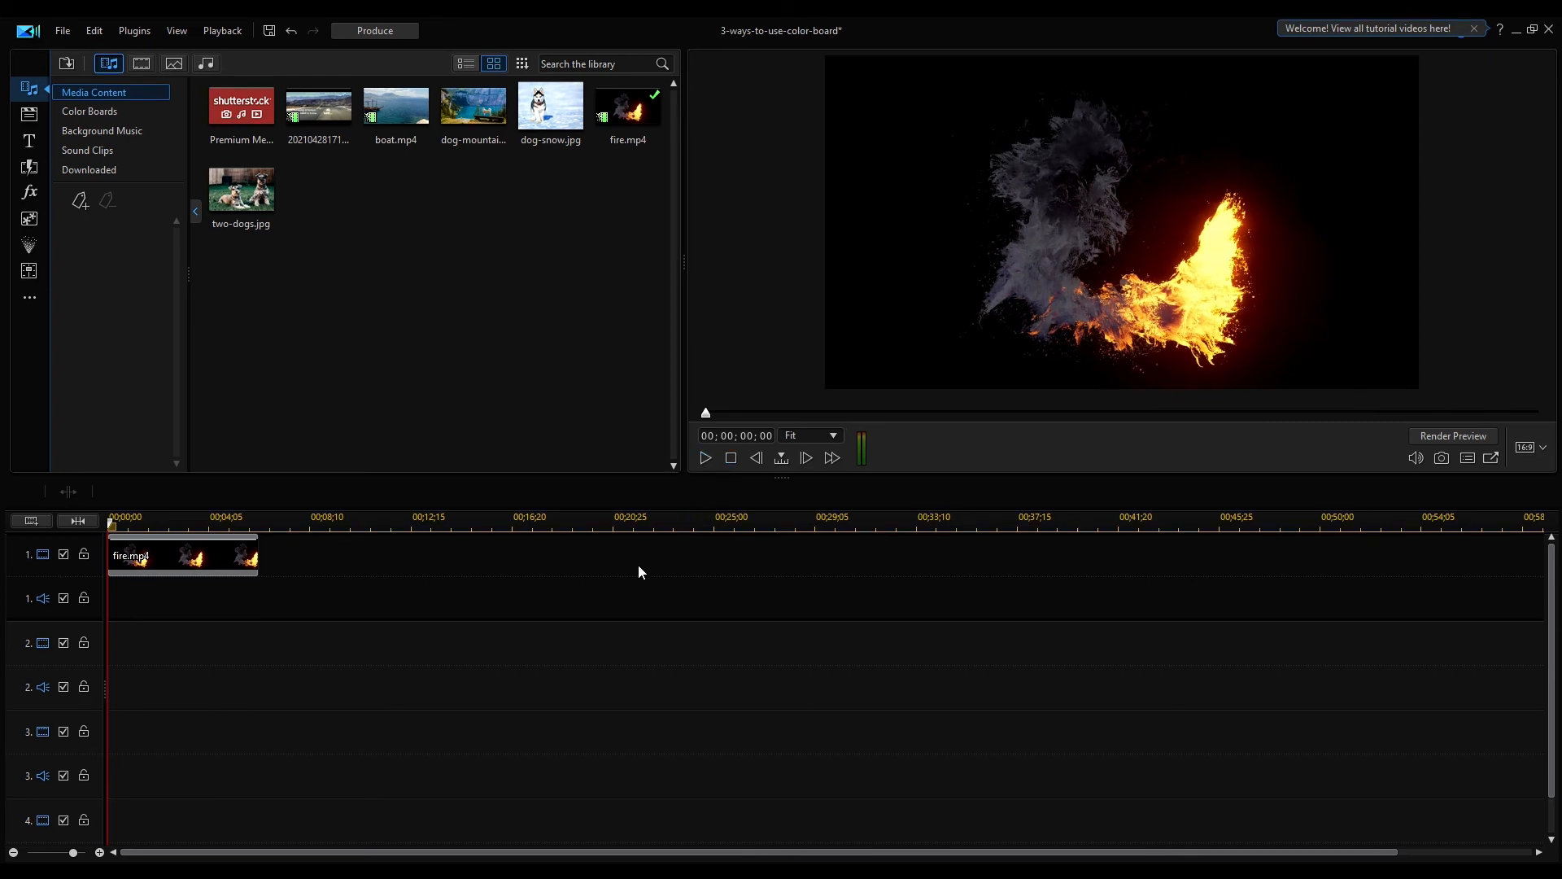
Add the black 0,0,0 color board to track 2 and trim it to the fire clip's length
left_click(90, 113)
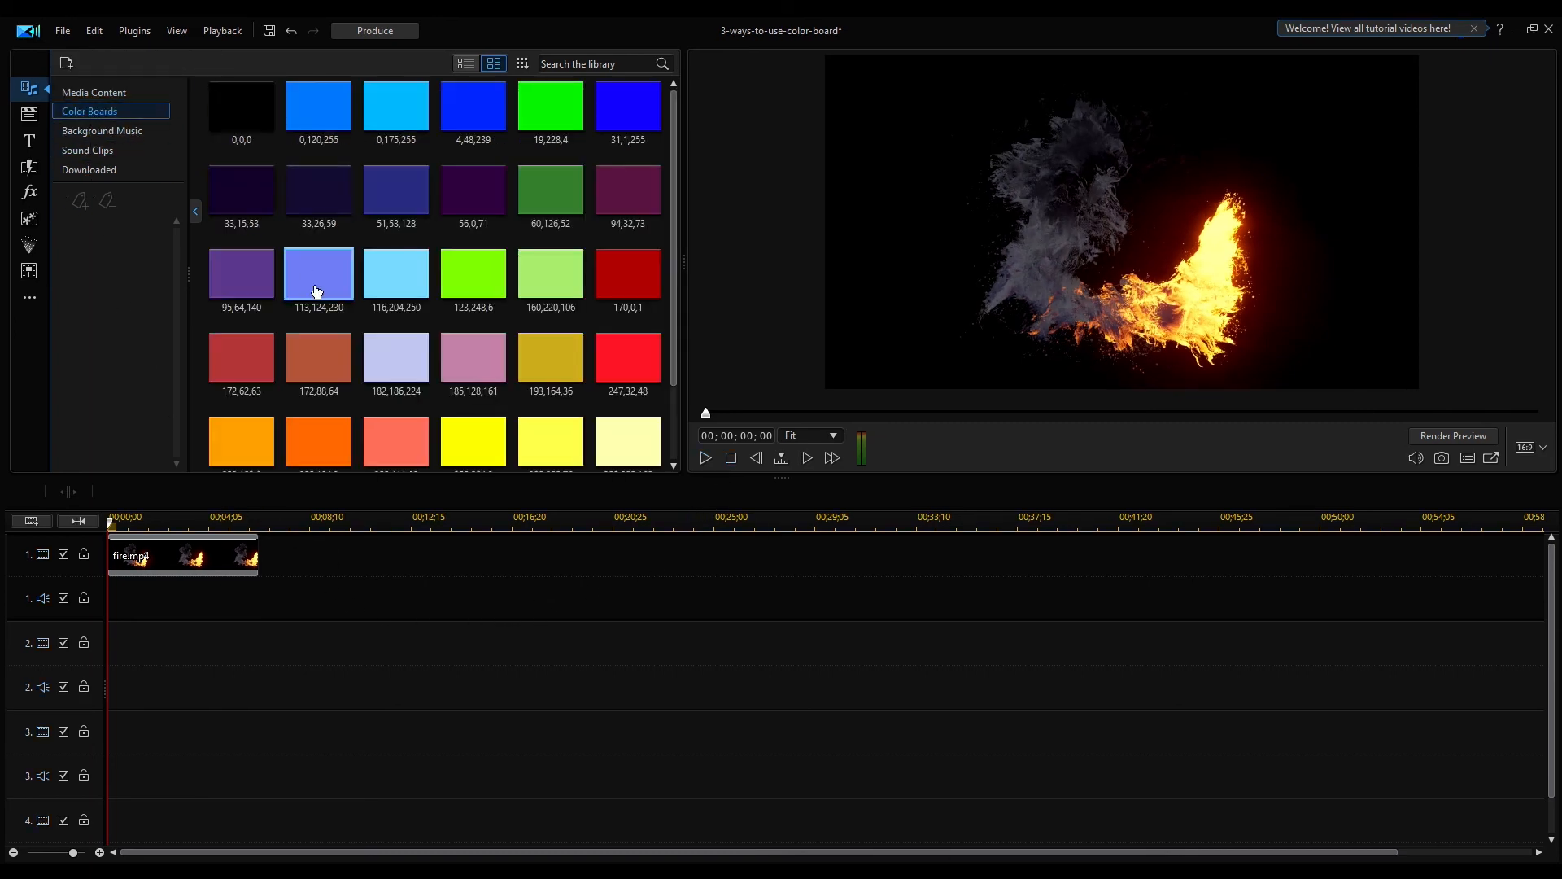
left_click_drag(231, 120, 114, 651)
left_click_drag(228, 644, 258, 645)
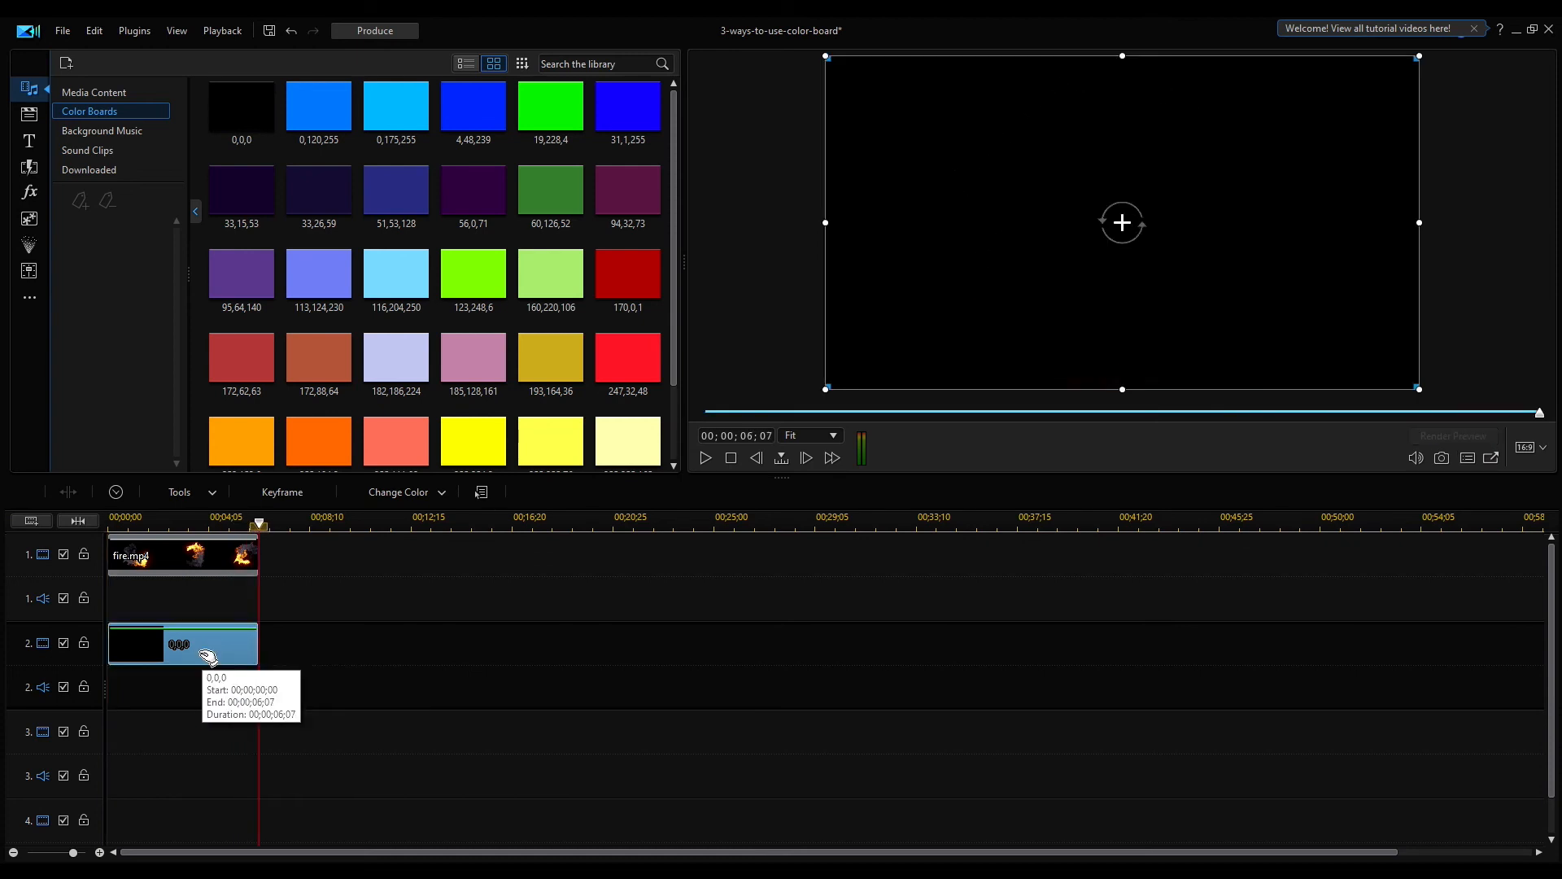
Apply Chroma Key to fire.mp4, keying out the flame's bright yellow with the eyedropper, then confirm
left_click(169, 551)
double_click(168, 549)
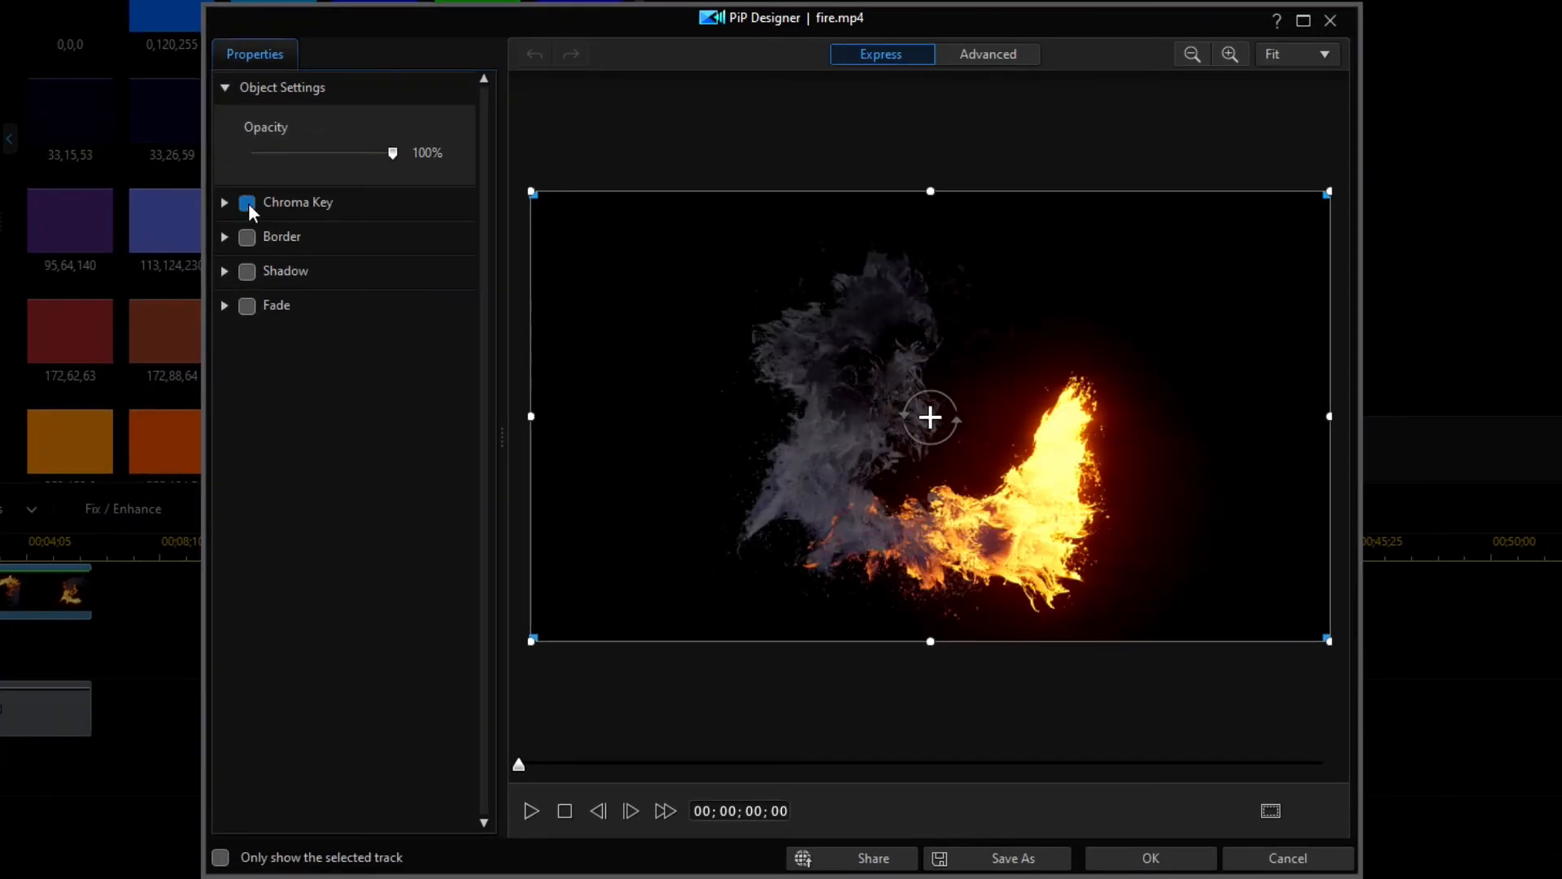
left_click(224, 203)
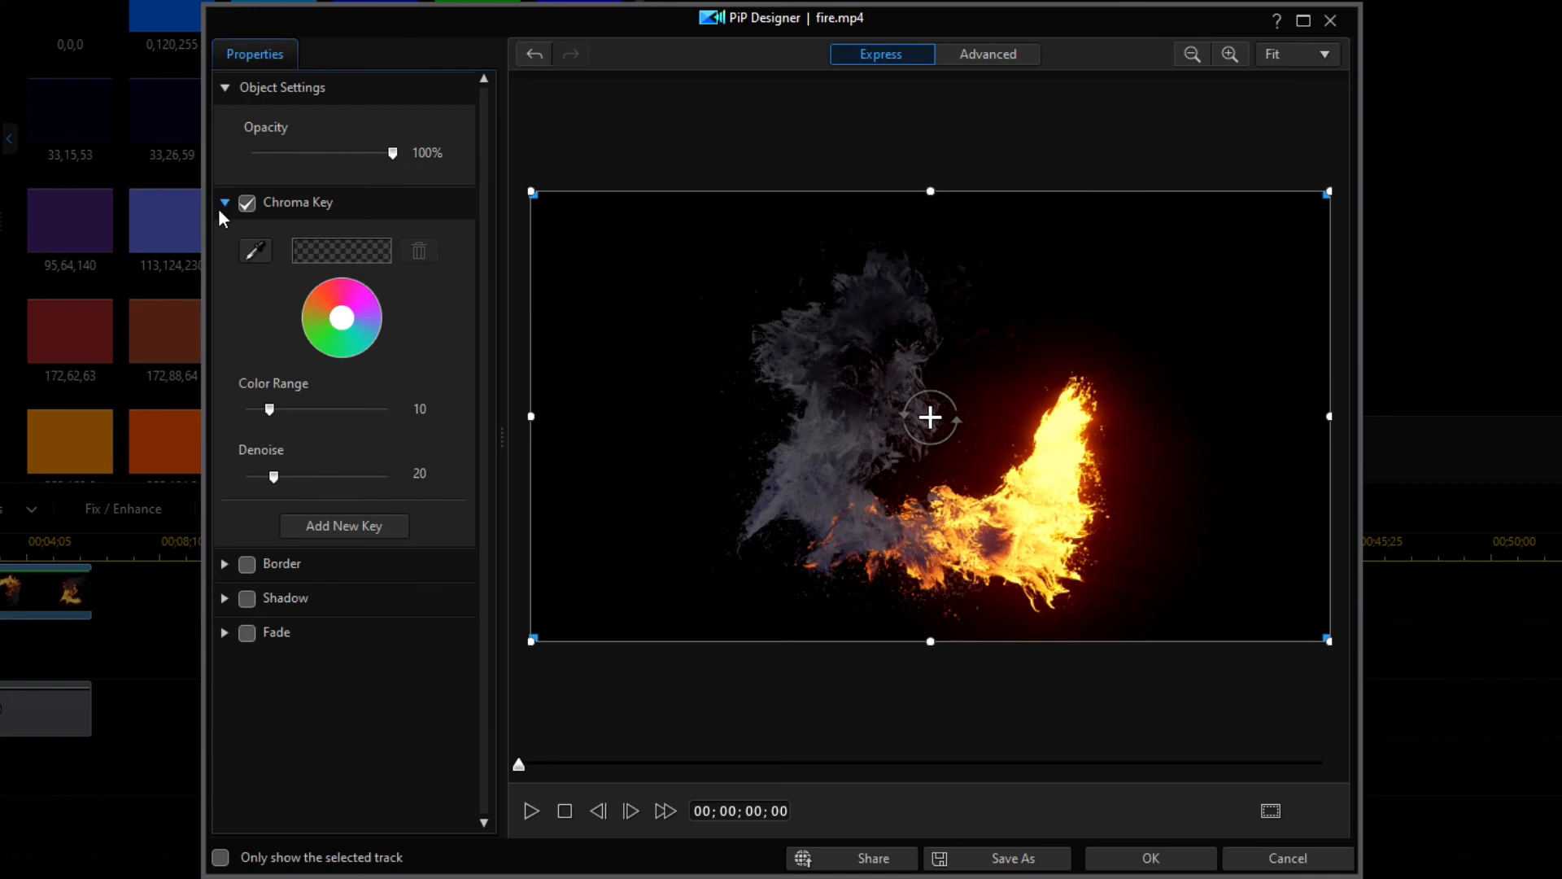
left_click(255, 250)
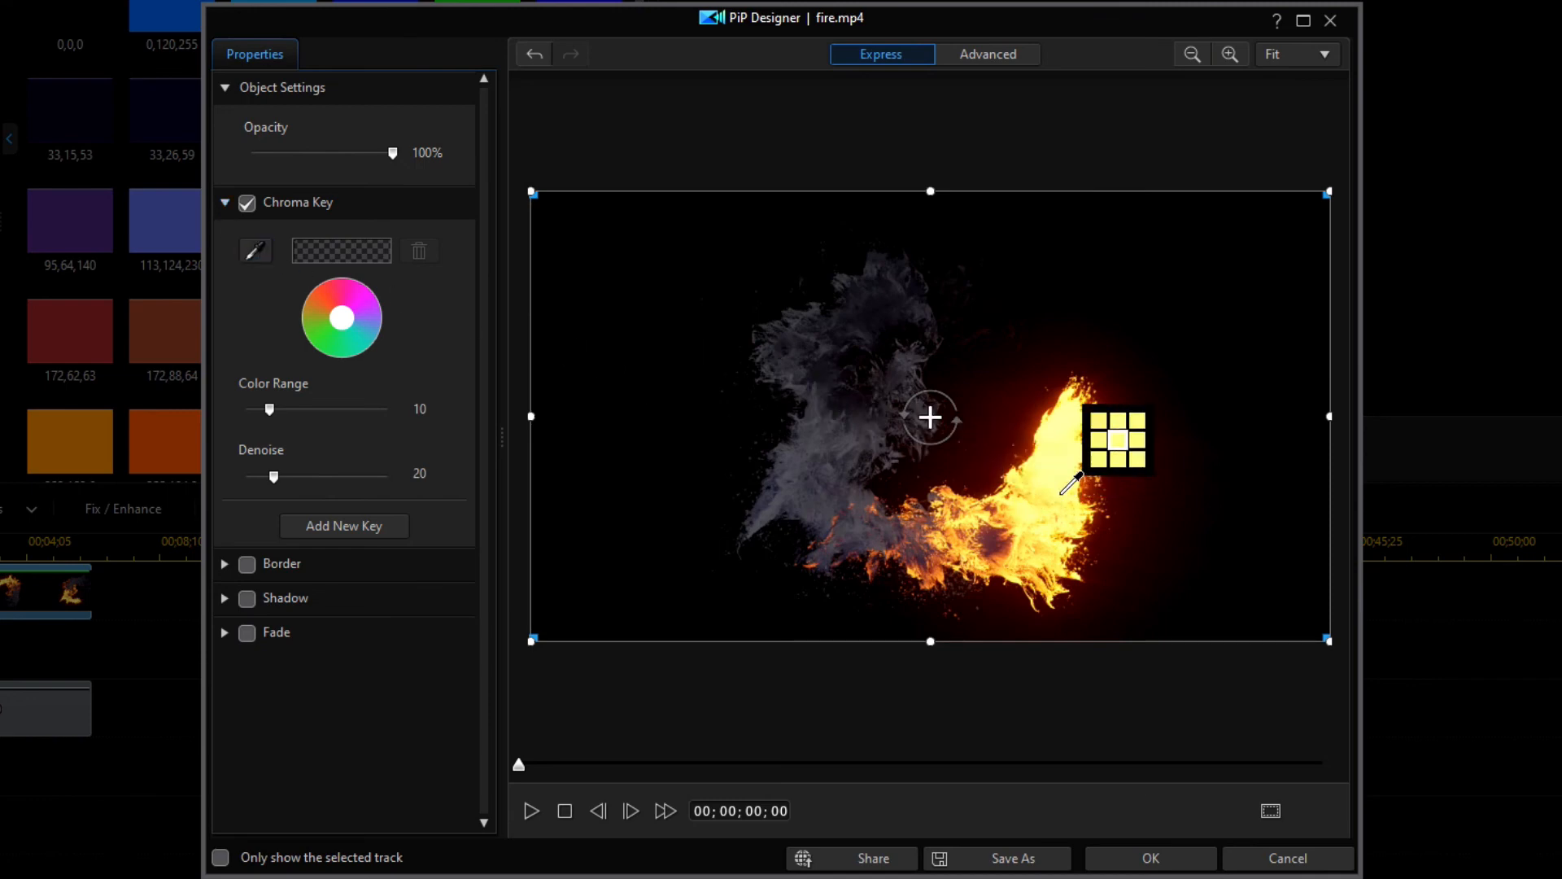
left_click(1056, 468)
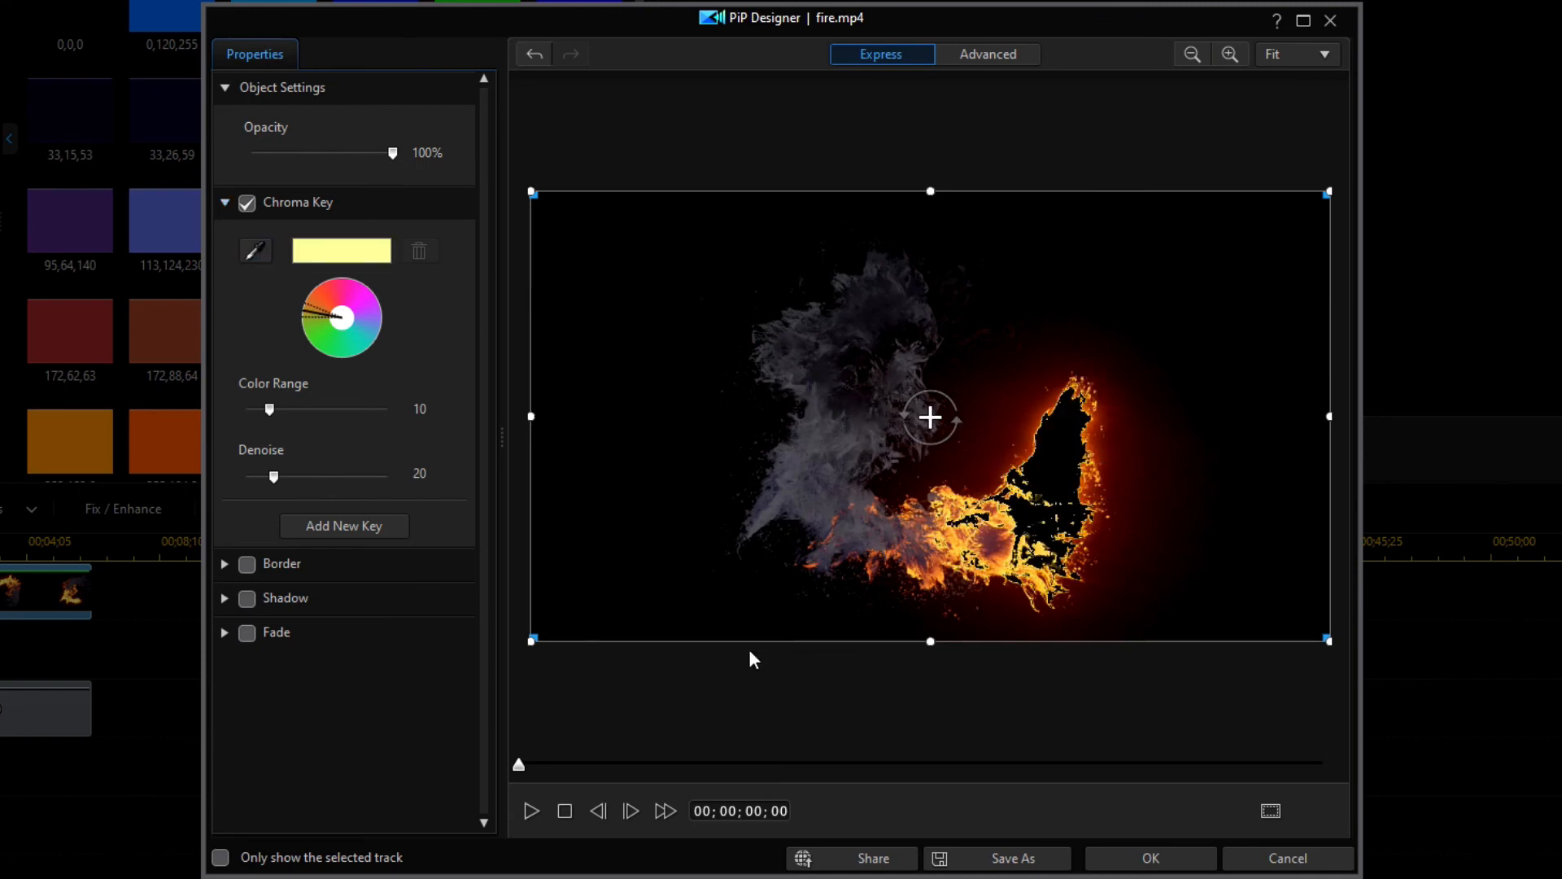
left_click(270, 408)
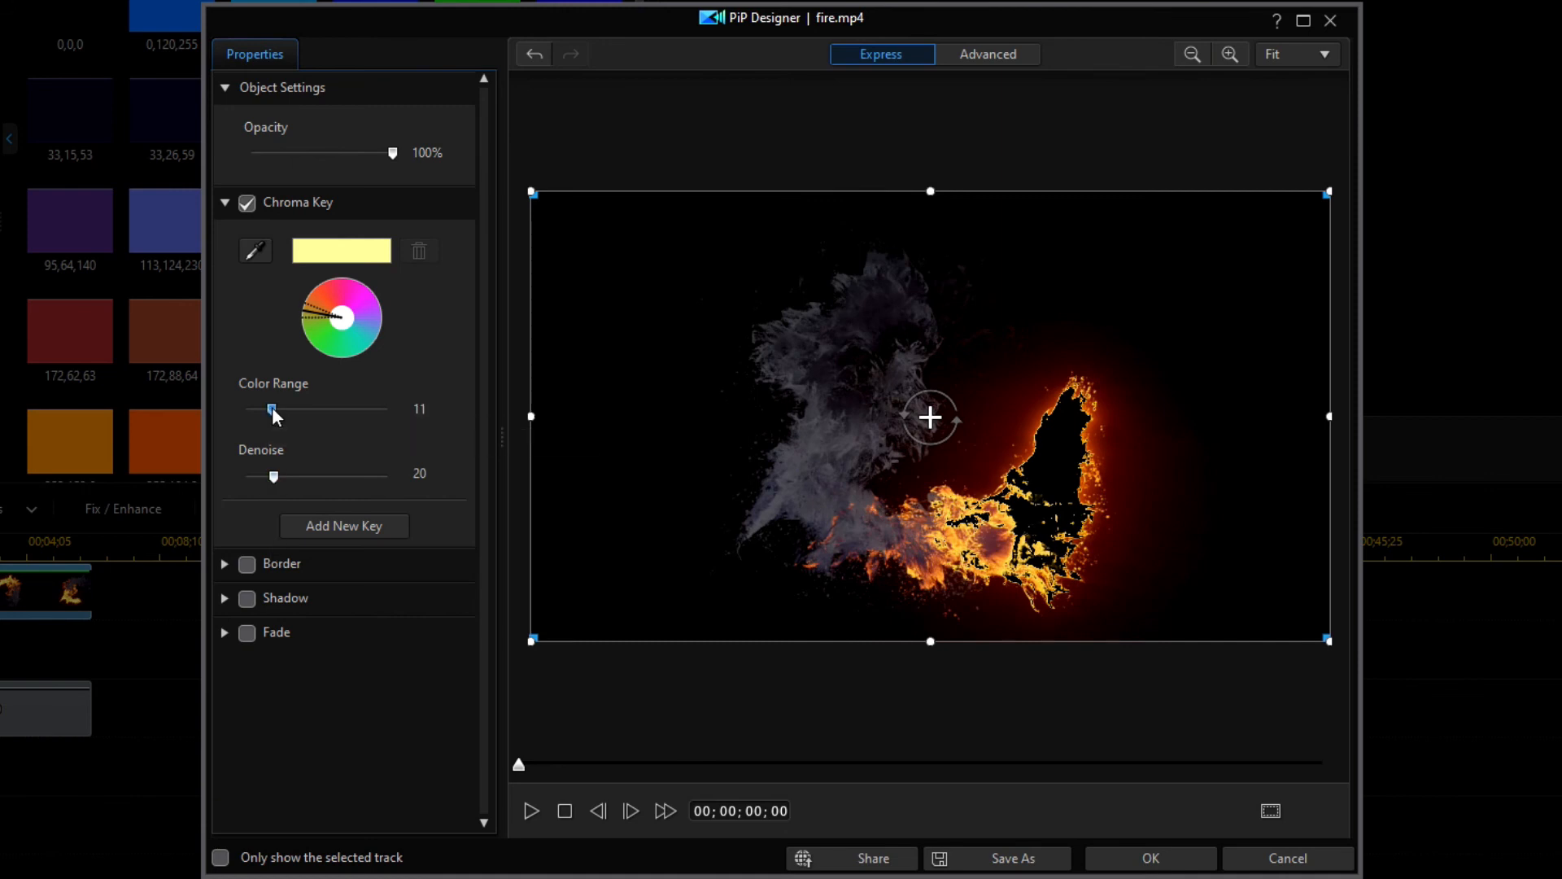
left_click_drag(272, 410, 269, 413)
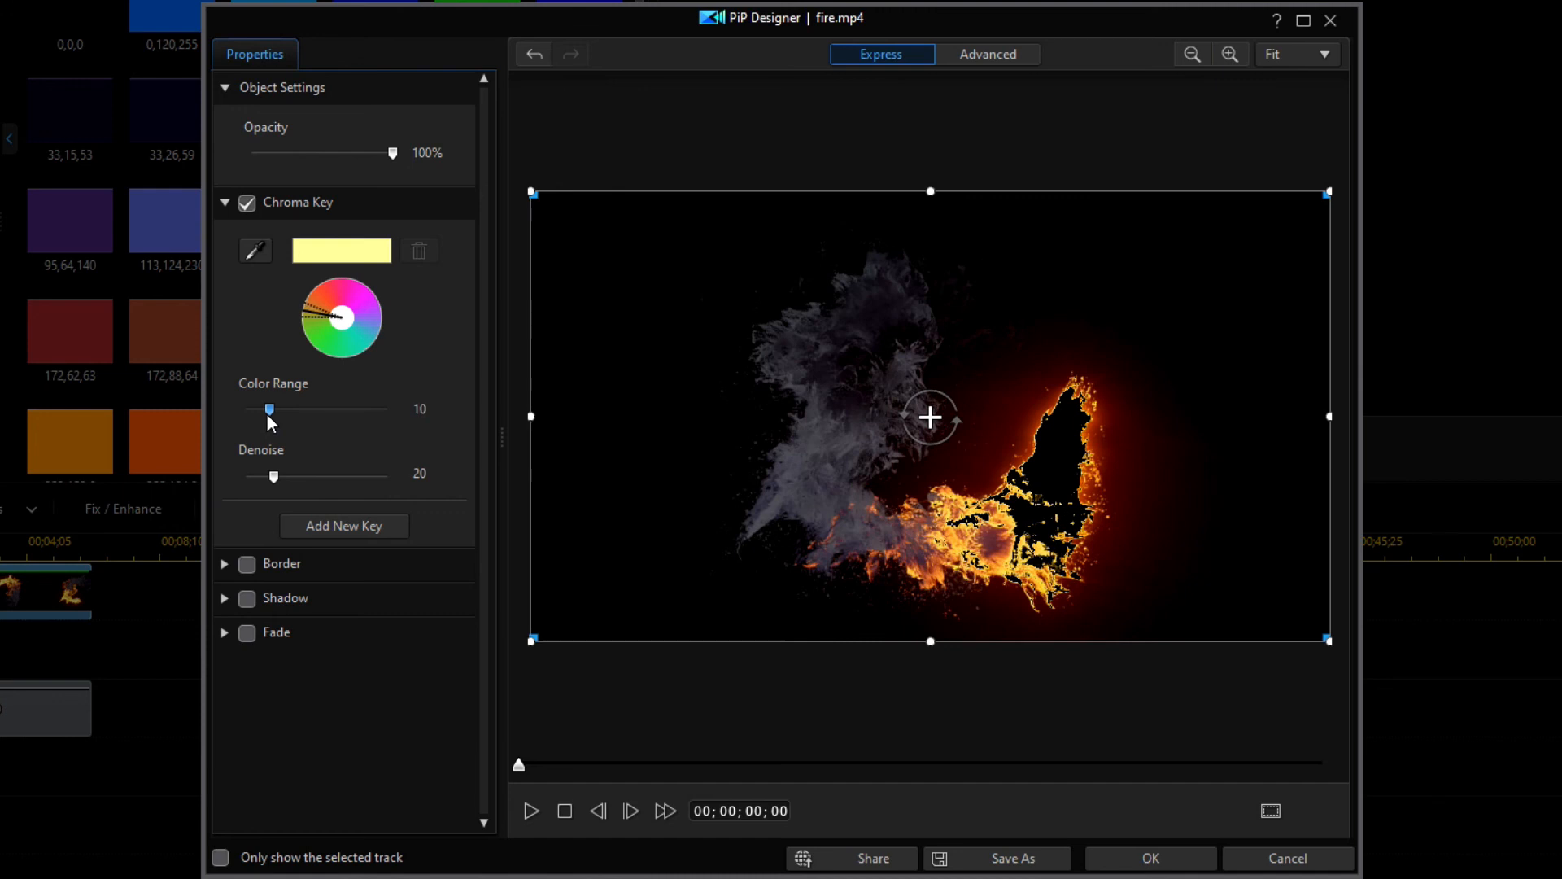
left_click_drag(275, 474, 268, 472)
left_click(1166, 866)
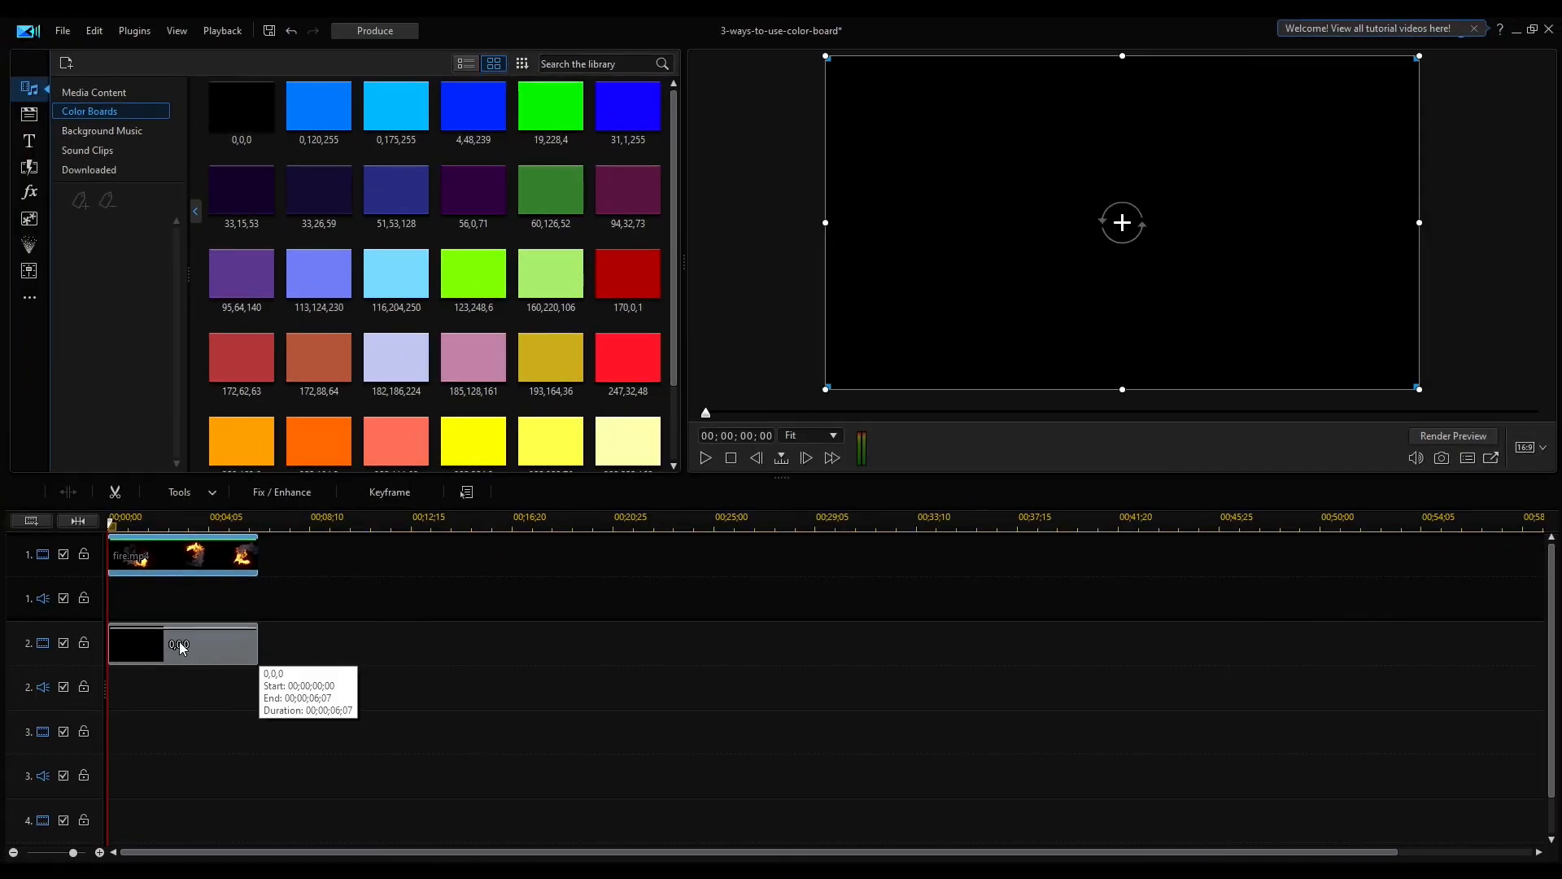
Move the fire clip's track below the black color board's track and play the result
left_click(16, 600)
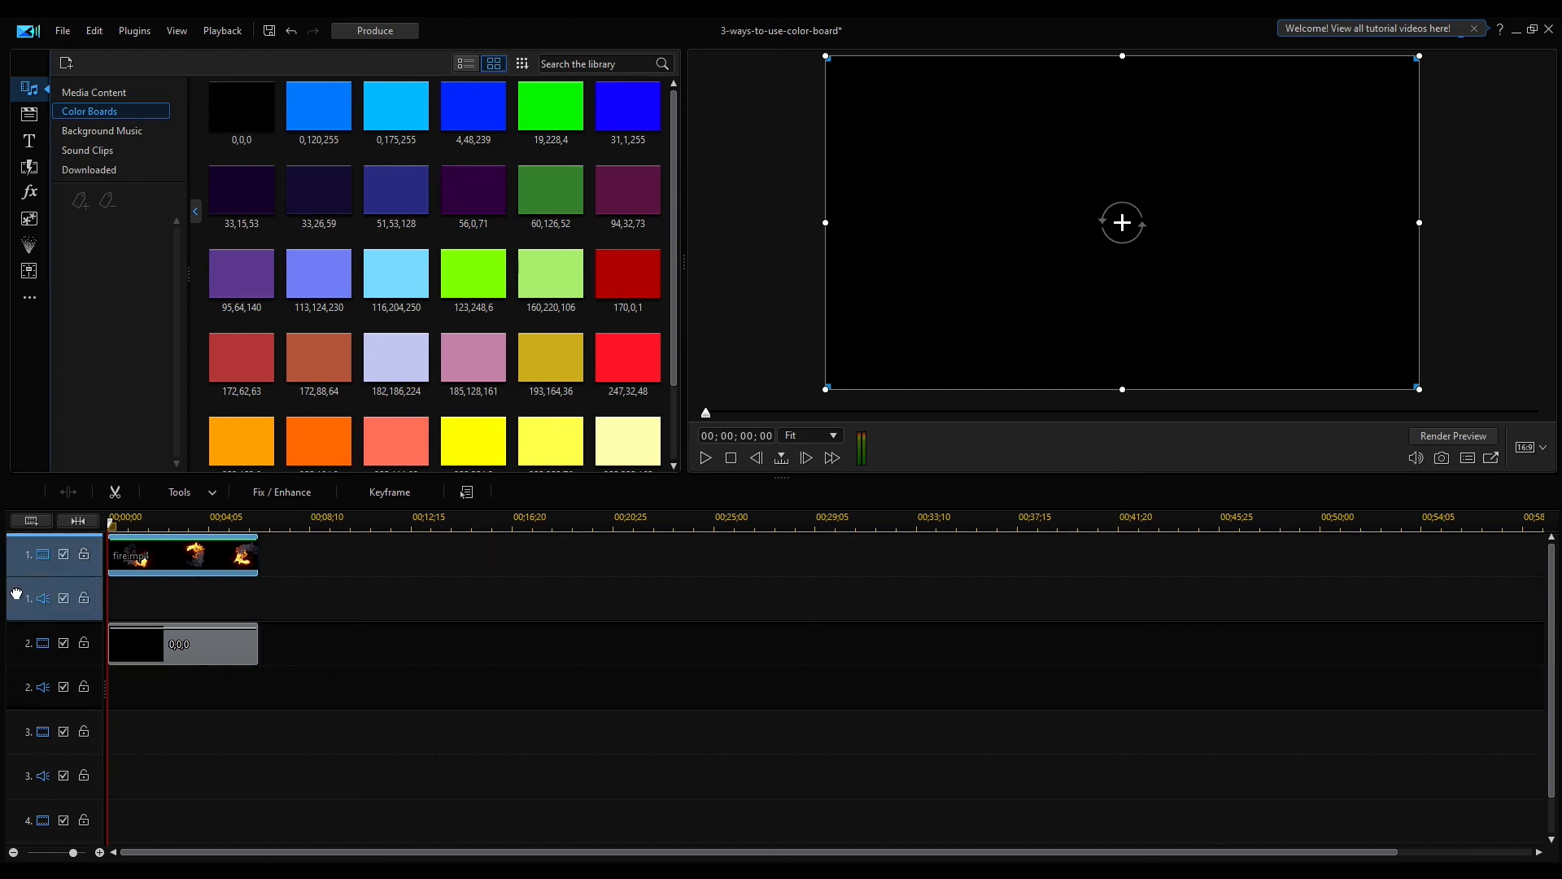
left_click_drag(21, 550, 21, 642)
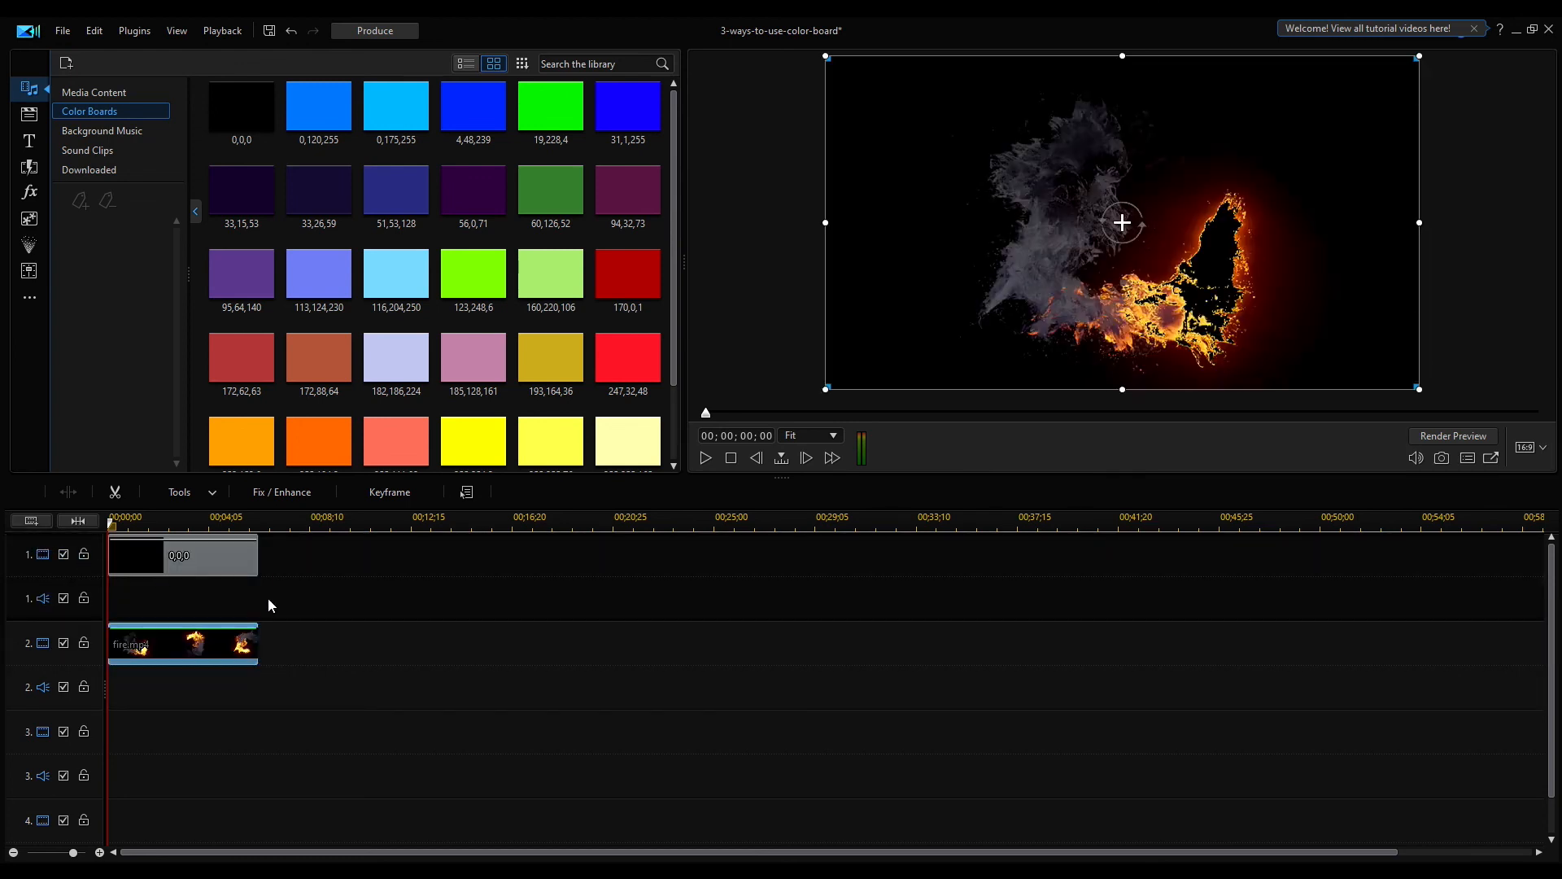
left_click(706, 458)
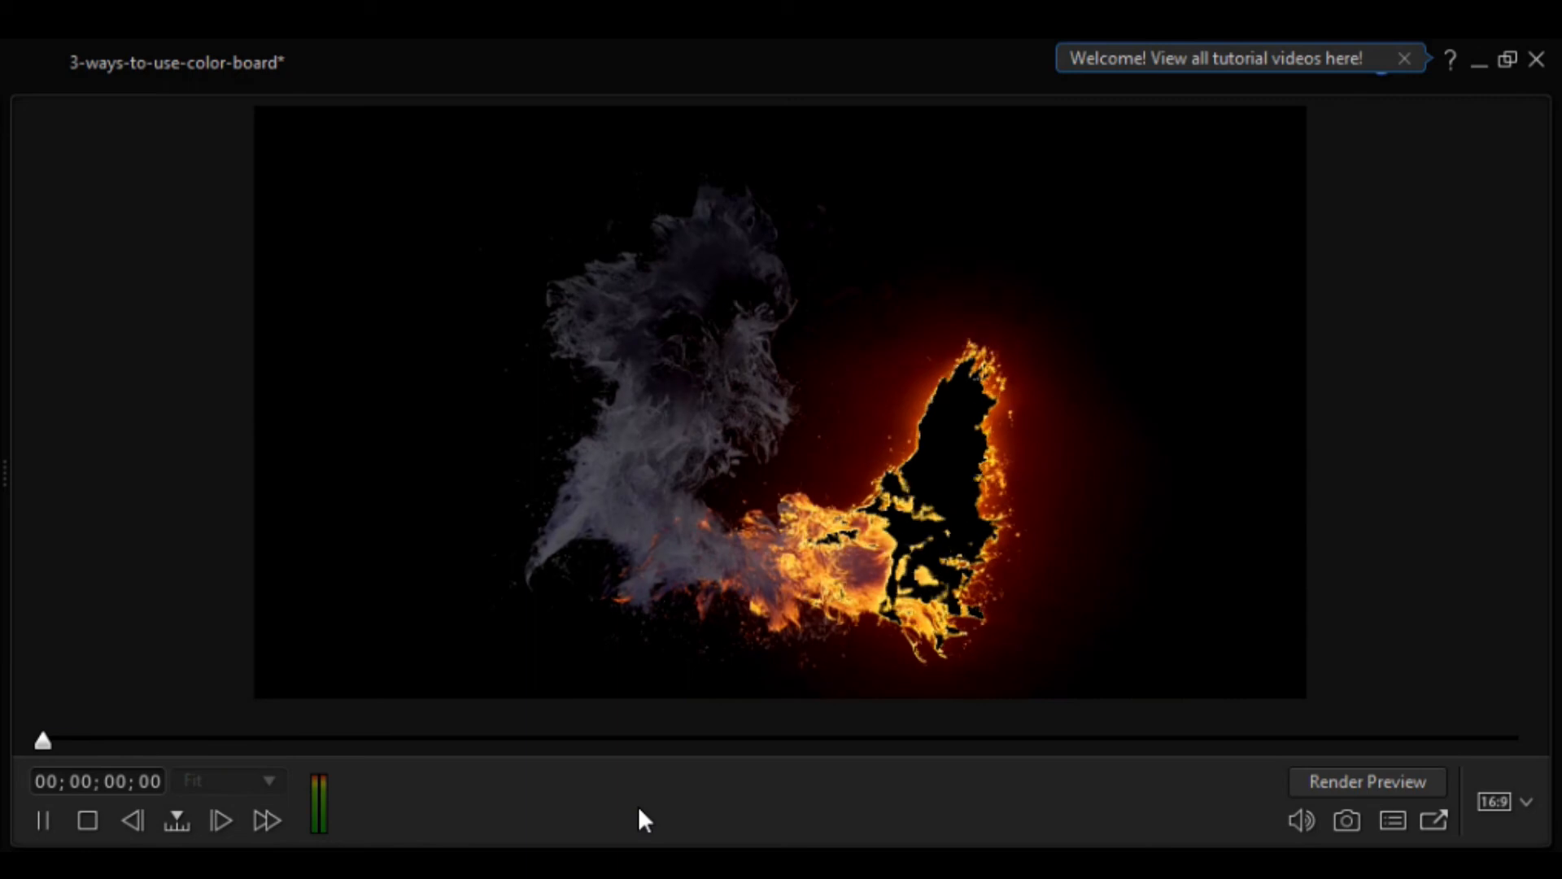